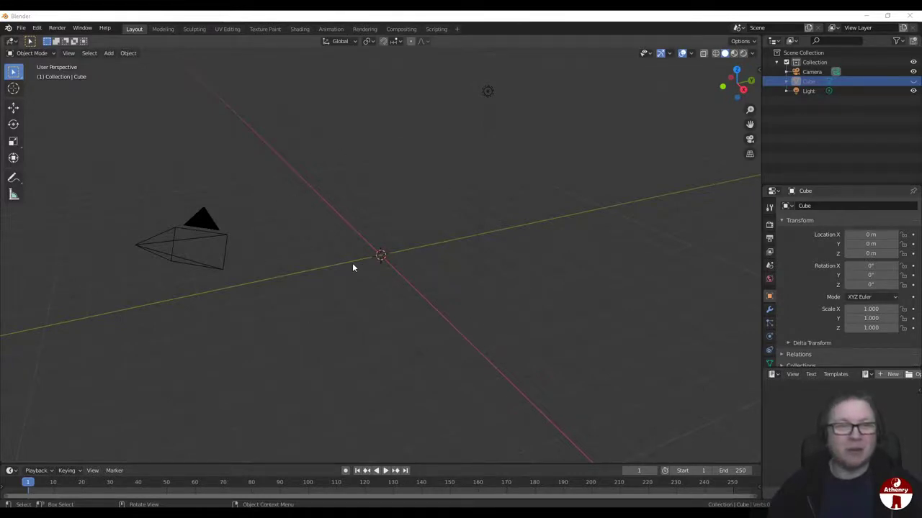
Step: Turn on the Screencast Keys display in the viewport and collapse its settings
{"action": "left_click", "coordinate": [757, 71]}
{"action": "left_click", "coordinate": [753, 173]}
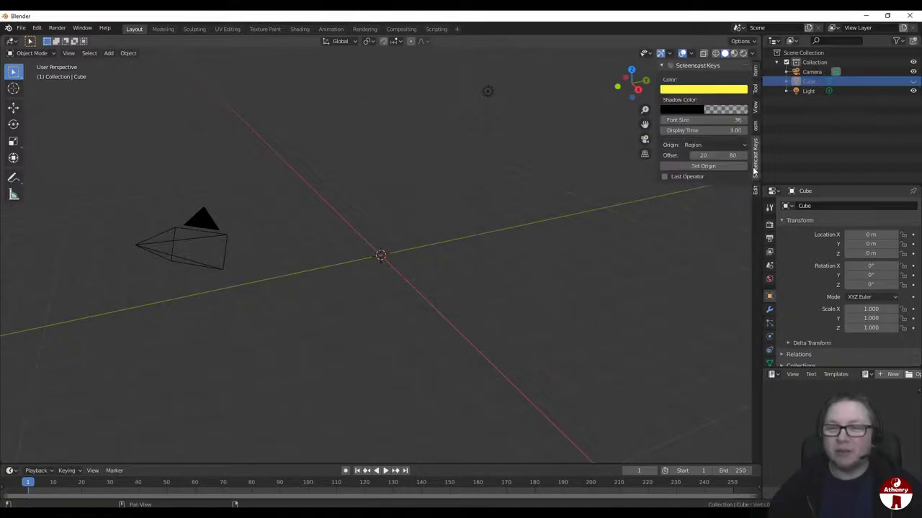
{"action": "left_click", "coordinate": [662, 66]}
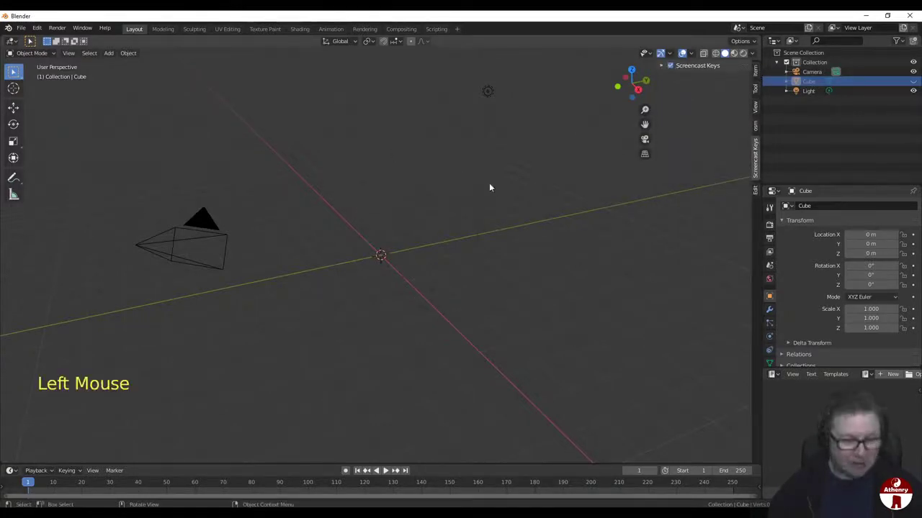
Step: Add a new mesh cube at the world origin
{"action": "key", "text": "shift+a"}
{"action": "mouse_move", "coordinate": [489, 186]}
{"action": "left_click", "coordinate": [538, 187]}
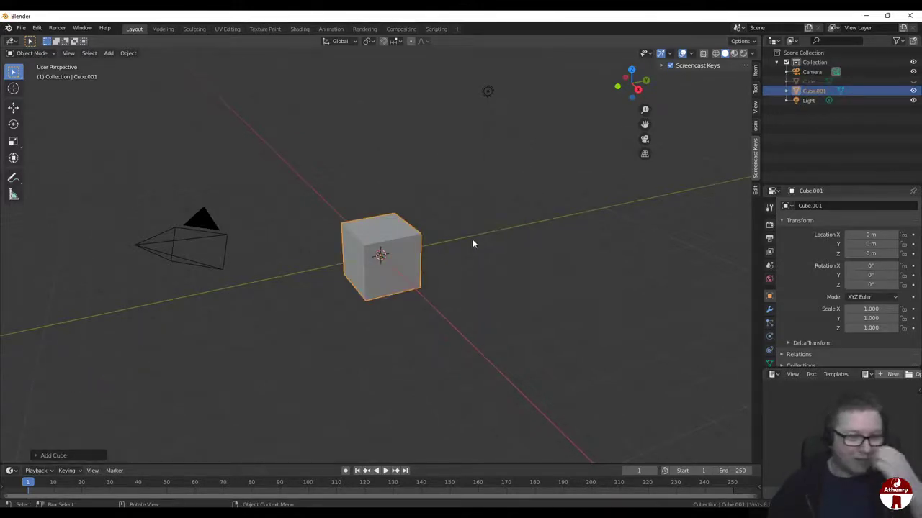
Step: Add a vertical loop cut through the middle of the new cube's mesh, dividing it across the X axis
{"action": "key", "text": "Tab"}
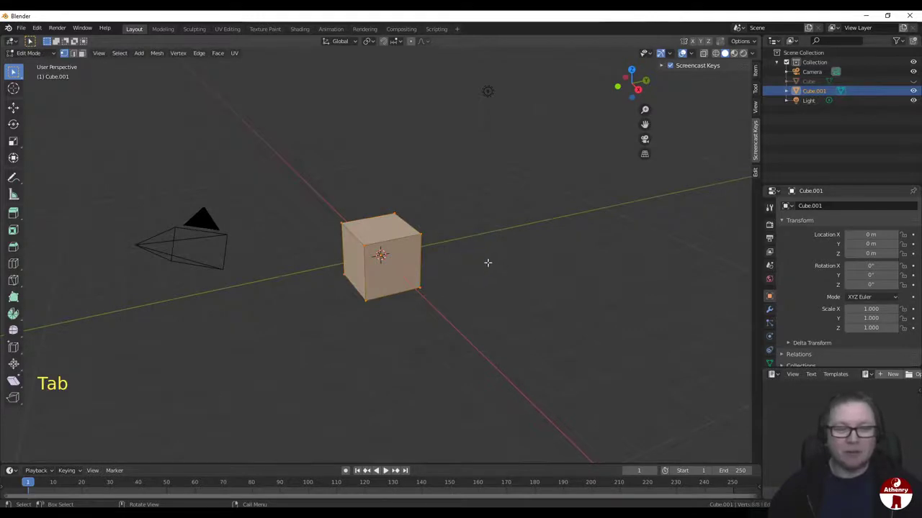
{"action": "middle_click_drag", "start_coordinate": [487, 263], "coordinate": [584, 267]}
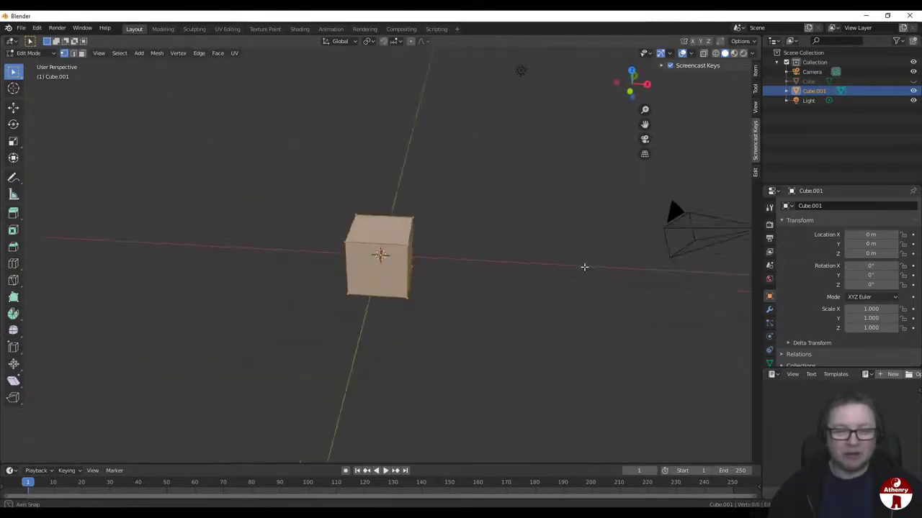
{"action": "key", "text": "ctrl+r"}
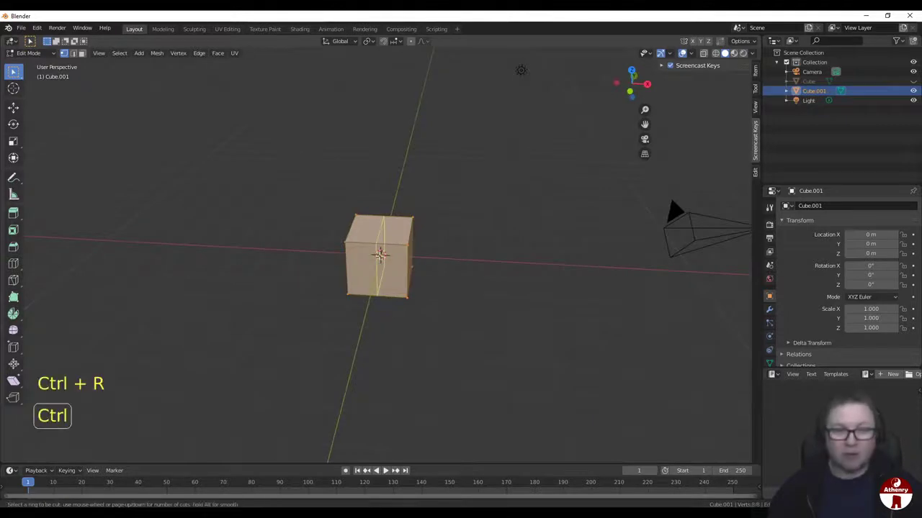
{"action": "left_click", "coordinate": [380, 254]}
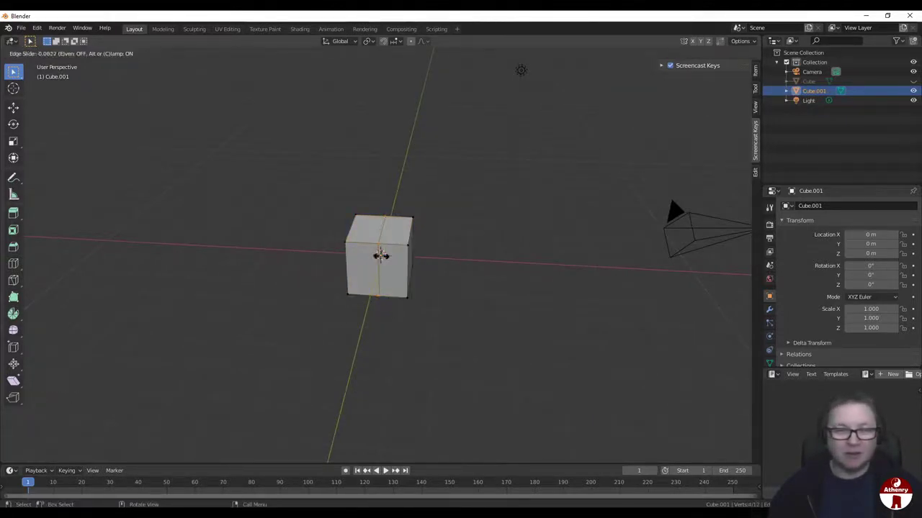
{"action": "left_click", "coordinate": [381, 255]}
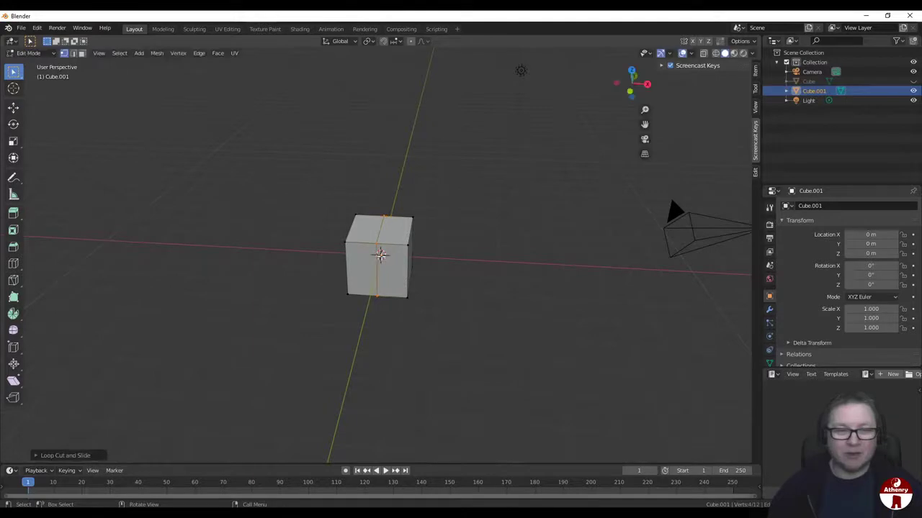
Step: Delete the vertices of the cube's negative X half, using X-ray to select through the mesh
{"action": "left_click", "coordinate": [704, 54]}
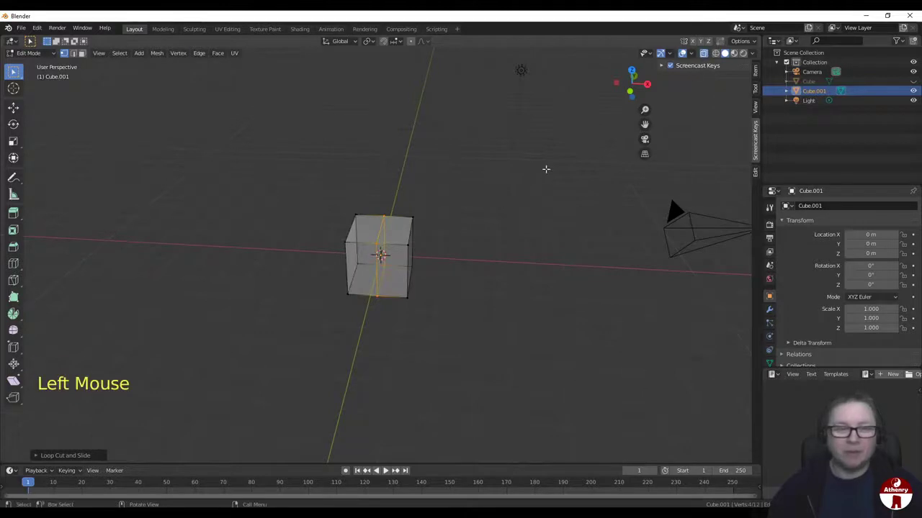
{"action": "middle_click_drag", "start_coordinate": [545, 168], "coordinate": [552, 168]}
{"action": "left_click_drag", "start_coordinate": [318, 174], "coordinate": [361, 330]}
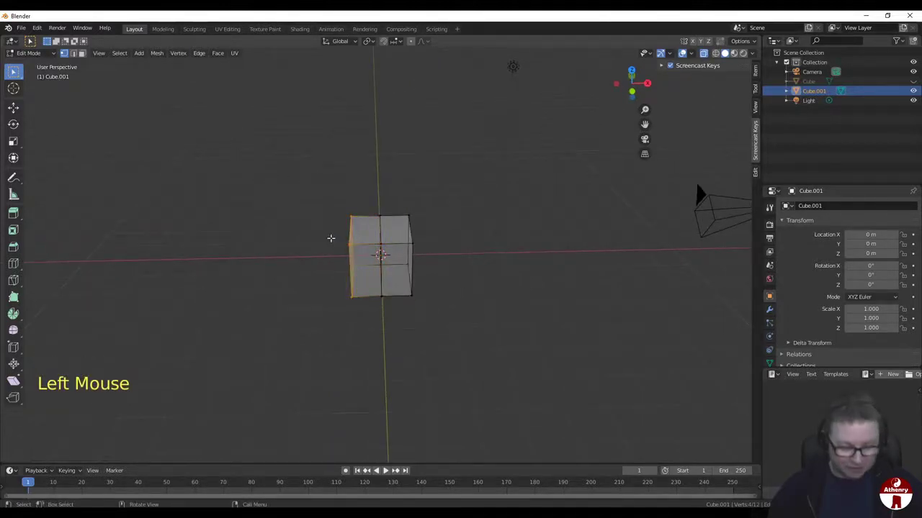
{"action": "key", "text": "x"}
{"action": "left_click", "coordinate": [394, 206]}
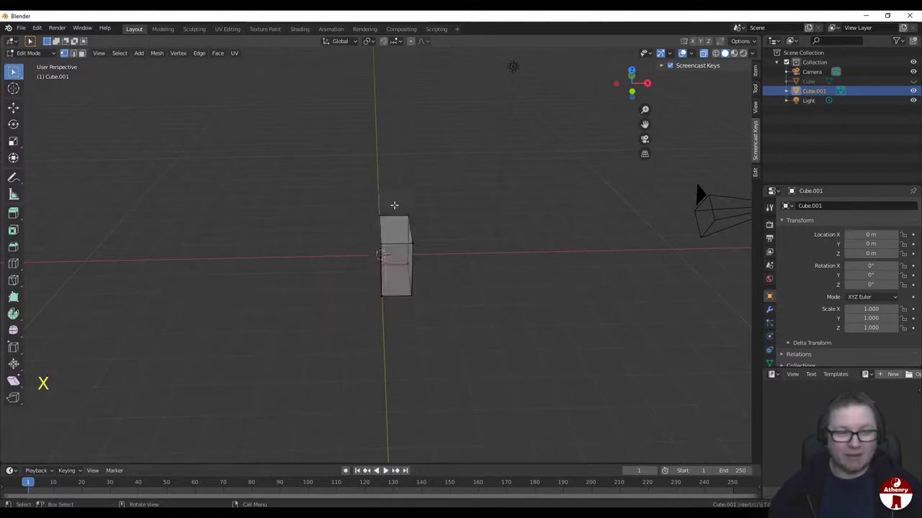
Step: Add a Mirror modifier on the X axis to the half cube and turn X-ray off
{"action": "middle_click_drag", "start_coordinate": [393, 206], "coordinate": [469, 217]}
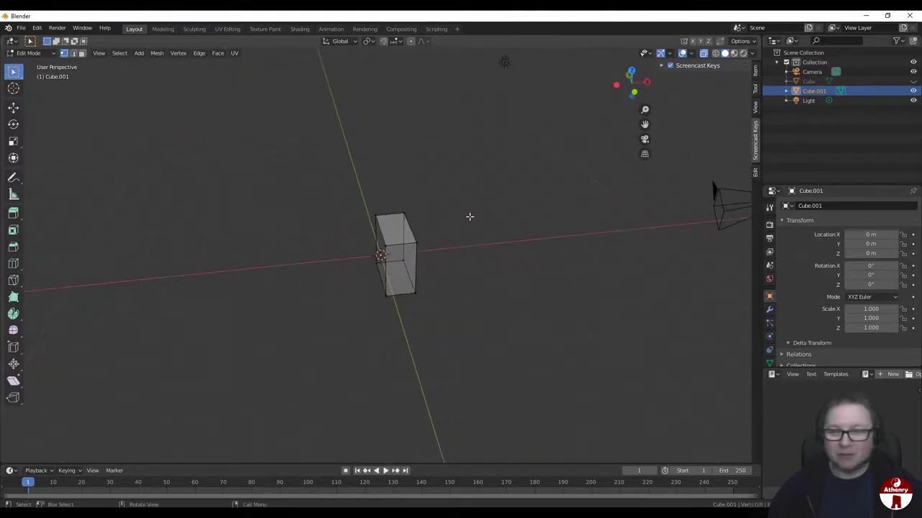
{"action": "left_click", "coordinate": [769, 309]}
{"action": "left_click", "coordinate": [799, 207]}
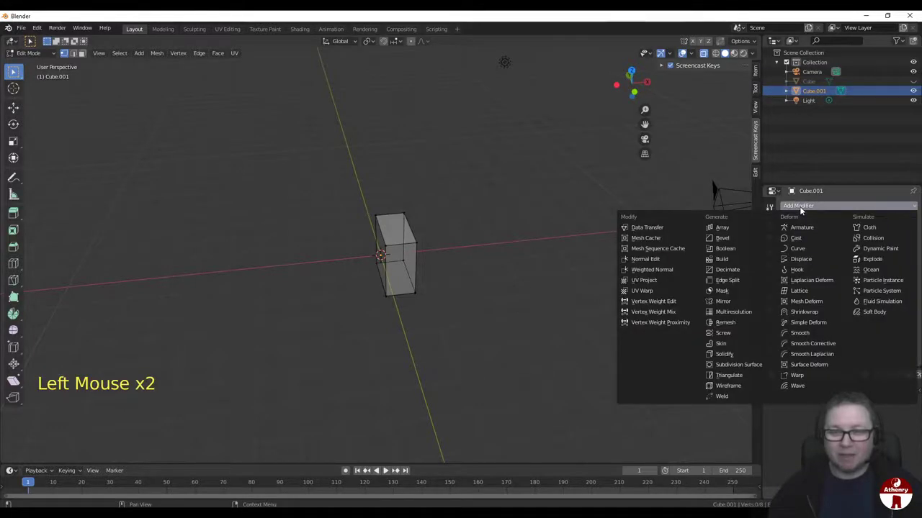
{"action": "left_click", "coordinate": [722, 301]}
{"action": "middle_click_drag", "start_coordinate": [485, 218], "coordinate": [439, 221]}
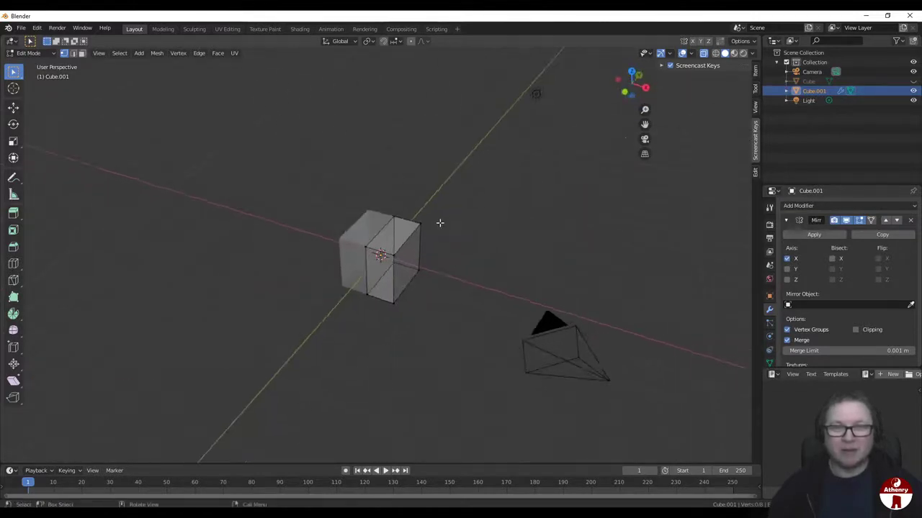
{"action": "left_click", "coordinate": [704, 54]}
{"action": "scroll", "coordinate": [558, 232], "scroll_direction": "up", "scroll_amount": 2}
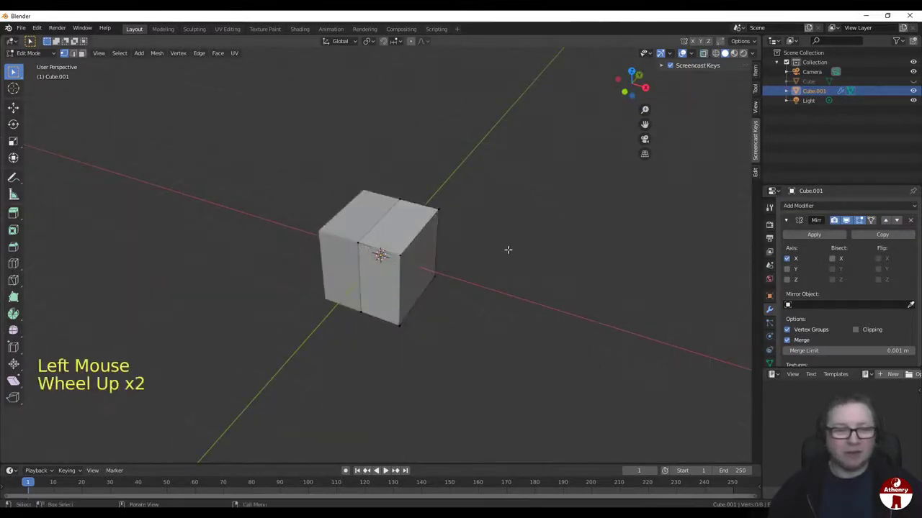
{"action": "middle_click_drag", "start_coordinate": [508, 250], "coordinate": [519, 187], "text": "shift"}
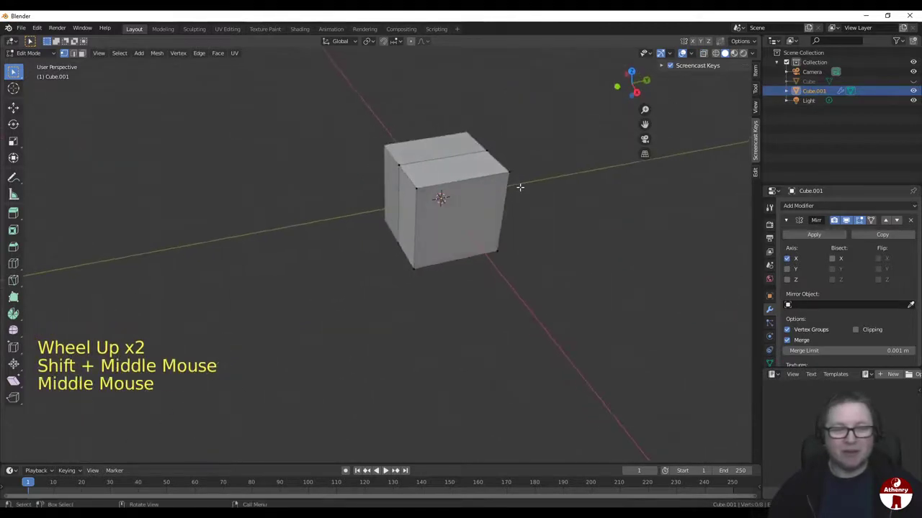
Step: Scale the whole mesh along Y to stretch it into a long box
{"action": "scroll", "coordinate": [593, 199], "scroll_direction": "down", "scroll_amount": 2}
{"action": "middle_click_drag", "start_coordinate": [593, 200], "coordinate": [527, 209]}
{"action": "scroll", "coordinate": [559, 206], "scroll_direction": "down", "scroll_amount": 2}
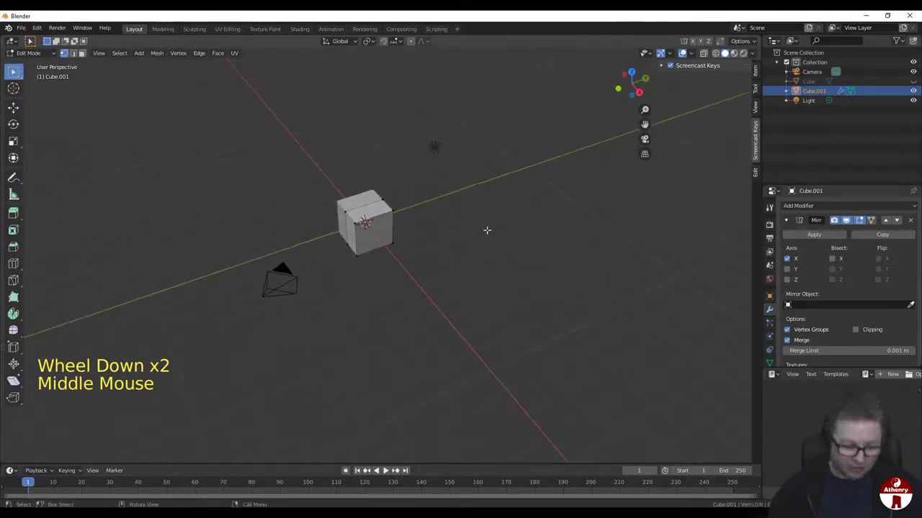
{"action": "key", "text": "a"}
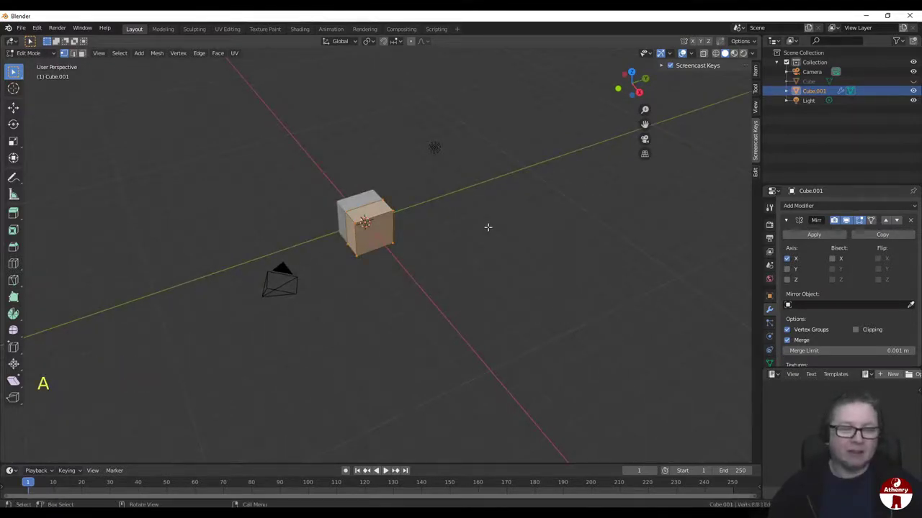
{"action": "key", "text": "s"}
{"action": "key", "text": "y"}
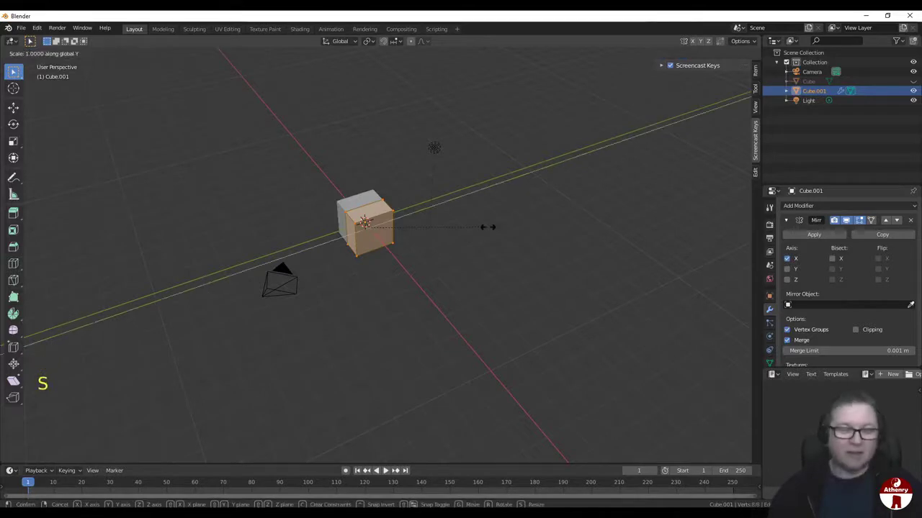
{"action": "left_click", "coordinate": [180, 107]}
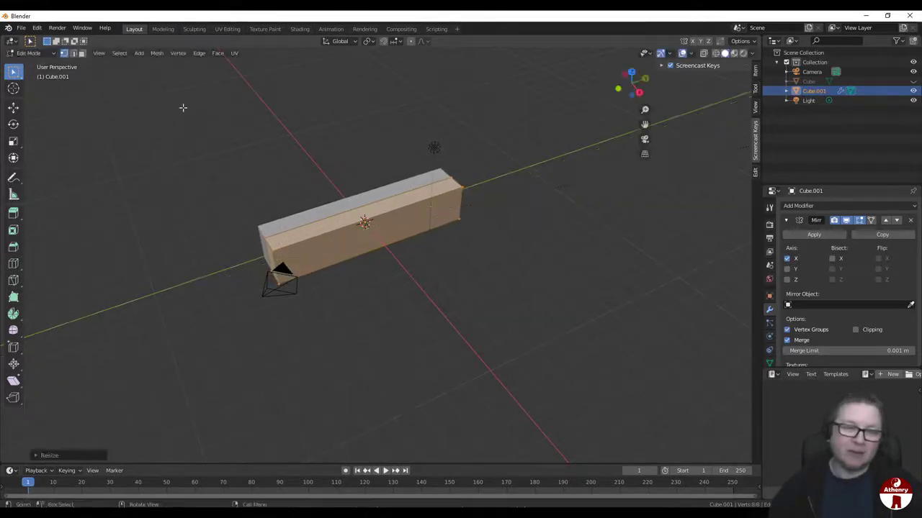
Step: Add a lengthwise loop cut around the long box at mid-height
{"action": "middle_click_drag", "start_coordinate": [334, 288], "coordinate": [348, 269]}
{"action": "scroll", "coordinate": [372, 268], "scroll_direction": "up", "scroll_amount": 2}
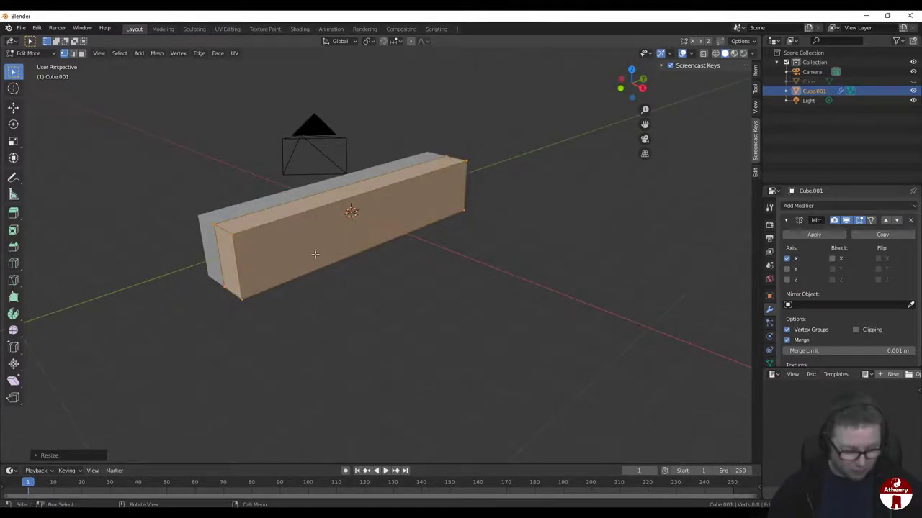
{"action": "key", "text": "ctrl+r"}
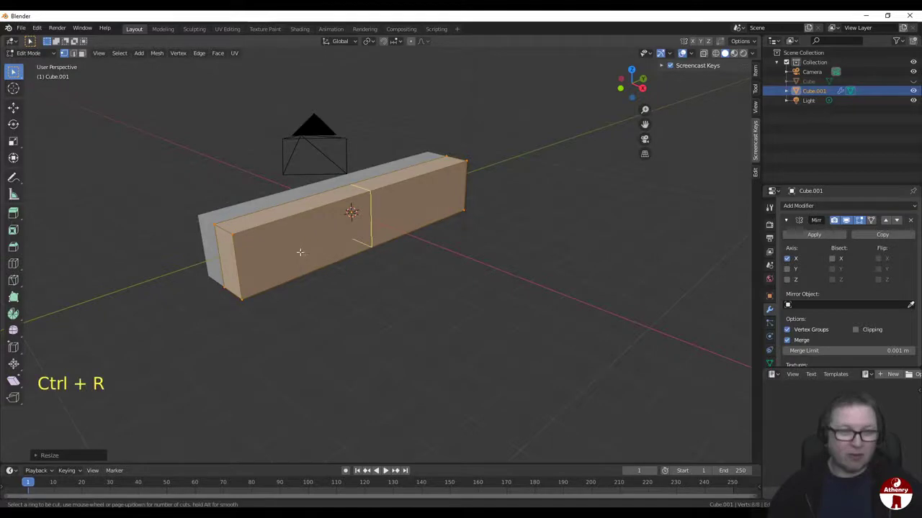
{"action": "left_click", "coordinate": [235, 258]}
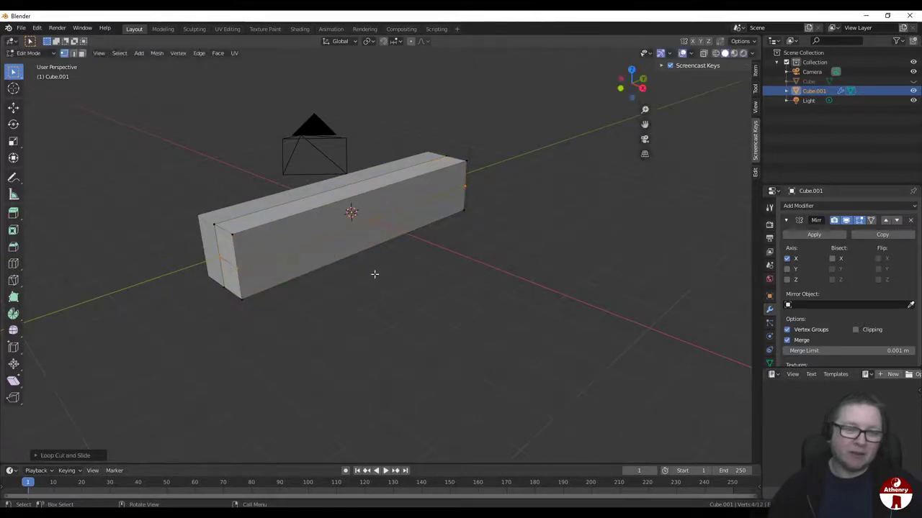
Step: Try scaling the mid-height loop outward along X without mirror clipping, and undo the scaling
{"action": "mouse_move", "coordinate": [372, 274]}
{"action": "middle_mouse_down"}
{"action": "mouse_move", "coordinate": [403, 261]}
{"action": "mouse_move", "coordinate": [372, 278]}
{"action": "mouse_move", "coordinate": [383, 285]}
{"action": "middle_mouse_up"}
{"action": "key", "text": "s"}
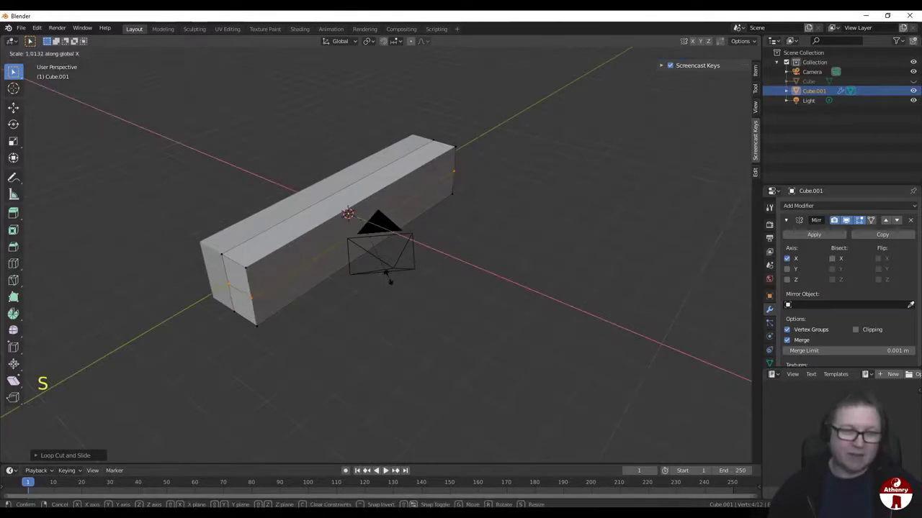
{"action": "right_click", "coordinate": [447, 286]}
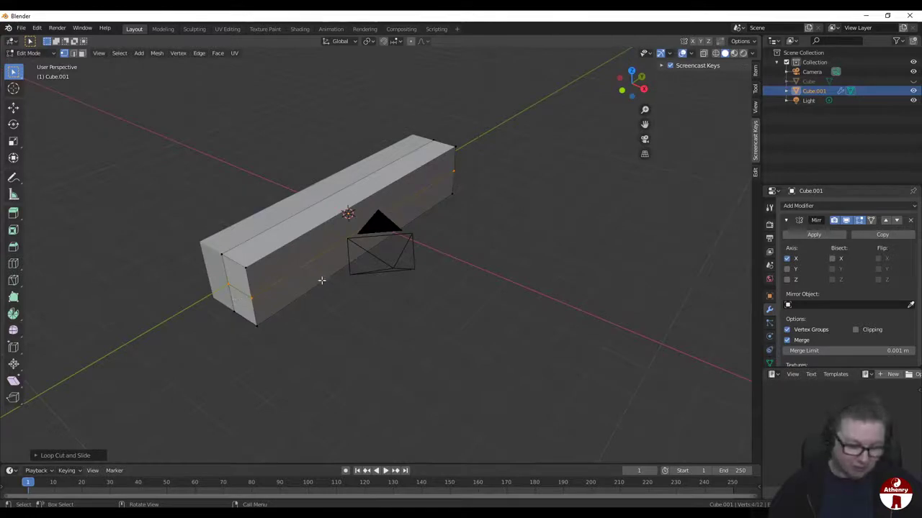
{"action": "key", "text": "s"}
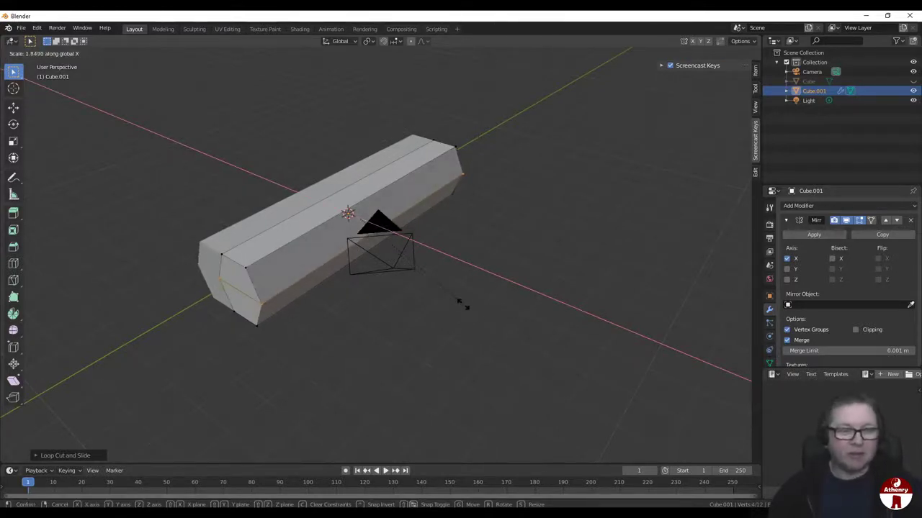
{"action": "left_click", "coordinate": [461, 305]}
{"action": "middle_click_drag", "start_coordinate": [434, 313], "coordinate": [291, 234]}
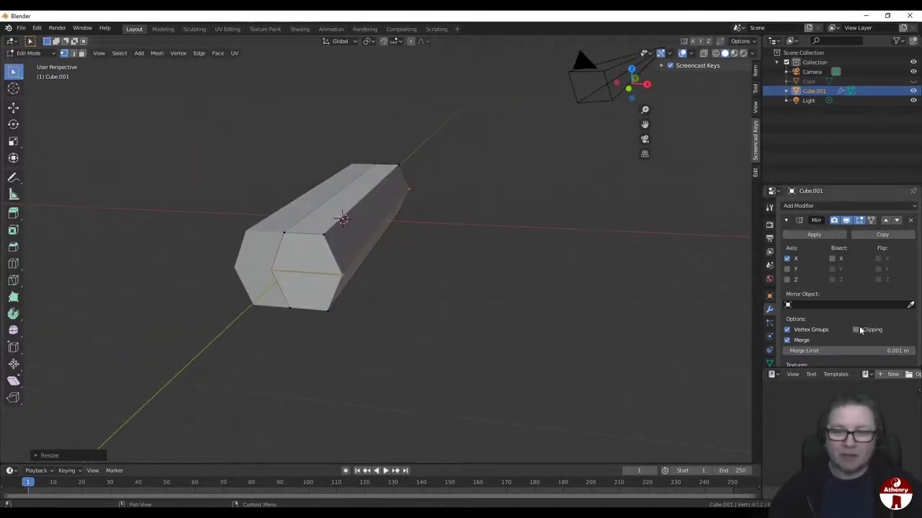
{"action": "middle_click_drag", "start_coordinate": [504, 328], "coordinate": [470, 332]}
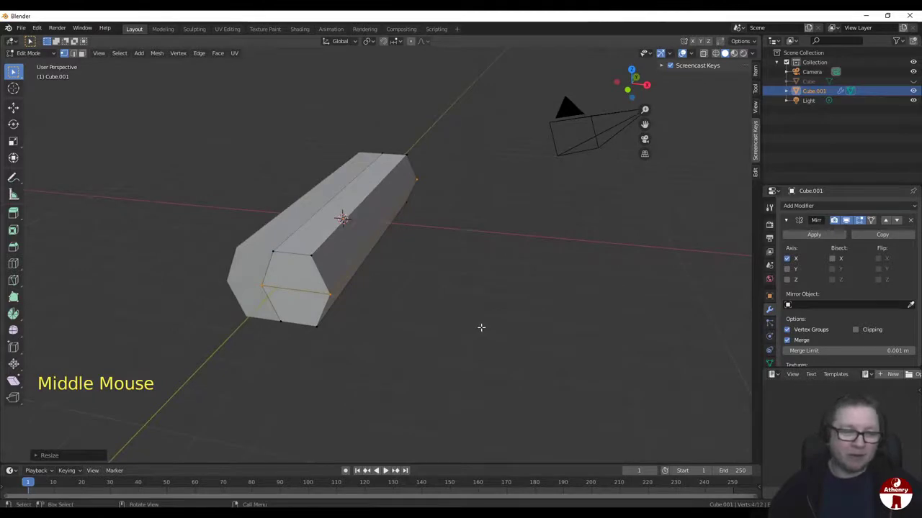
{"action": "key", "text": "ctrl+z"}
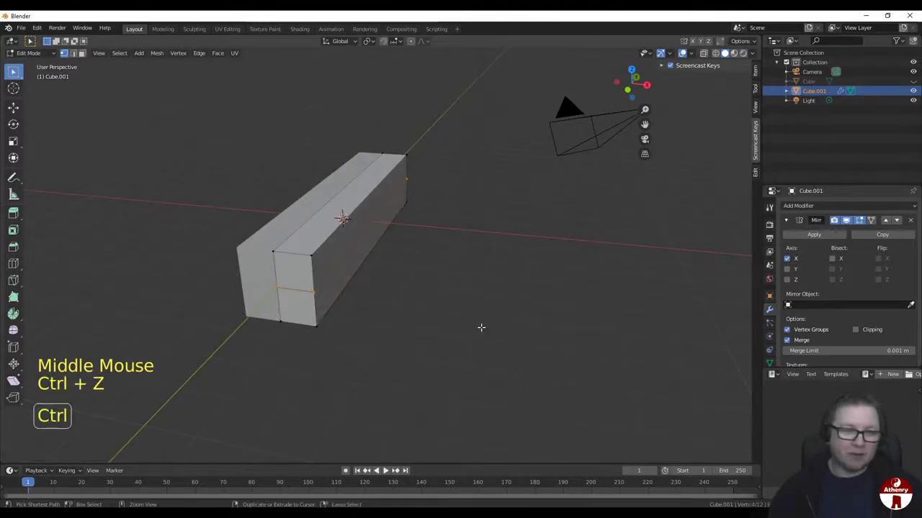
Step: Enable Clipping on the Mirror modifier and scale the mid-height loop outward along X to give a hexagonal cross-section
{"action": "left_click", "coordinate": [863, 329]}
{"action": "middle_click_drag", "start_coordinate": [435, 276], "coordinate": [425, 269]}
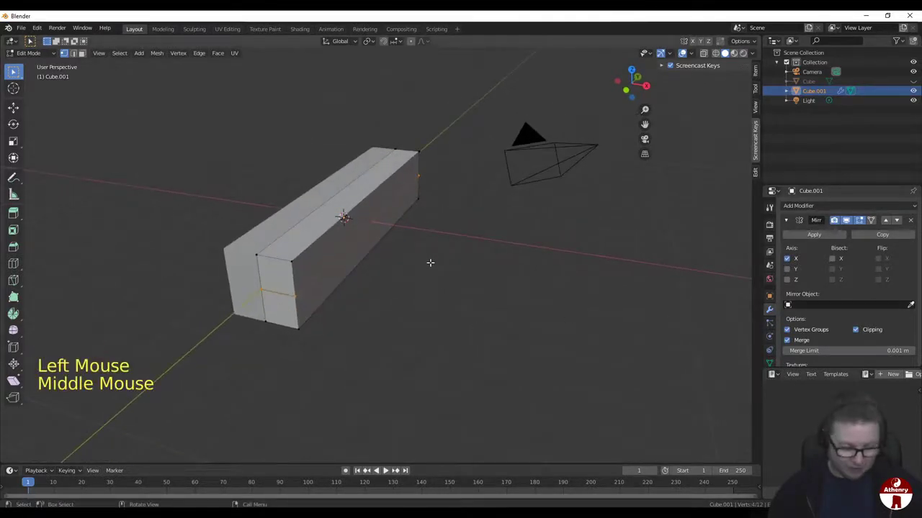
{"action": "key", "text": "s"}
{"action": "left_click", "coordinate": [443, 280]}
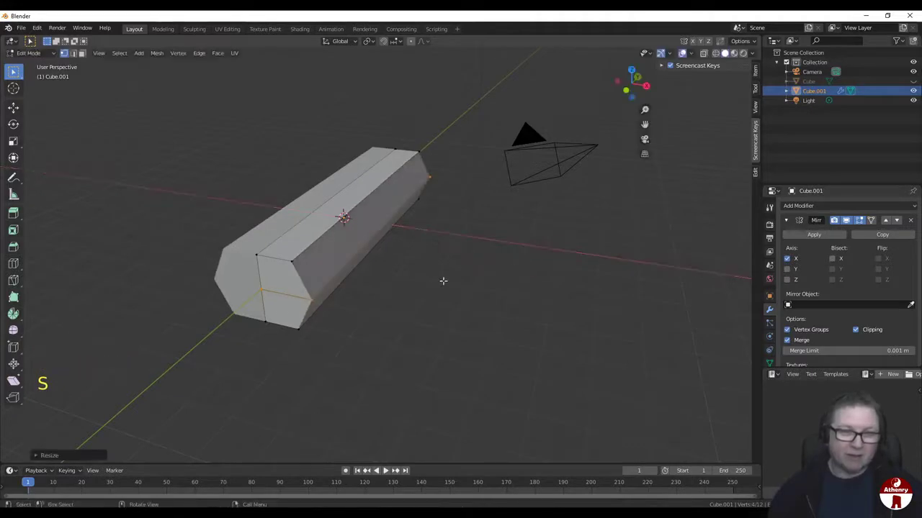
Step: Select the lengthwise centre edges on the body's upper and lower sides and scale them outward along Z for an octagonal cross-section
{"action": "middle_click_drag", "start_coordinate": [272, 285], "coordinate": [299, 304]}
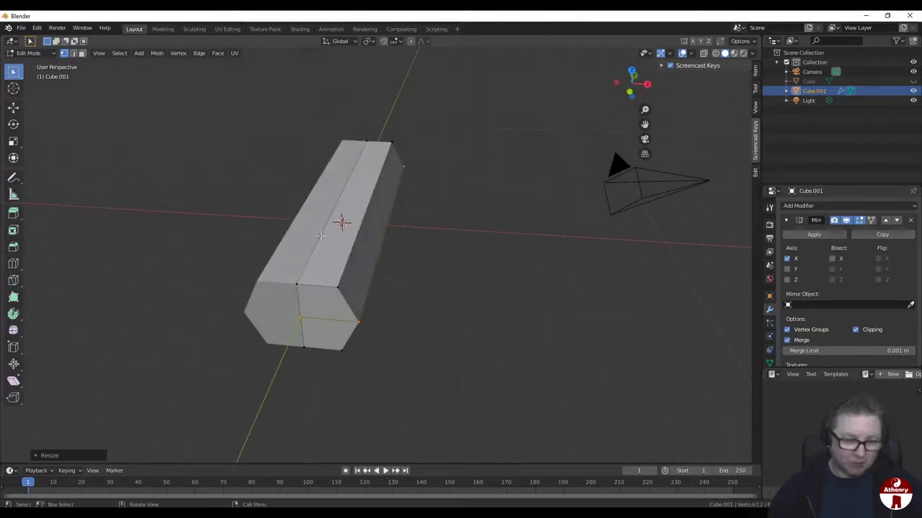
{"action": "key", "text": "2"}
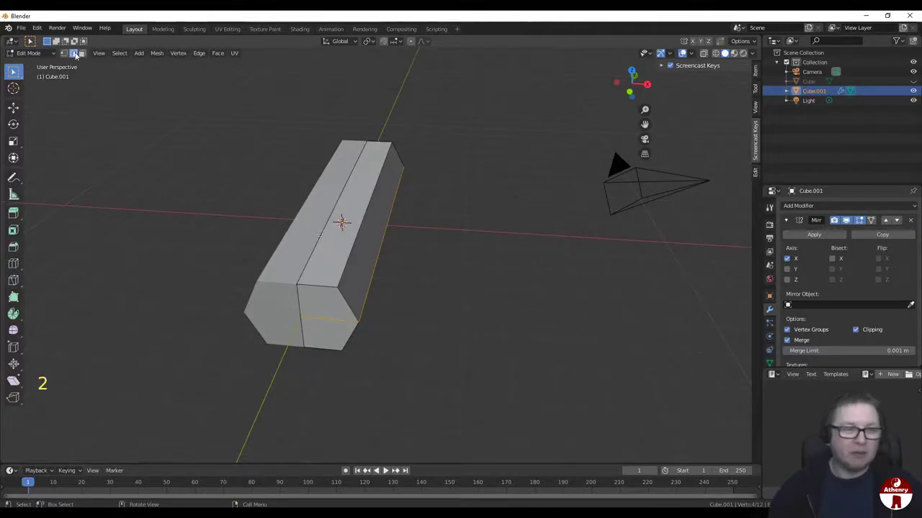
{"action": "left_click", "coordinate": [342, 188]}
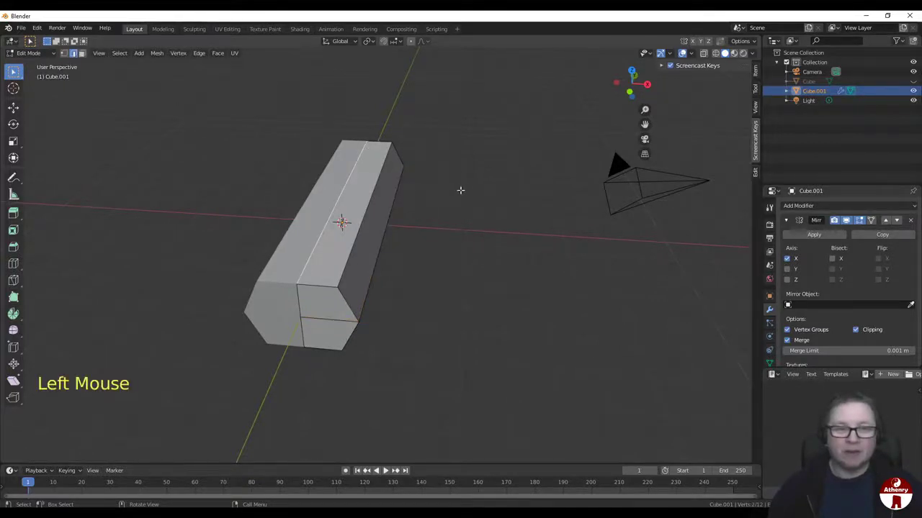
{"action": "middle_click_drag", "start_coordinate": [461, 189], "coordinate": [461, 137]}
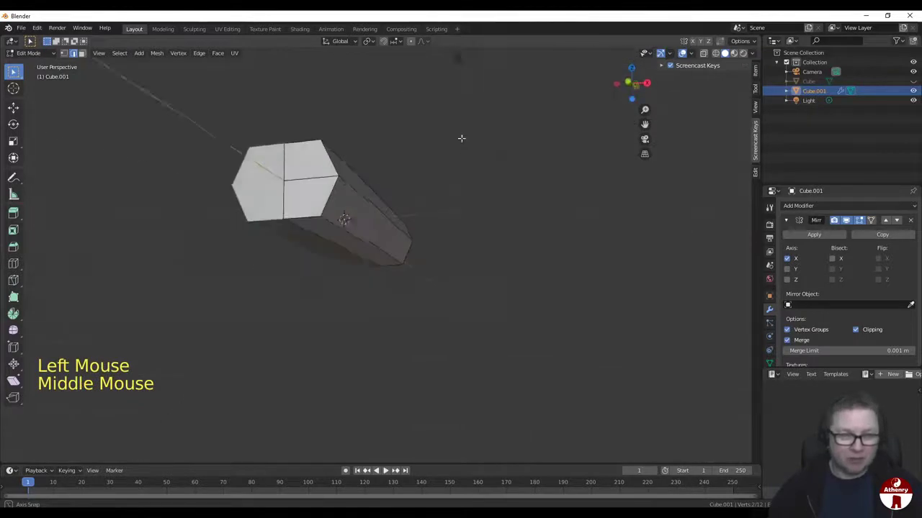
{"action": "left_click", "coordinate": [326, 241], "text": "shift"}
{"action": "middle_click_drag", "start_coordinate": [324, 238], "coordinate": [367, 267]}
{"action": "key", "text": "s"}
{"action": "key", "text": "z"}
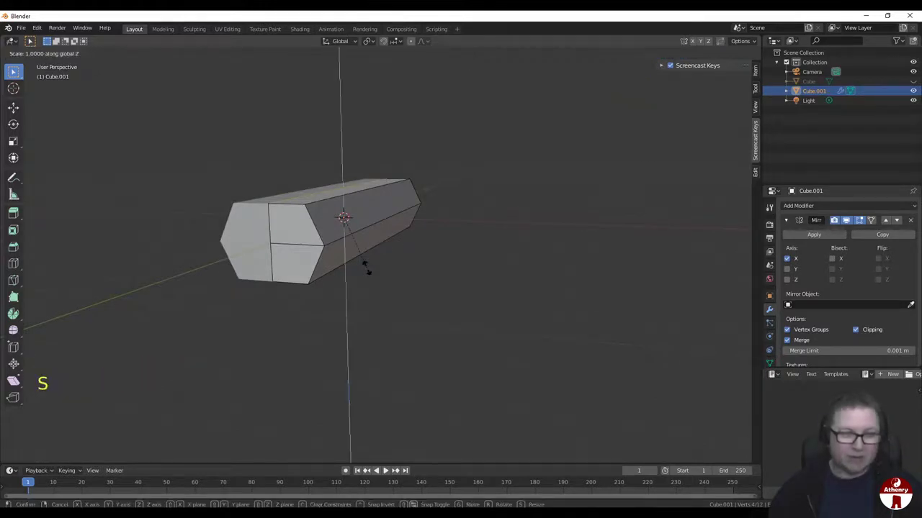
{"action": "left_click", "coordinate": [368, 279]}
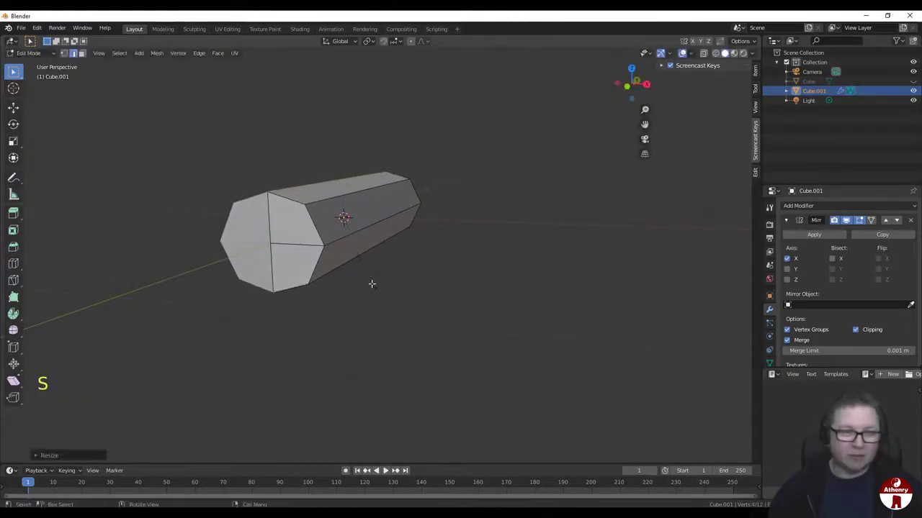
{"action": "middle_click_drag", "start_coordinate": [370, 281], "coordinate": [420, 262]}
{"action": "scroll", "coordinate": [404, 258], "scroll_direction": "up", "scroll_amount": 1}
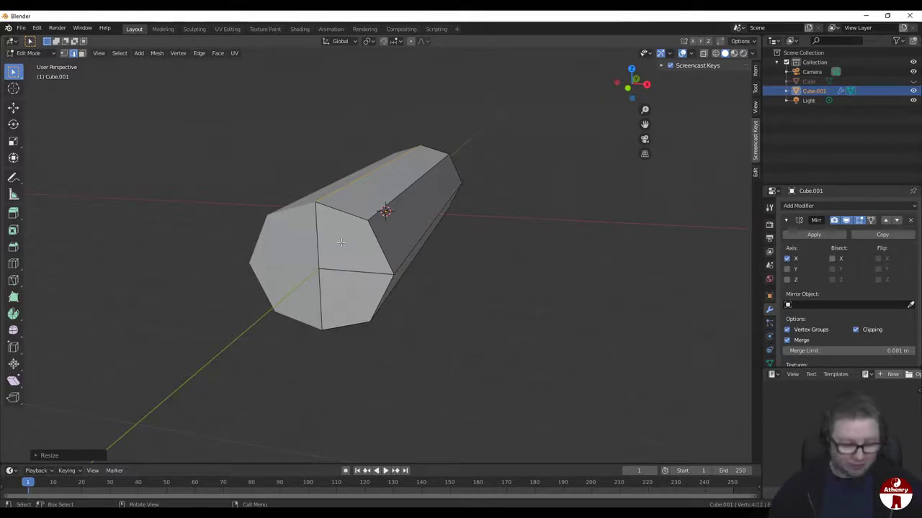
Step: Select both front end faces of the octagonal body and extrude them forward about 2.4 m
{"action": "key", "text": "3"}
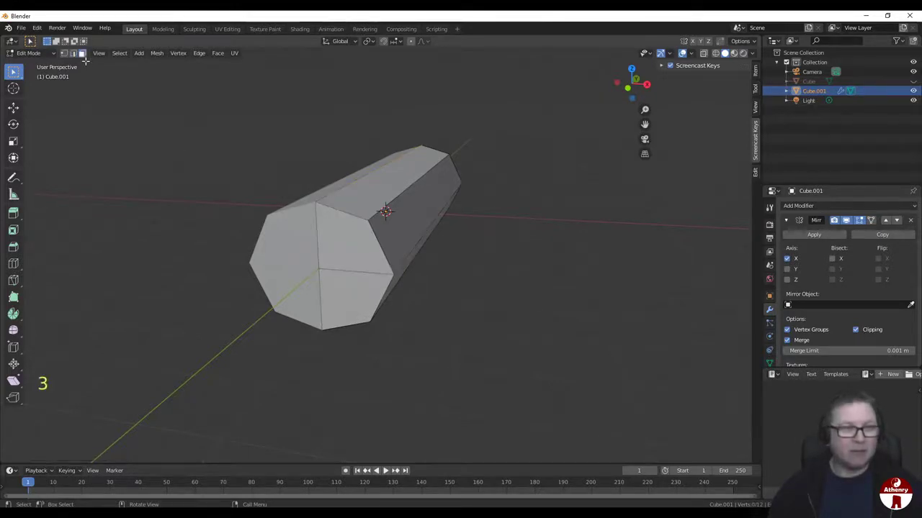
{"action": "left_click", "coordinate": [341, 225]}
{"action": "left_click", "coordinate": [349, 290], "text": "shift"}
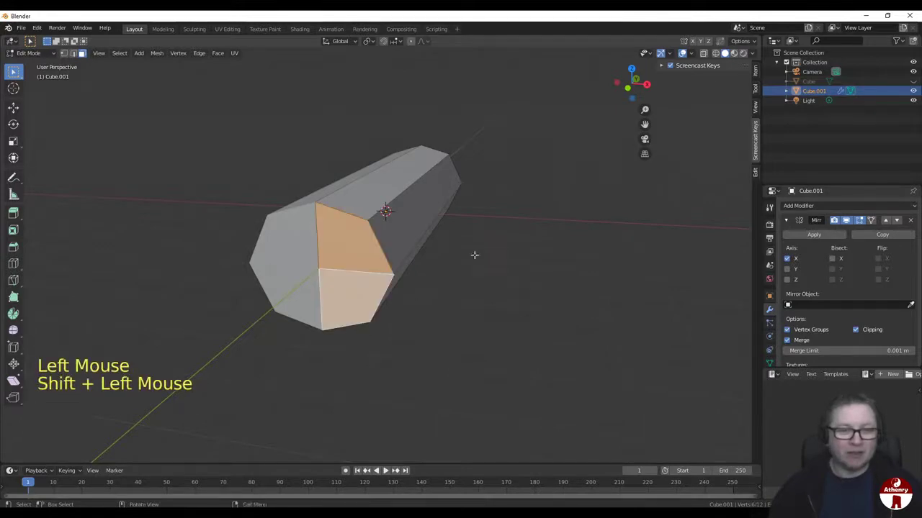
{"action": "middle_click_drag", "start_coordinate": [475, 255], "coordinate": [418, 264]}
{"action": "scroll", "coordinate": [435, 259], "scroll_direction": "down", "scroll_amount": 2}
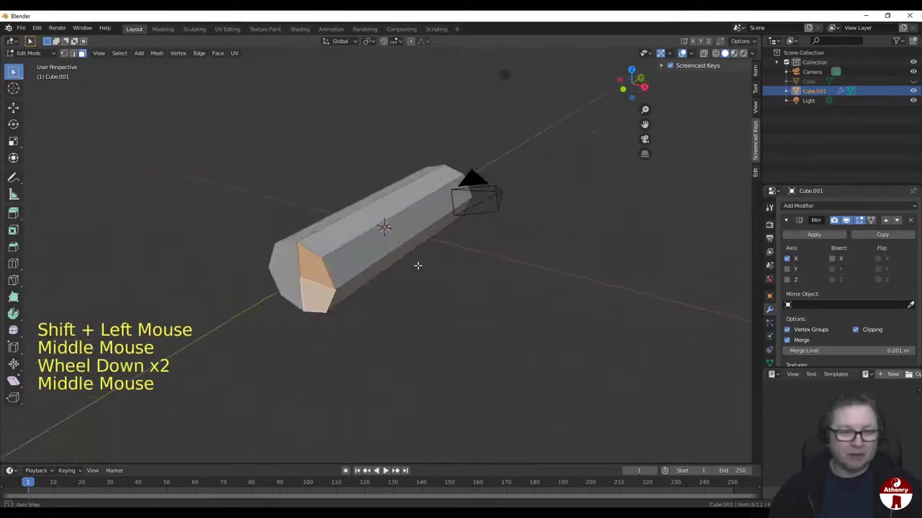
{"action": "key", "text": "e"}
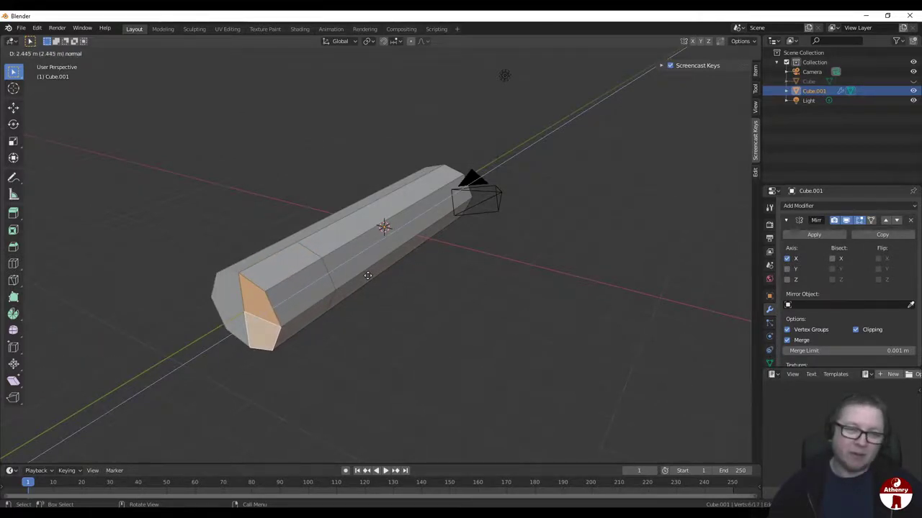
{"action": "left_click", "coordinate": [367, 276]}
{"action": "middle_click_drag", "start_coordinate": [368, 274], "coordinate": [392, 269]}
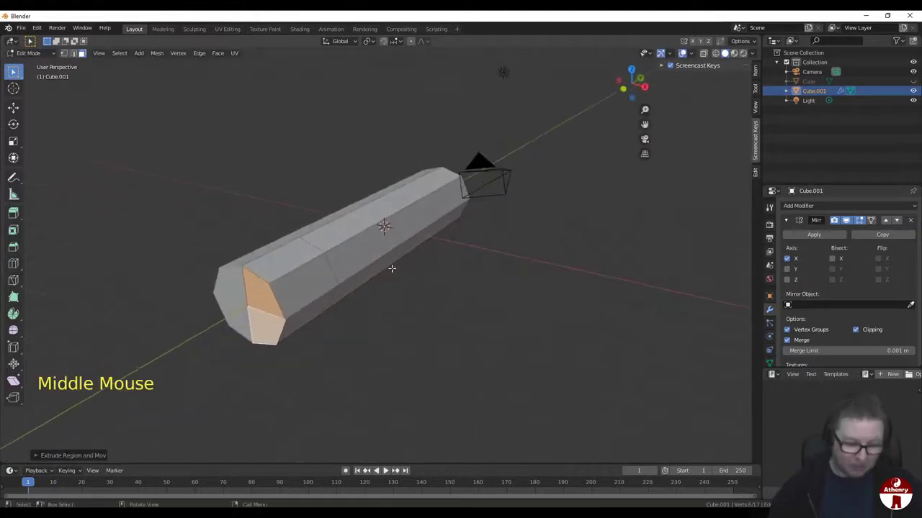
Step: Scale the extruded front faces down uniformly to taper the body into a nose
{"action": "key", "text": "s"}
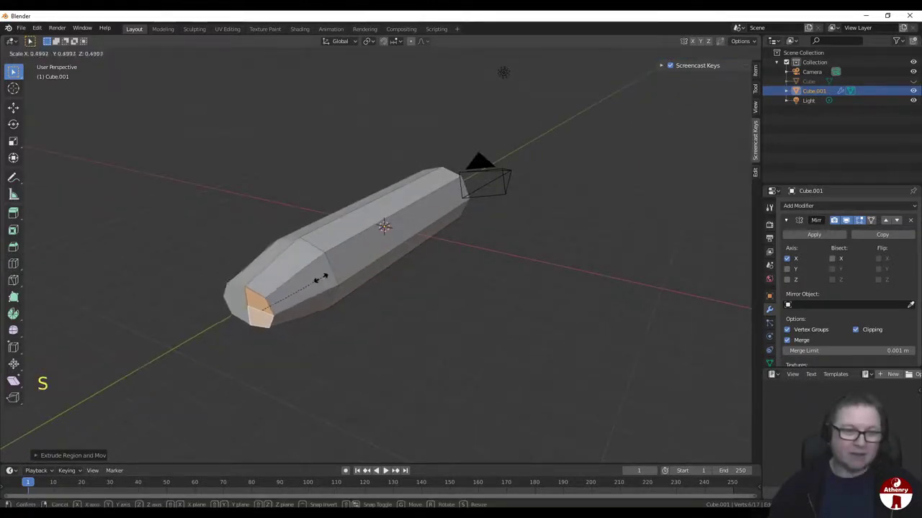
{"action": "left_click", "coordinate": [276, 299]}
{"action": "scroll", "coordinate": [276, 299], "scroll_direction": "up", "scroll_amount": 2}
{"action": "middle_click_drag", "start_coordinate": [276, 299], "coordinate": [350, 330]}
{"action": "scroll", "coordinate": [332, 283], "scroll_direction": "up", "scroll_amount": 2}
{"action": "scroll", "coordinate": [395, 268], "scroll_direction": "down", "scroll_amount": 2}
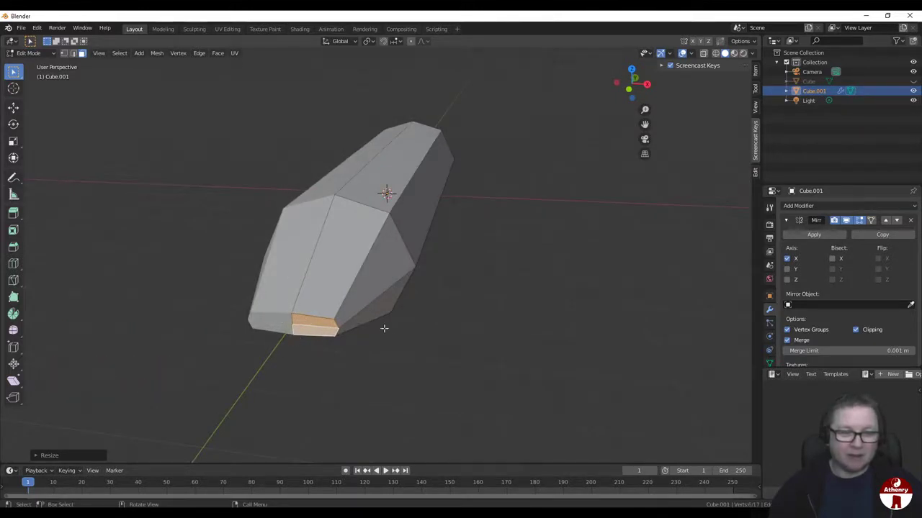
Step: Scale the nose tip faces along X to make the tip narrower
{"action": "key", "text": "s"}
{"action": "key", "text": "x"}
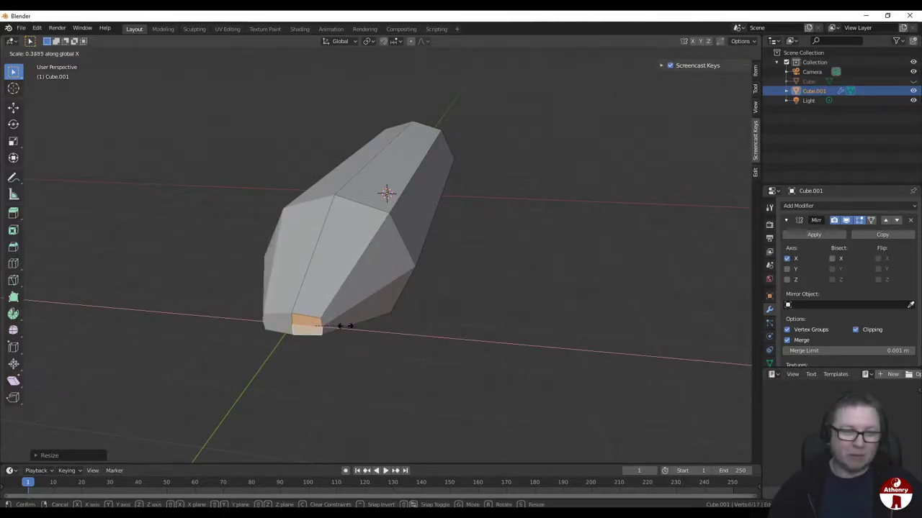
{"action": "left_click", "coordinate": [338, 326]}
{"action": "middle_click_drag", "start_coordinate": [338, 327], "coordinate": [366, 317]}
{"action": "scroll", "coordinate": [364, 316], "scroll_direction": "down", "scroll_amount": 2}
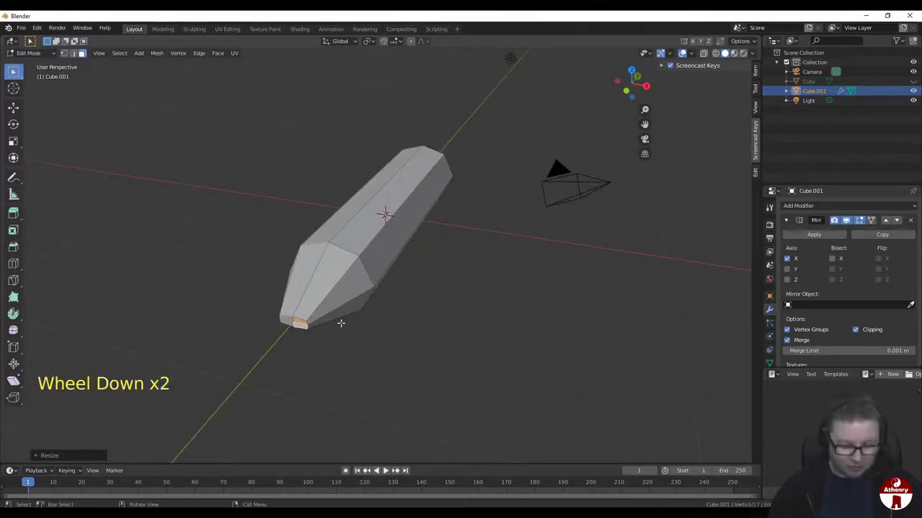
Step: Move the nose tip faces forward to lengthen the tapered nose
{"action": "key", "text": "g"}
{"action": "left_click", "coordinate": [321, 340]}
{"action": "middle_click_drag", "start_coordinate": [320, 339], "coordinate": [262, 305]}
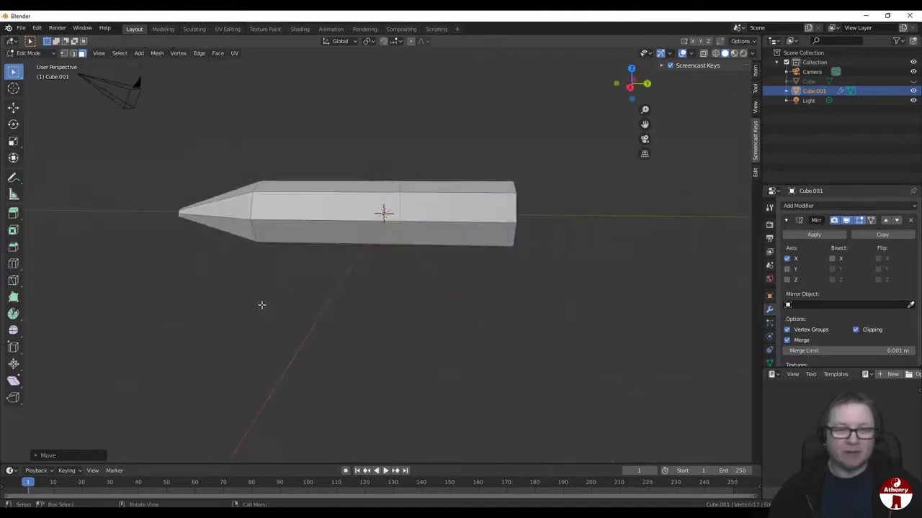
Step: Add a crosswise loop cut around the straight body and slide it toward the nose
{"action": "scroll", "coordinate": [354, 288], "scroll_direction": "up", "scroll_amount": 1}
{"action": "middle_click_drag", "start_coordinate": [354, 288], "coordinate": [440, 305], "text": "shift"}
{"action": "middle_click_drag", "start_coordinate": [537, 286], "coordinate": [416, 293], "text": "shift"}
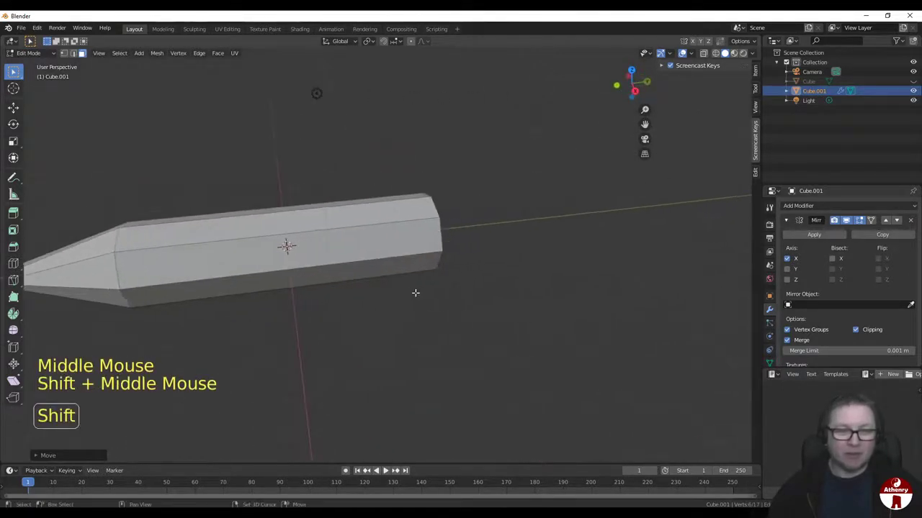
{"action": "middle_click_drag", "start_coordinate": [219, 284], "coordinate": [384, 270], "text": "shift"}
{"action": "scroll", "coordinate": [344, 274], "scroll_direction": "up", "scroll_amount": 1}
{"action": "mouse_move", "coordinate": [329, 248]}
{"action": "middle_mouse_down"}
{"action": "mouse_move", "coordinate": [383, 251]}
{"action": "mouse_move", "coordinate": [314, 238]}
{"action": "middle_mouse_up"}
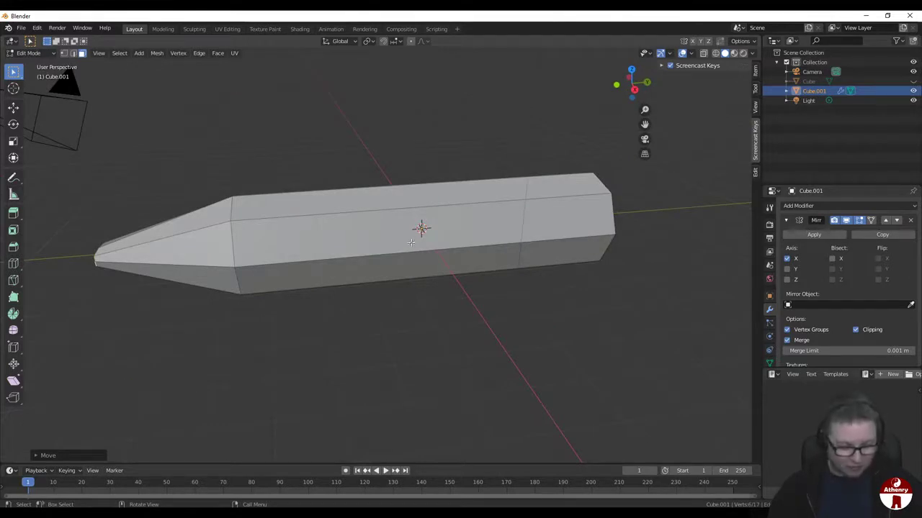
{"action": "key", "text": "ctrl+r"}
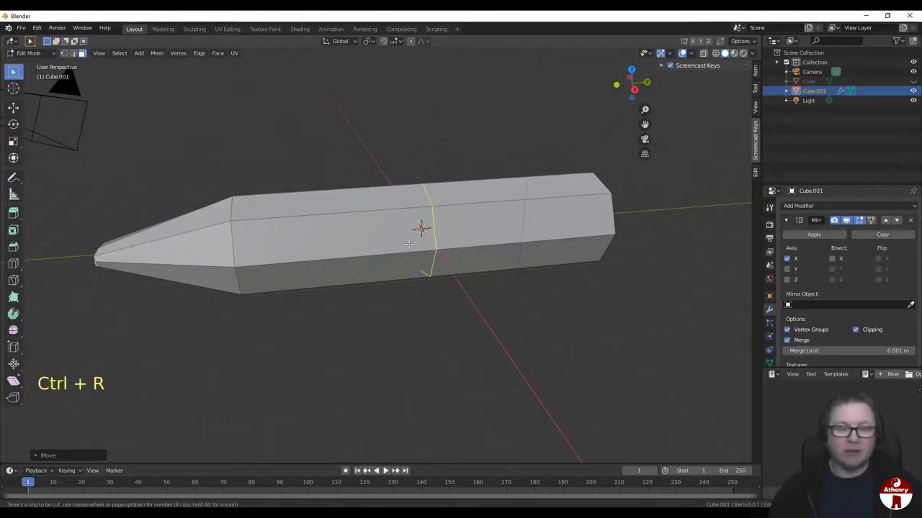
{"action": "left_click", "coordinate": [411, 243]}
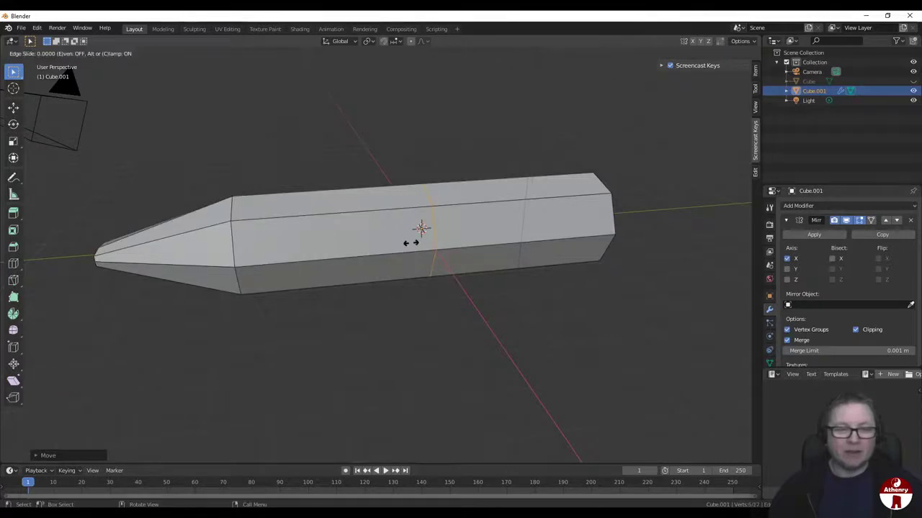
{"action": "left_click", "coordinate": [311, 248]}
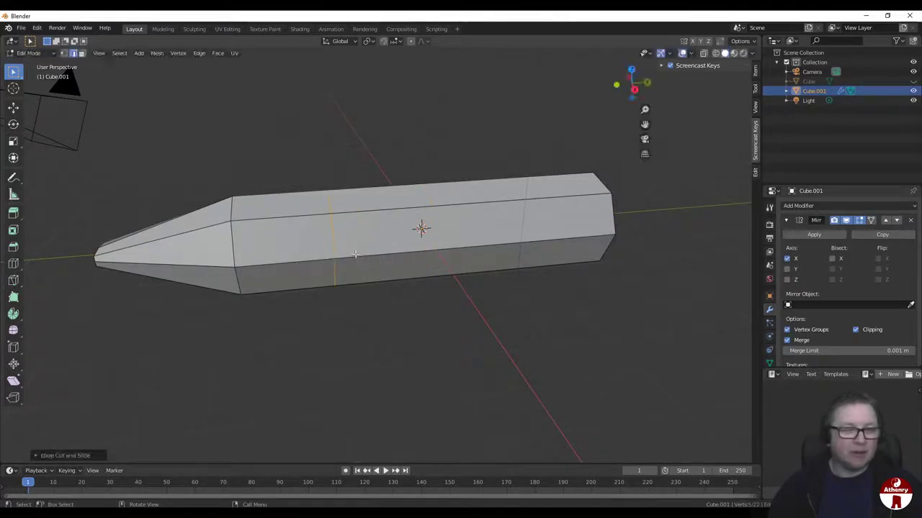
{"action": "middle_click_drag", "start_coordinate": [355, 254], "coordinate": [338, 247]}
Step: Select the upper face between the nose and the crosswise loop cut and extrude it upward as a raised block
{"action": "left_click", "coordinate": [81, 52]}
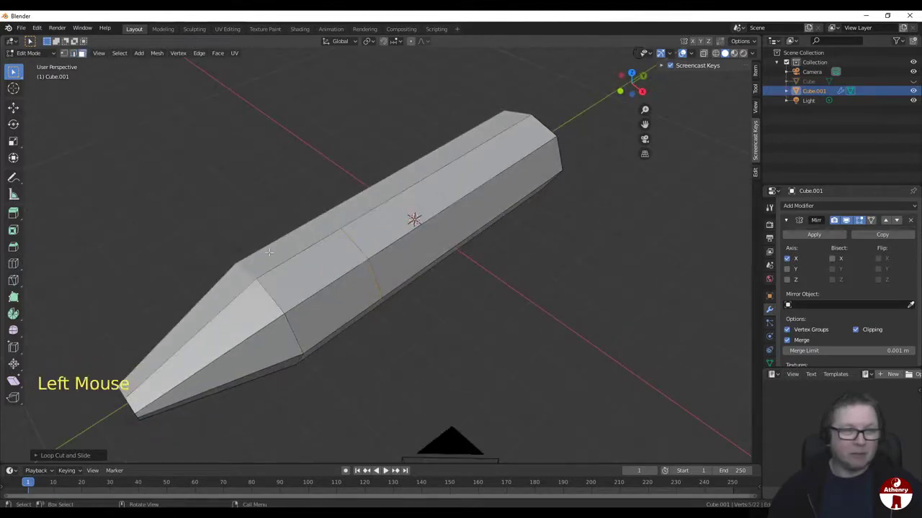
{"action": "double_click", "coordinate": [300, 274]}
{"action": "middle_click_drag", "start_coordinate": [300, 275], "coordinate": [333, 256]}
{"action": "key", "text": "e"}
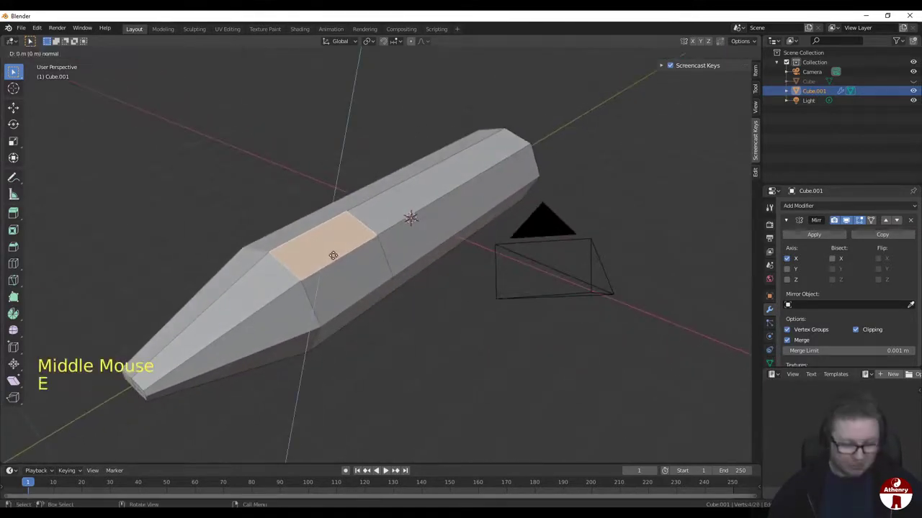
{"action": "left_click", "coordinate": [332, 237]}
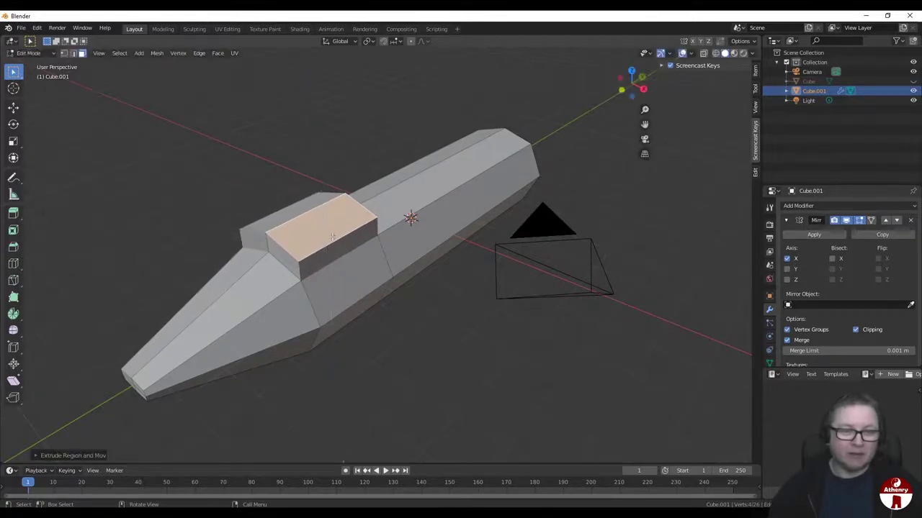
Step: Scale the raised block's upper face down uniformly so that its sides slope inward
{"action": "middle_click_drag", "start_coordinate": [332, 236], "coordinate": [479, 223]}
{"action": "scroll", "coordinate": [361, 247], "scroll_direction": "up", "scroll_amount": 3}
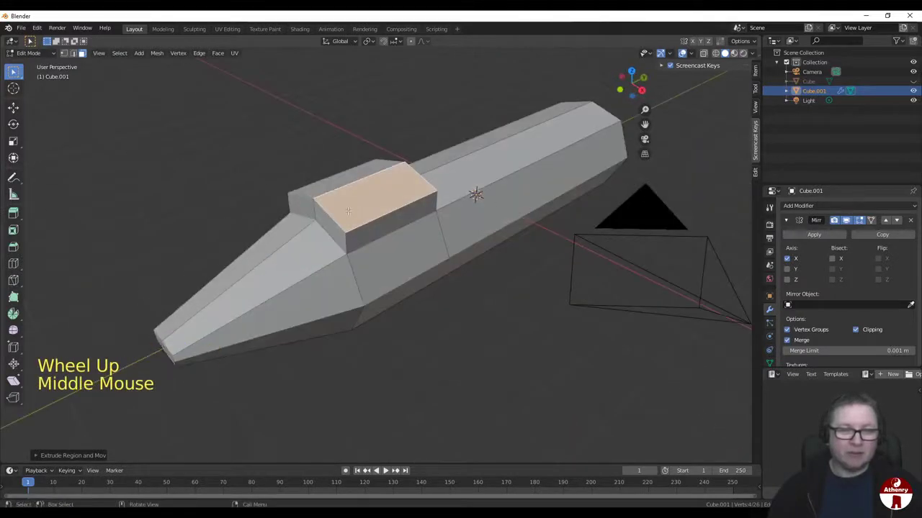
{"action": "key", "text": "s"}
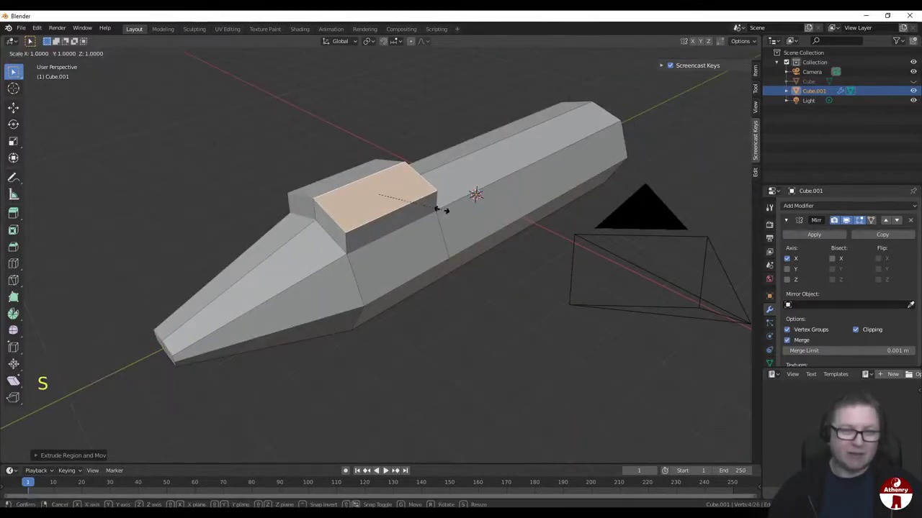
{"action": "left_click", "coordinate": [394, 209]}
{"action": "middle_click_drag", "start_coordinate": [394, 209], "coordinate": [352, 175]}
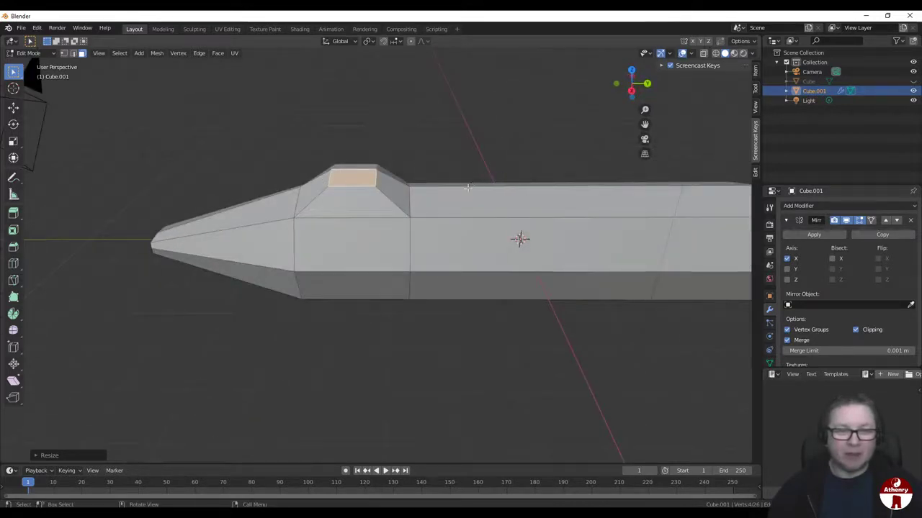
Step: Move the raised block's upper face about 0.2 m along Y, away from the nose
{"action": "middle_click_drag", "start_coordinate": [468, 187], "coordinate": [469, 213]}
{"action": "scroll", "coordinate": [469, 214], "scroll_direction": "up", "scroll_amount": 1}
{"action": "key", "text": "g"}
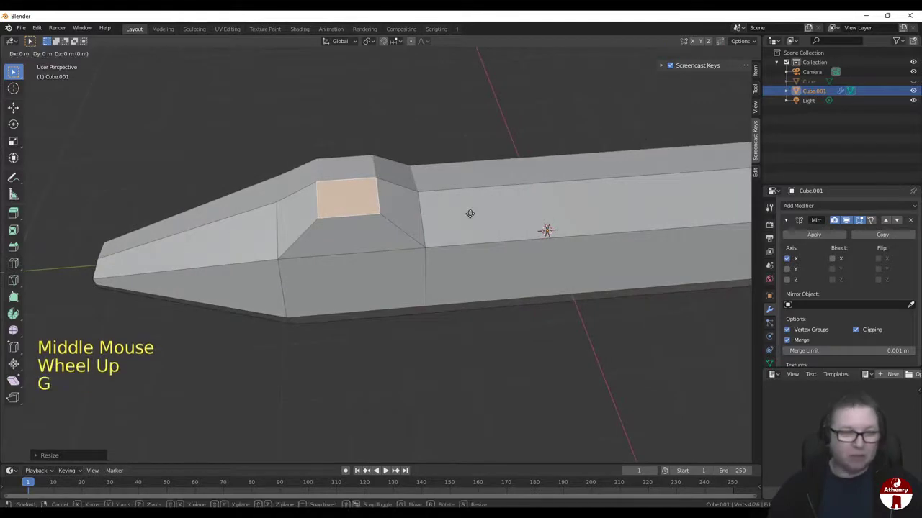
{"action": "key", "text": "y"}
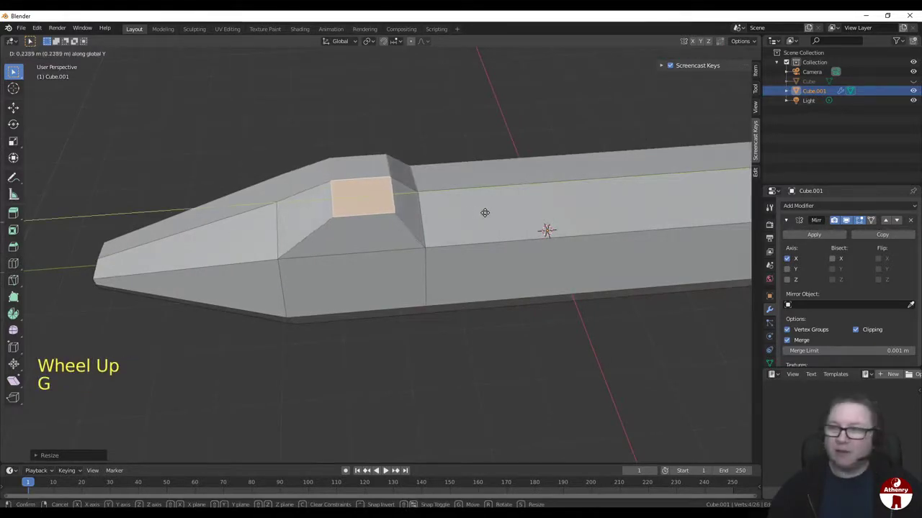
{"action": "left_click", "coordinate": [481, 210]}
Step: Slide the centre-line vertex at the raised block's front base along its edge toward the nose
{"action": "middle_click_drag", "start_coordinate": [481, 211], "coordinate": [547, 165]}
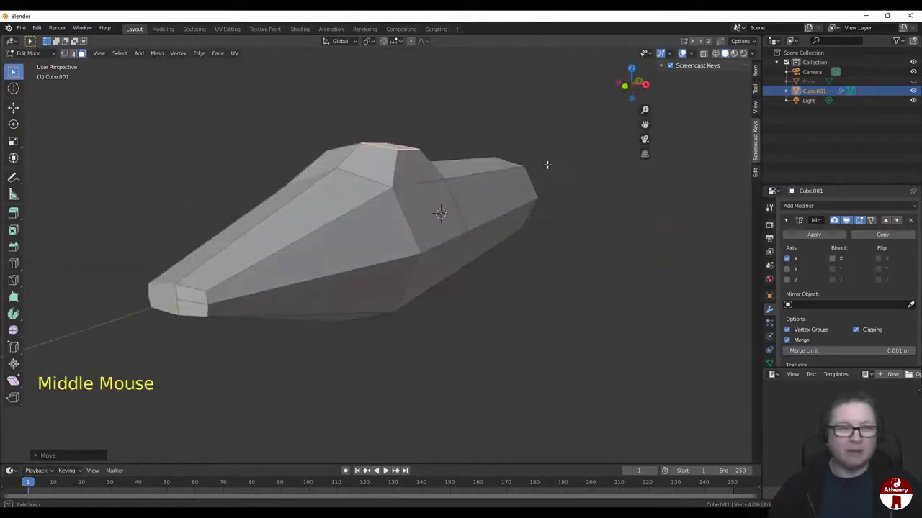
{"action": "middle_click_drag", "start_coordinate": [348, 194], "coordinate": [475, 215]}
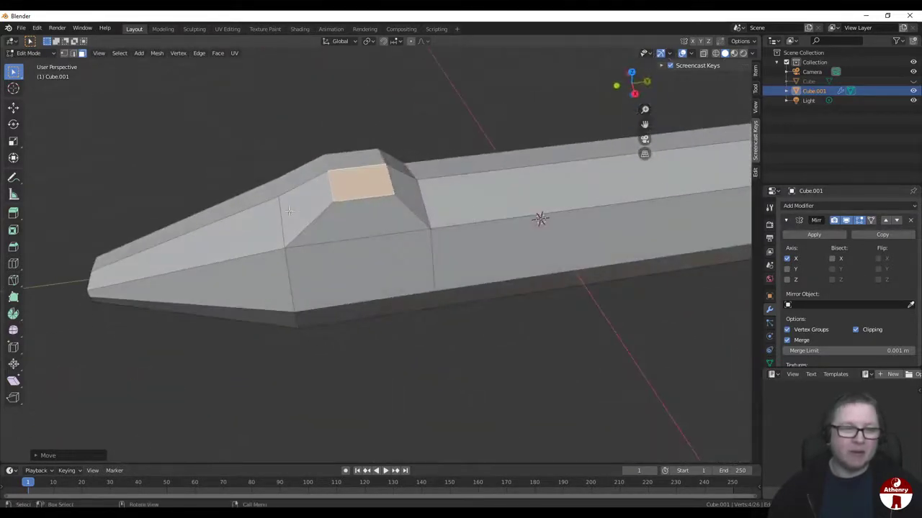
{"action": "middle_click_drag", "start_coordinate": [288, 210], "coordinate": [364, 233]}
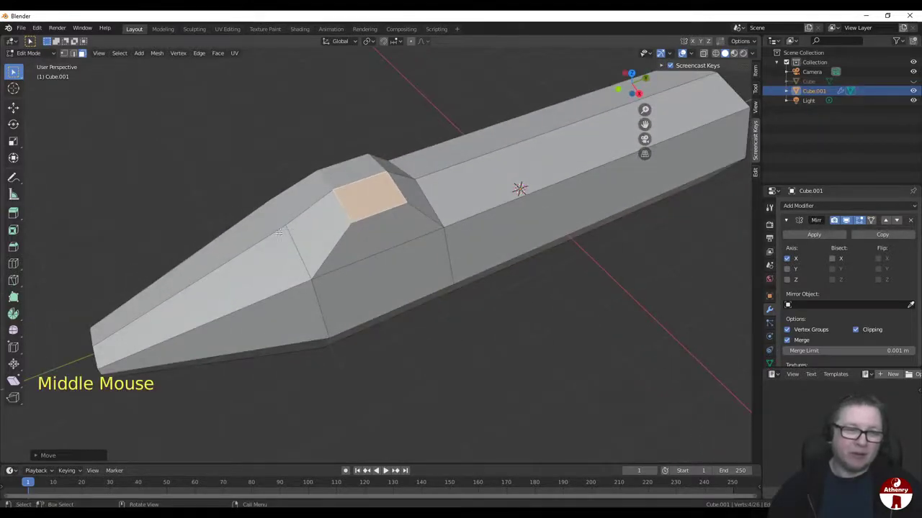
{"action": "middle_click_drag", "start_coordinate": [340, 215], "coordinate": [301, 219]}
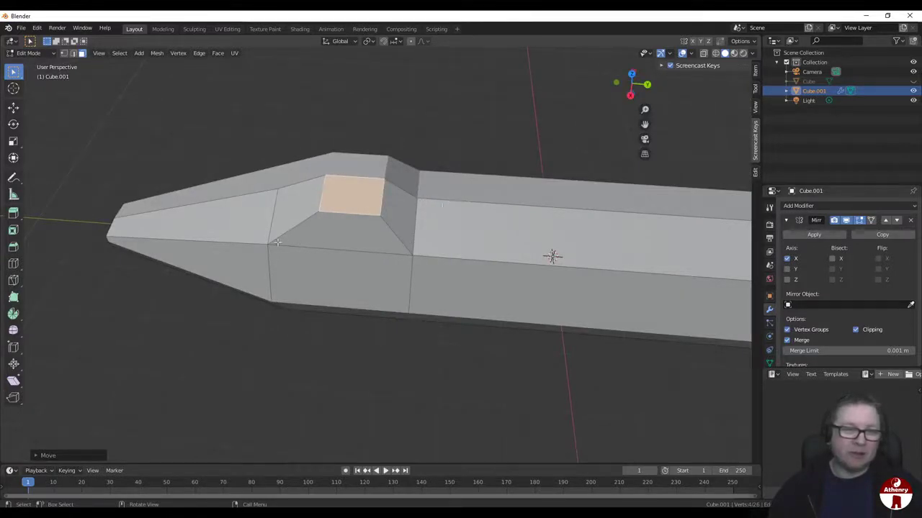
{"action": "middle_click_drag", "start_coordinate": [276, 209], "coordinate": [63, 80]}
{"action": "left_click", "coordinate": [63, 53]}
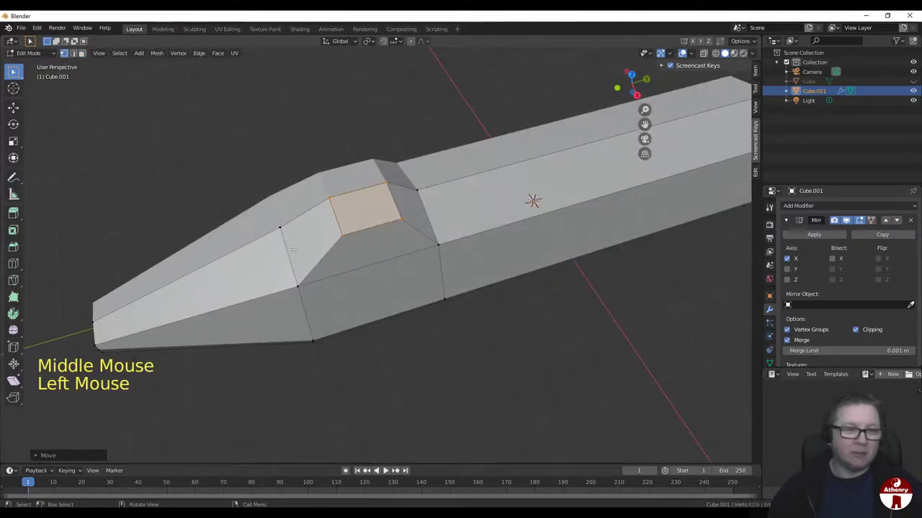
{"action": "left_click", "coordinate": [281, 228]}
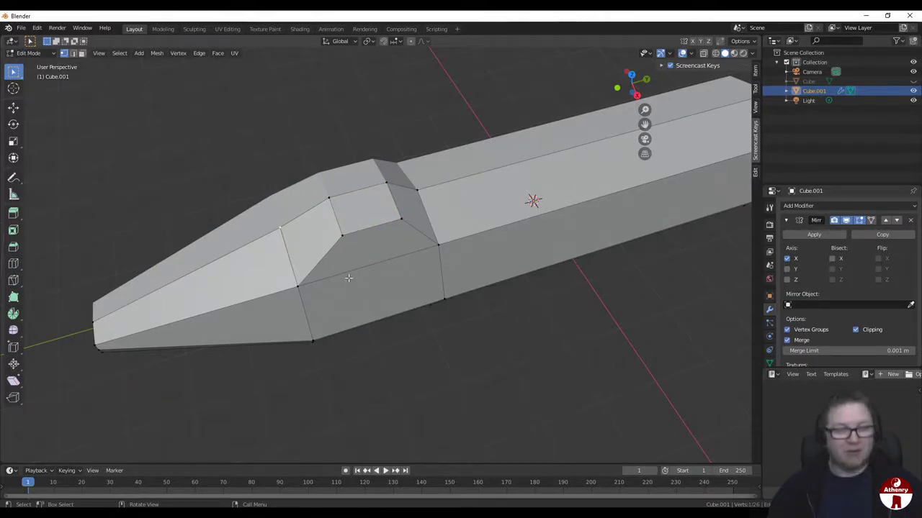
{"action": "key", "text": "g"}
{"action": "key", "text": "g"}
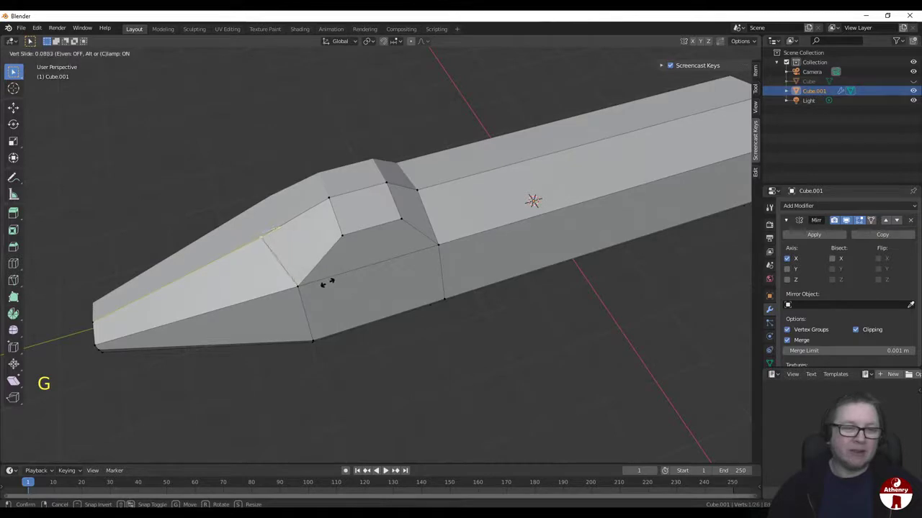
{"action": "left_click", "coordinate": [322, 284]}
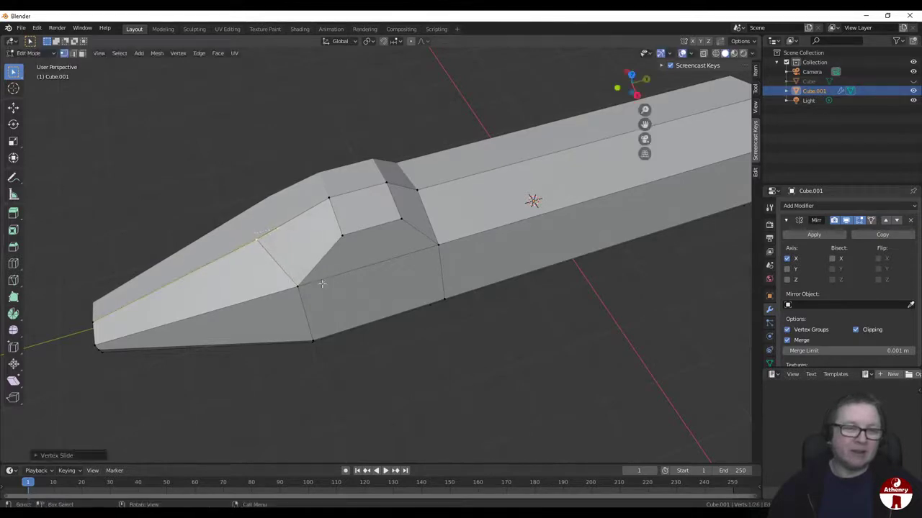
Step: Slide the centre-line vertex at the raised block's rear base along its edge toward the body's rear end
{"action": "middle_click_drag", "start_coordinate": [321, 284], "coordinate": [319, 225]}
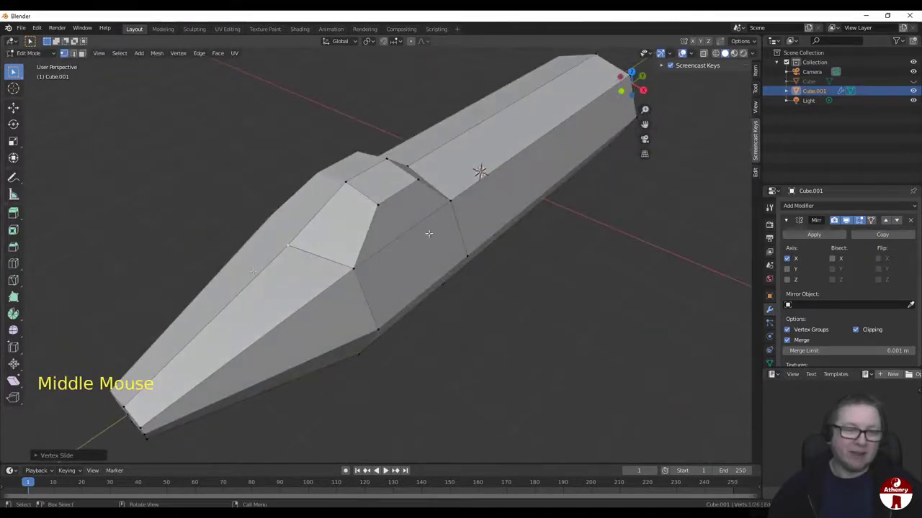
{"action": "middle_click_drag", "start_coordinate": [428, 233], "coordinate": [426, 226]}
{"action": "left_click", "coordinate": [425, 226]}
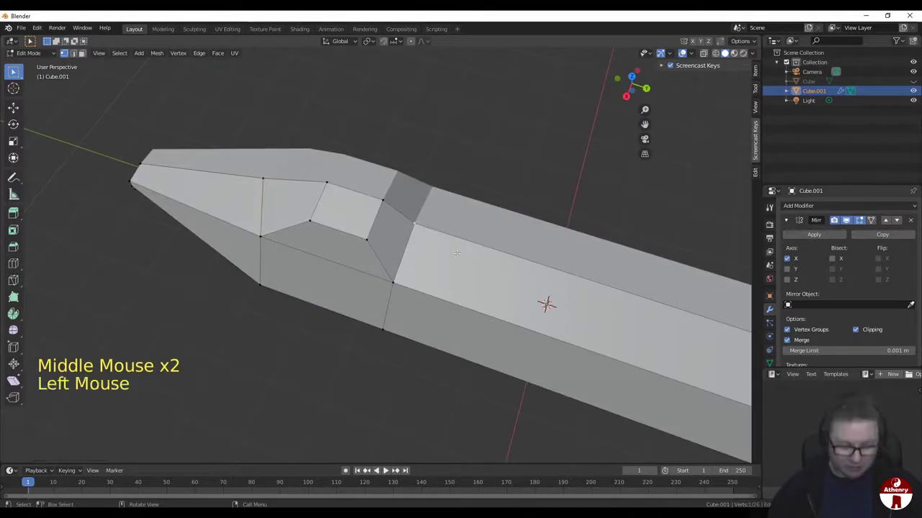
{"action": "key", "text": "g"}
{"action": "key", "text": "g"}
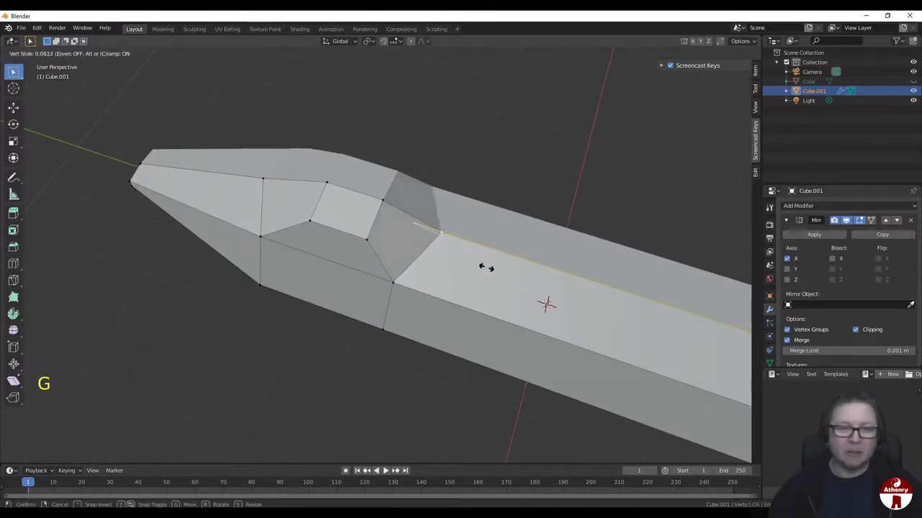
{"action": "left_click", "coordinate": [486, 267]}
Step: Add a crosswise loop cut around the straight body behind the raised block and slide it toward the rear end
{"action": "middle_click_drag", "start_coordinate": [486, 267], "coordinate": [537, 211]}
{"action": "scroll", "coordinate": [586, 238], "scroll_direction": "down", "scroll_amount": 2, "text": "shift"}
{"action": "scroll", "coordinate": [585, 237], "scroll_direction": "down", "scroll_amount": 2}
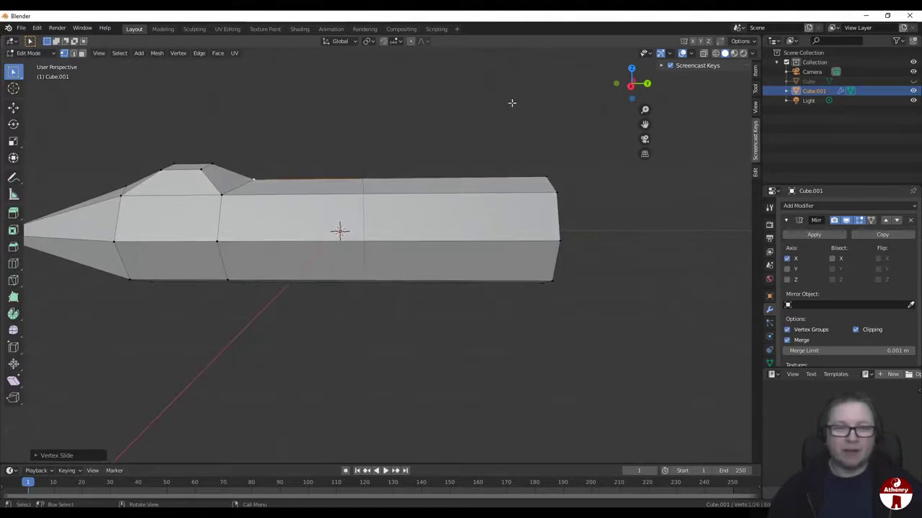
{"action": "middle_click_drag", "start_coordinate": [512, 102], "coordinate": [395, 300]}
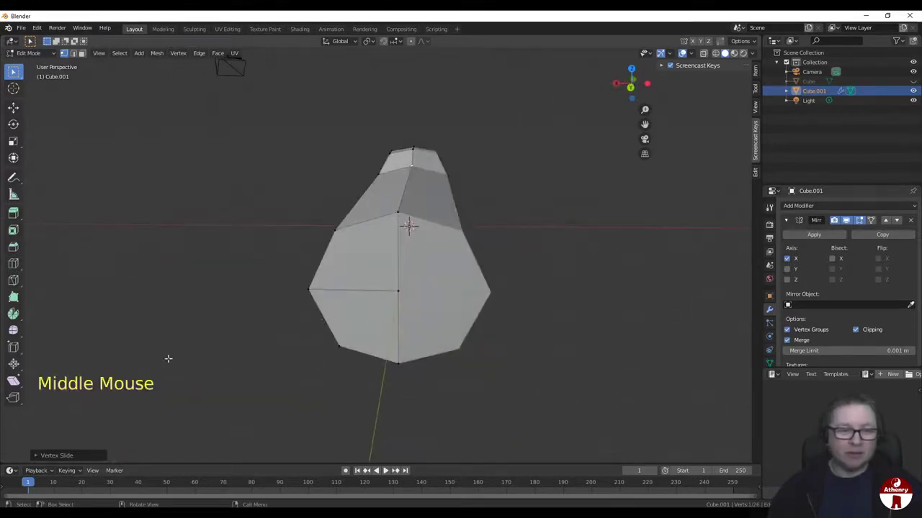
{"action": "middle_click_drag", "start_coordinate": [580, 394], "coordinate": [448, 316]}
{"action": "middle_click_drag", "start_coordinate": [576, 364], "coordinate": [502, 214]}
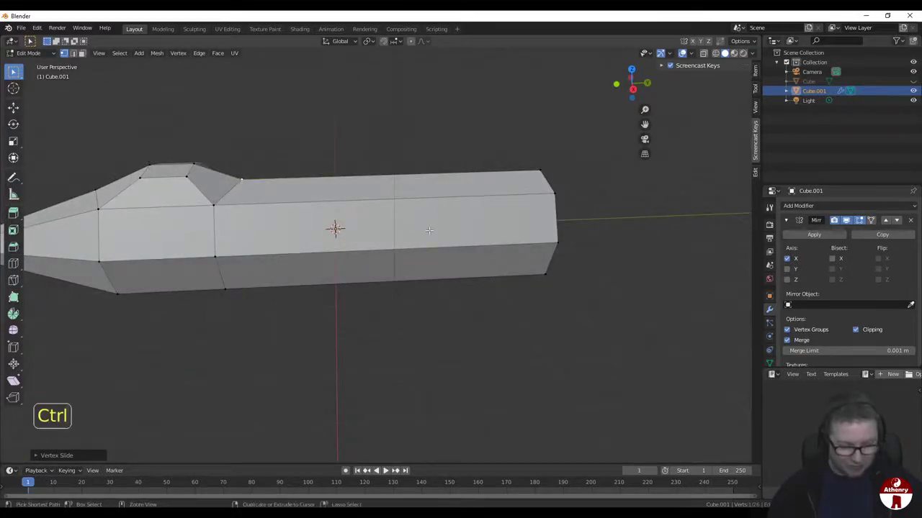
{"action": "key", "text": "ctrl+r"}
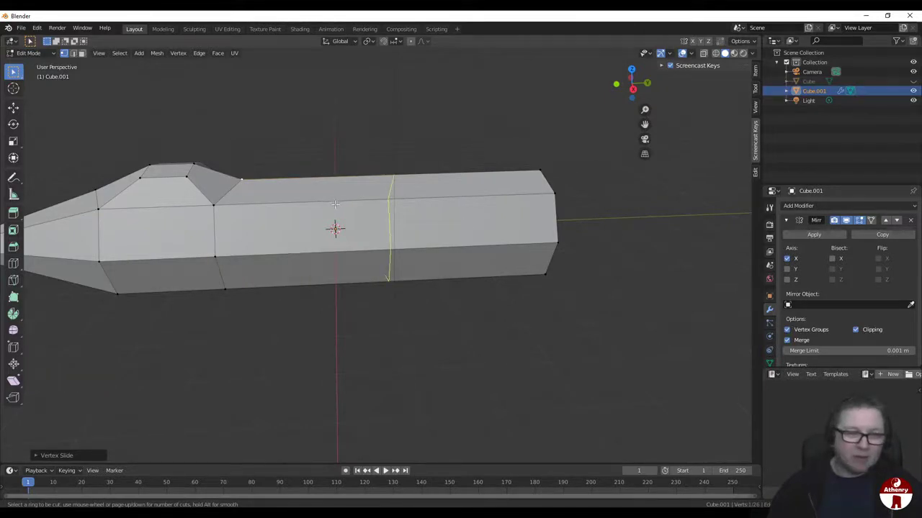
{"action": "middle_click_drag", "start_coordinate": [361, 206], "coordinate": [422, 234]}
{"action": "key", "text": "ctrl+r"}
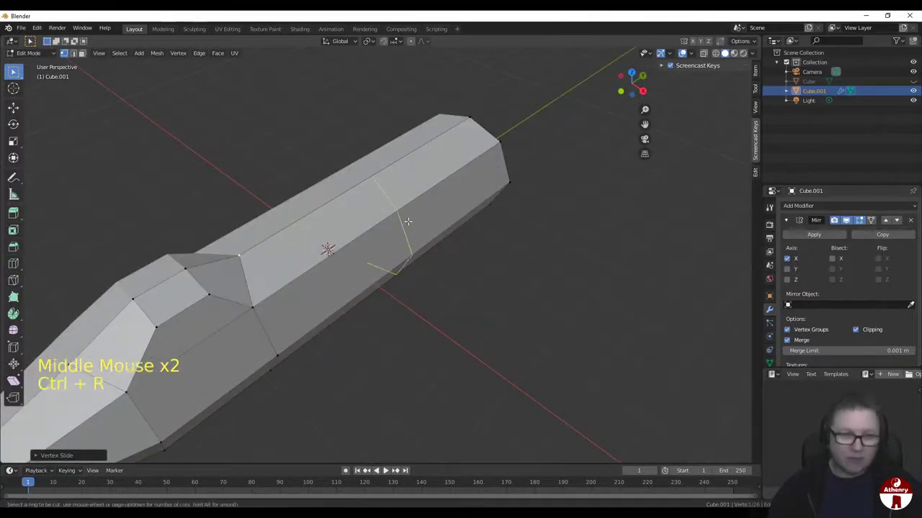
{"action": "left_click", "coordinate": [406, 221]}
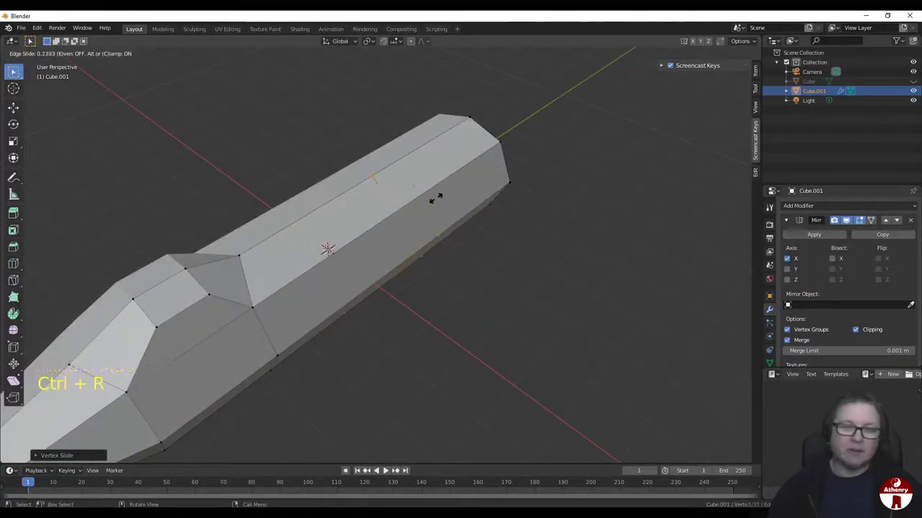
{"action": "middle_click_drag", "start_coordinate": [445, 188], "coordinate": [436, 228]}
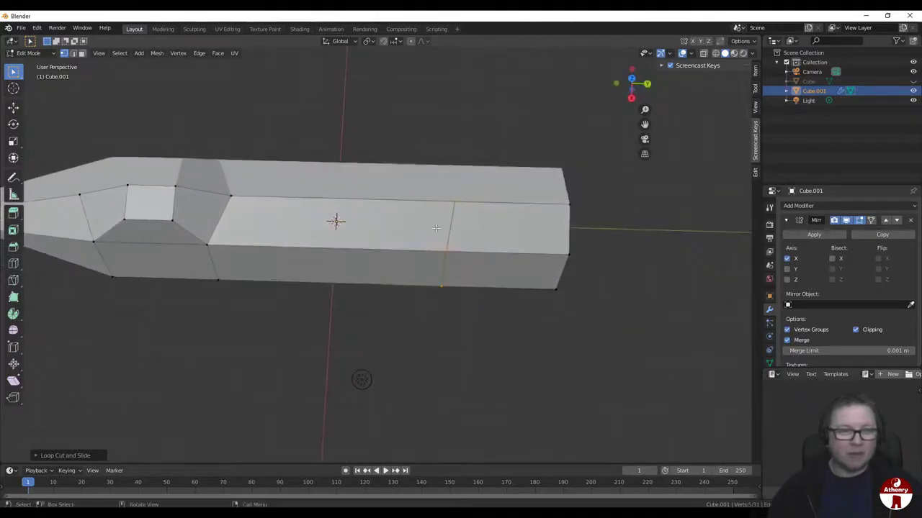
Step: In the right orthographic view, slide the rear loop cut's upper centre-line vertex toward the nose to line up with the rest of the loop
{"action": "scroll", "coordinate": [436, 229], "scroll_direction": "up", "scroll_amount": 2}
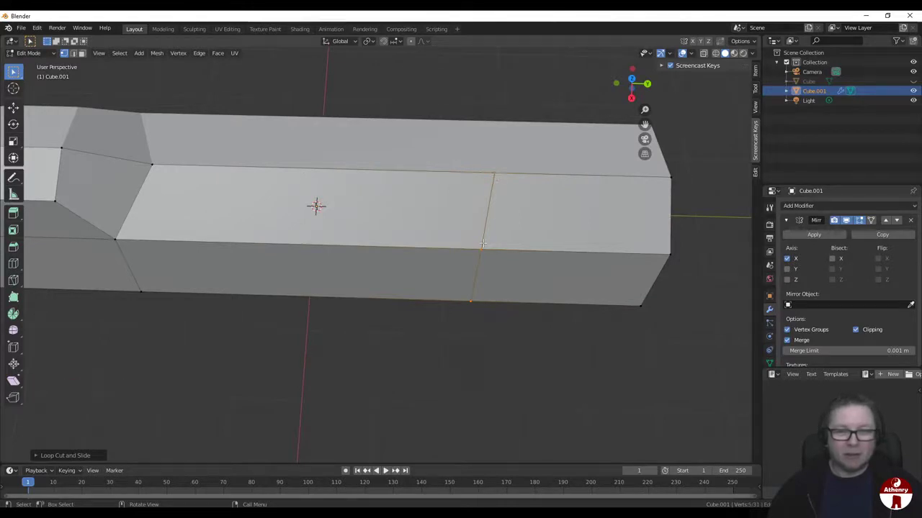
{"action": "middle_click_drag", "start_coordinate": [481, 247], "coordinate": [502, 214]}
{"action": "middle_click_drag", "start_coordinate": [494, 235], "coordinate": [547, 216]}
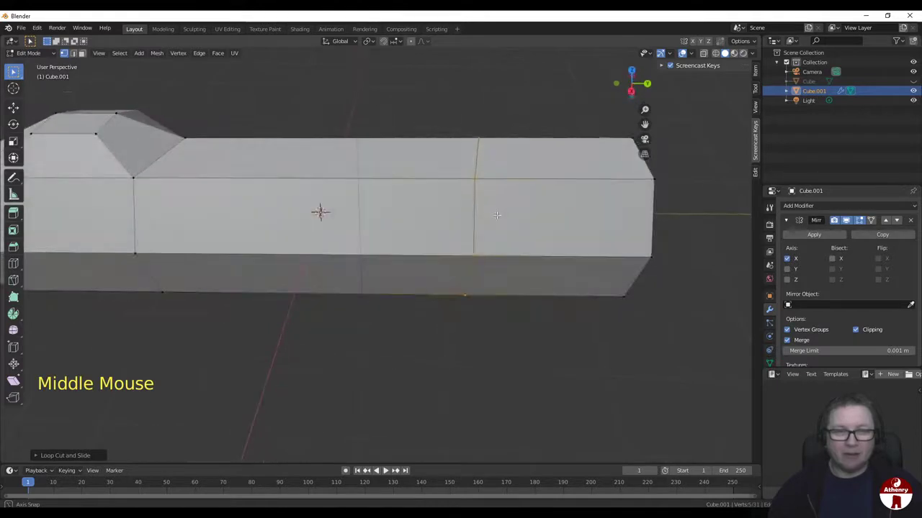
{"action": "left_click", "coordinate": [631, 91]}
{"action": "scroll", "coordinate": [539, 154], "scroll_direction": "up", "scroll_amount": 1}
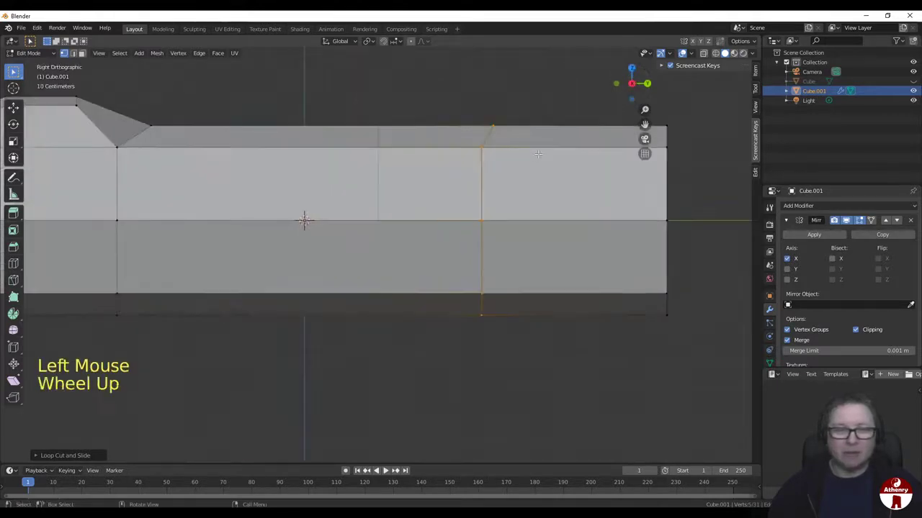
{"action": "scroll", "coordinate": [489, 135], "scroll_direction": "down", "scroll_amount": 1}
{"action": "left_click", "coordinate": [479, 145]}
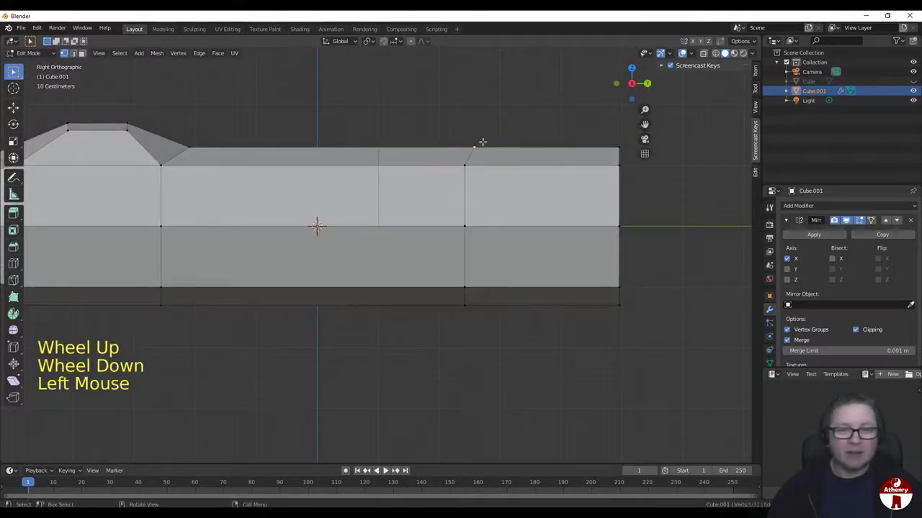
{"action": "key", "text": "g"}
{"action": "key", "text": "g"}
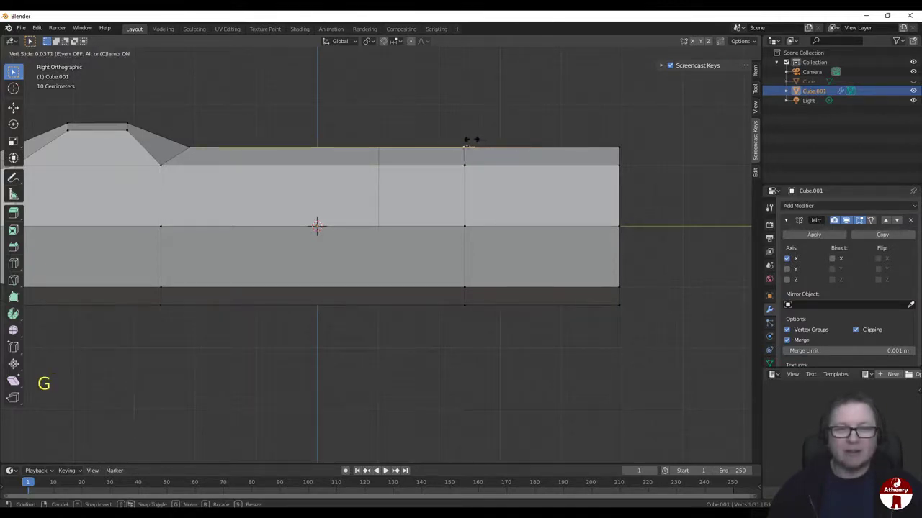
{"action": "left_click", "coordinate": [460, 145]}
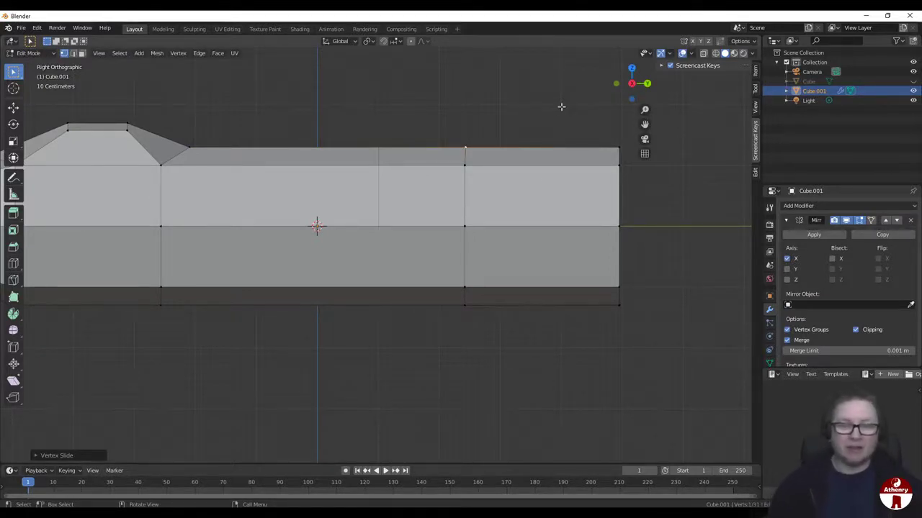
Step: Select the upper face between the rear loop cut and the rear end and extrude it about 0.08 m along its normal
{"action": "middle_click_drag", "start_coordinate": [563, 110], "coordinate": [455, 267]}
{"action": "scroll", "coordinate": [497, 213], "scroll_direction": "down", "scroll_amount": 3}
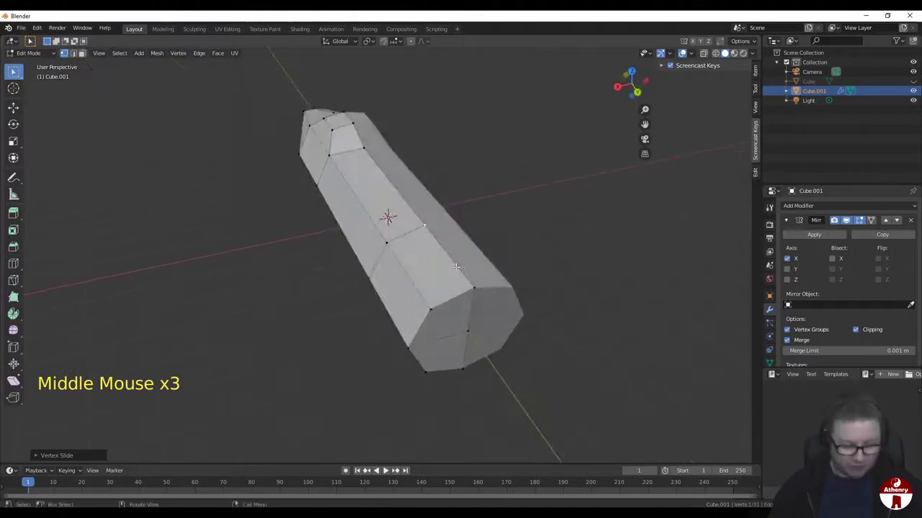
{"action": "left_click", "coordinate": [83, 54]}
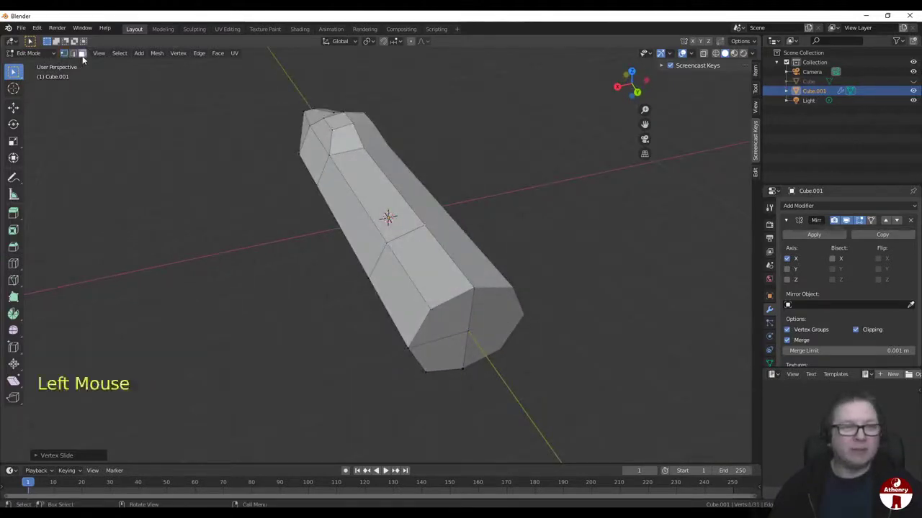
{"action": "left_click", "coordinate": [437, 268]}
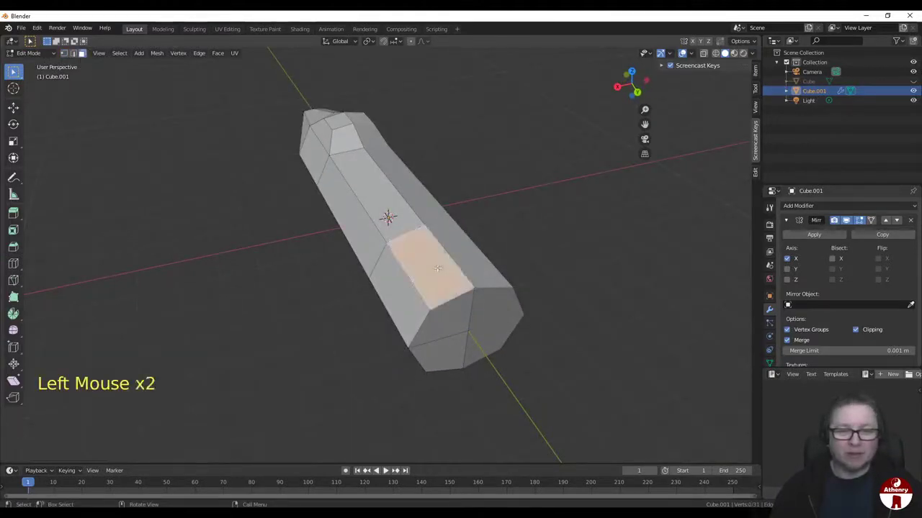
{"action": "middle_click_drag", "start_coordinate": [437, 268], "coordinate": [446, 237]}
{"action": "scroll", "coordinate": [432, 248], "scroll_direction": "up", "scroll_amount": 2}
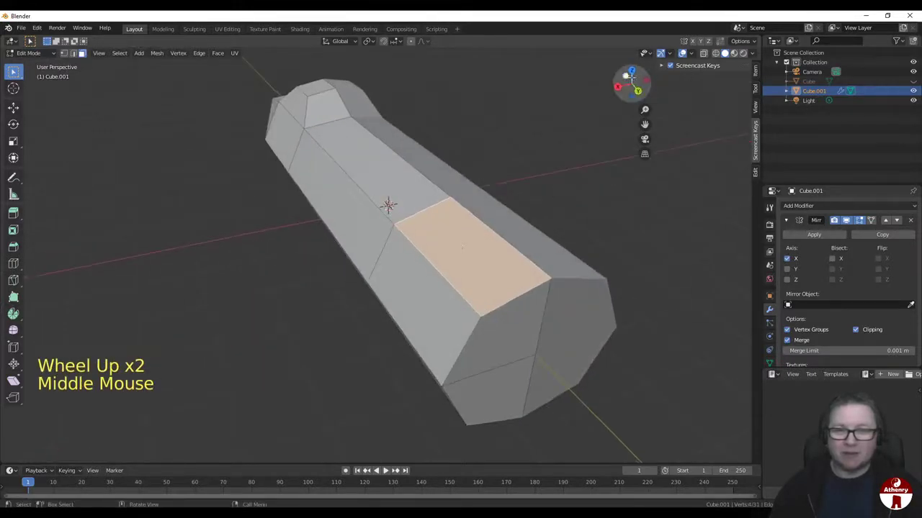
{"action": "left_click", "coordinate": [626, 77]}
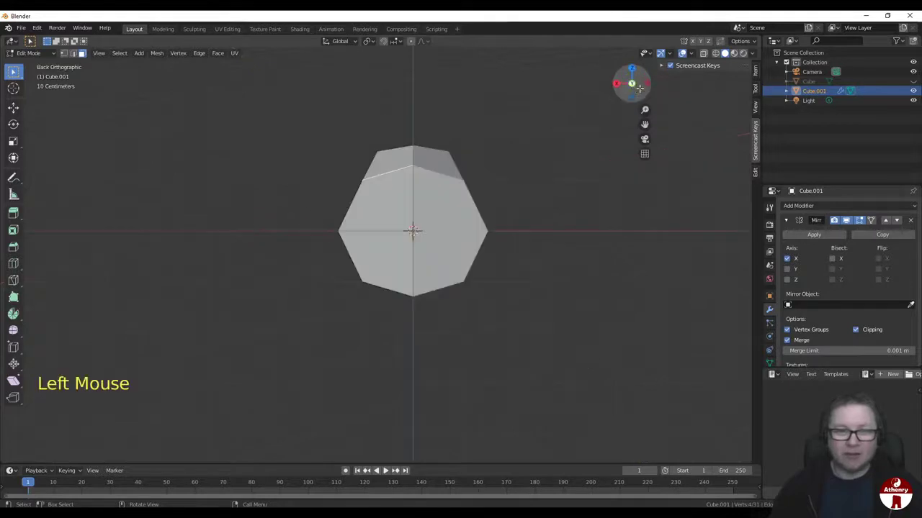
{"action": "key", "text": "e"}
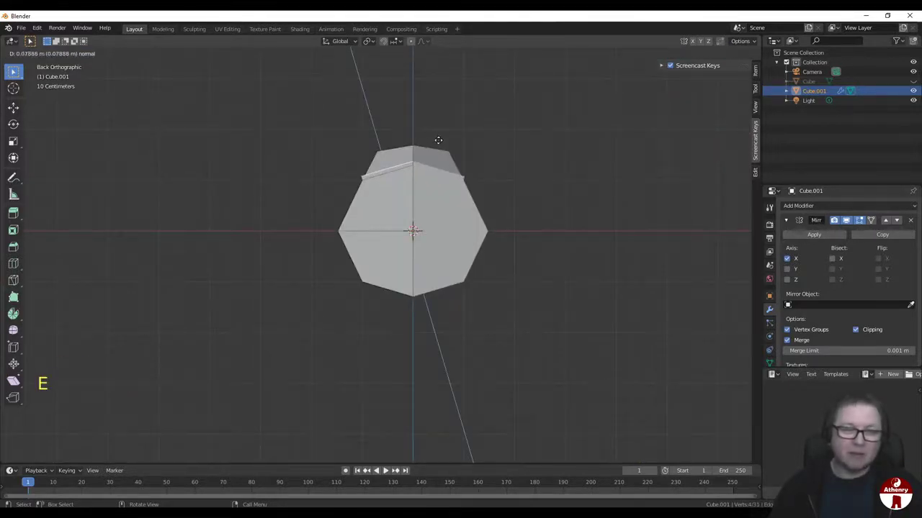
{"action": "left_click", "coordinate": [439, 139]}
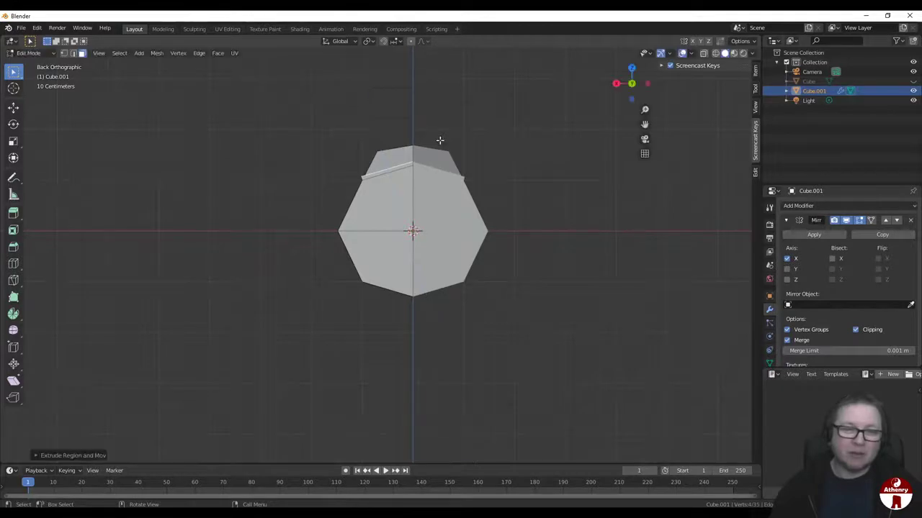
Step: Select the raised rear section's outer lengthwise top edge and slide it about 0.88 of the way toward the centre line
{"action": "middle_click_drag", "start_coordinate": [439, 140], "coordinate": [418, 188]}
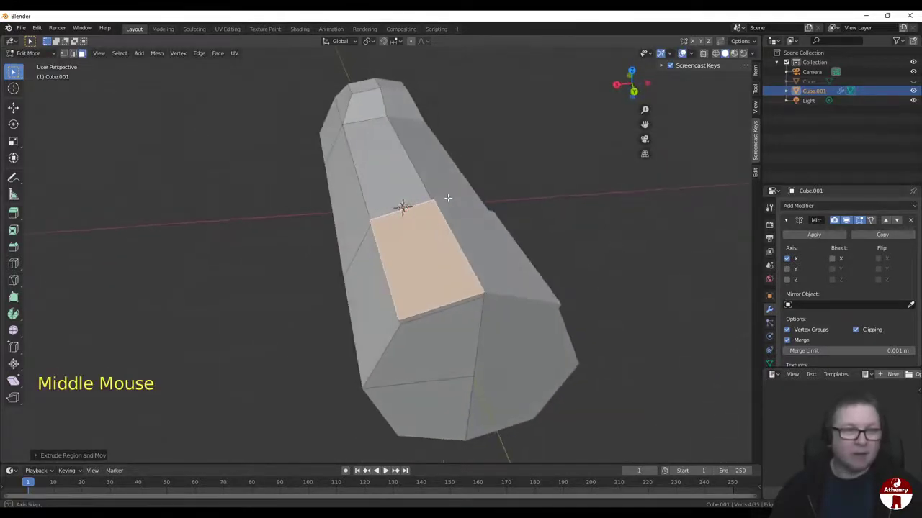
{"action": "left_click", "coordinate": [74, 54]}
{"action": "left_click", "coordinate": [73, 54]}
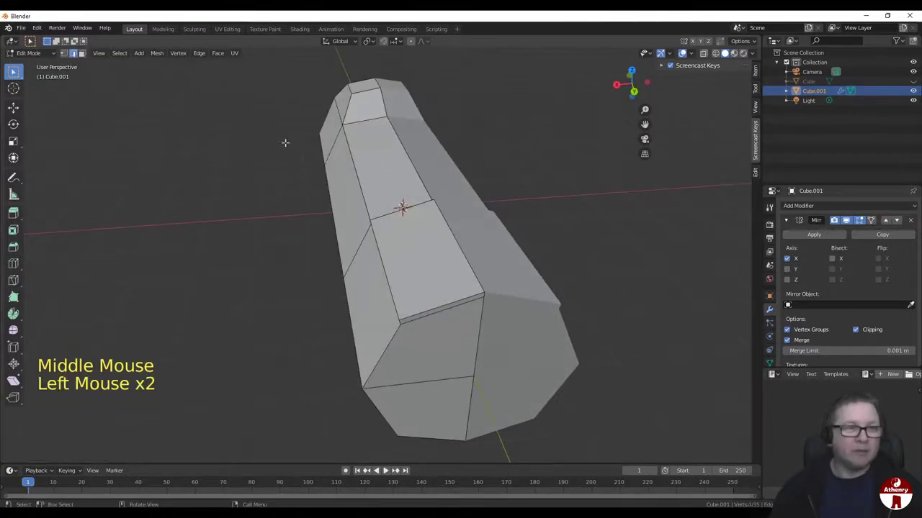
{"action": "middle_click_drag", "start_coordinate": [381, 247], "coordinate": [384, 227]}
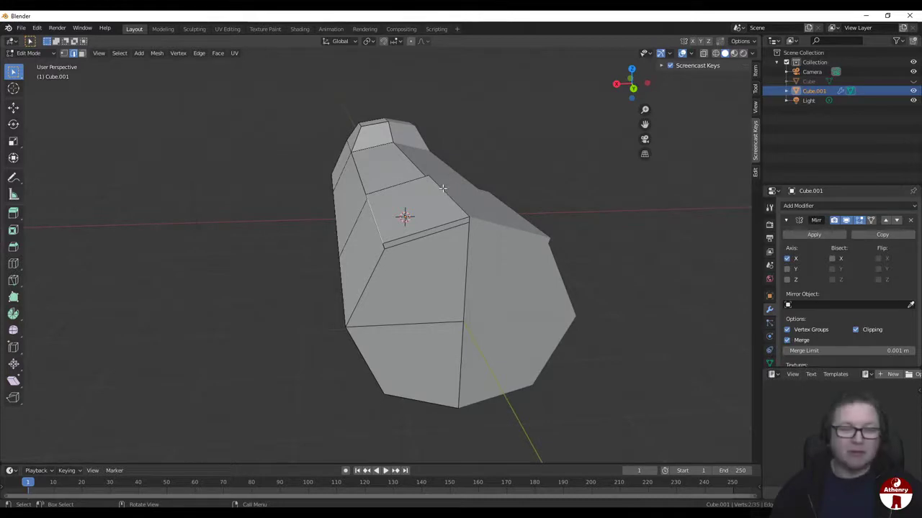
{"action": "key", "text": "g"}
{"action": "key", "text": "g"}
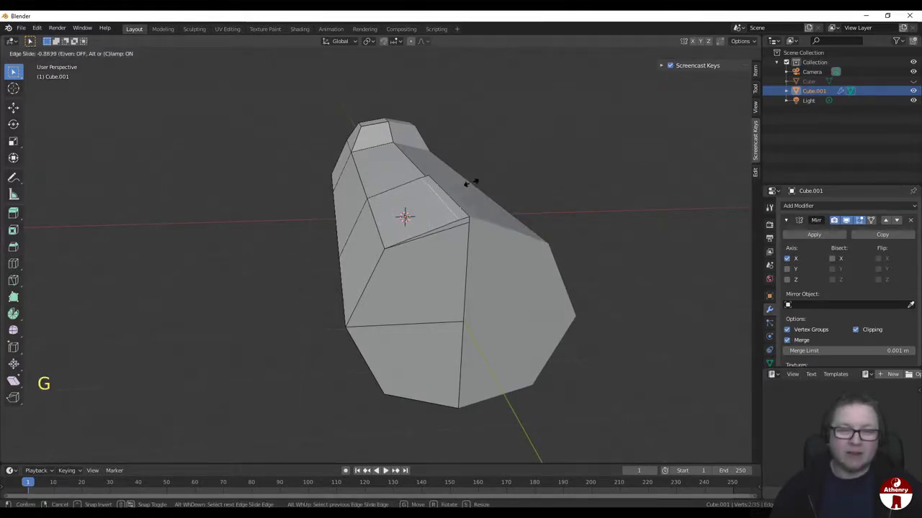
{"action": "left_click", "coordinate": [468, 182]}
{"action": "mouse_move", "coordinate": [468, 182]}
{"action": "middle_mouse_down"}
{"action": "mouse_move", "coordinate": [432, 202]}
{"action": "mouse_move", "coordinate": [195, 77]}
{"action": "mouse_move", "coordinate": [465, 190]}
{"action": "middle_mouse_up"}
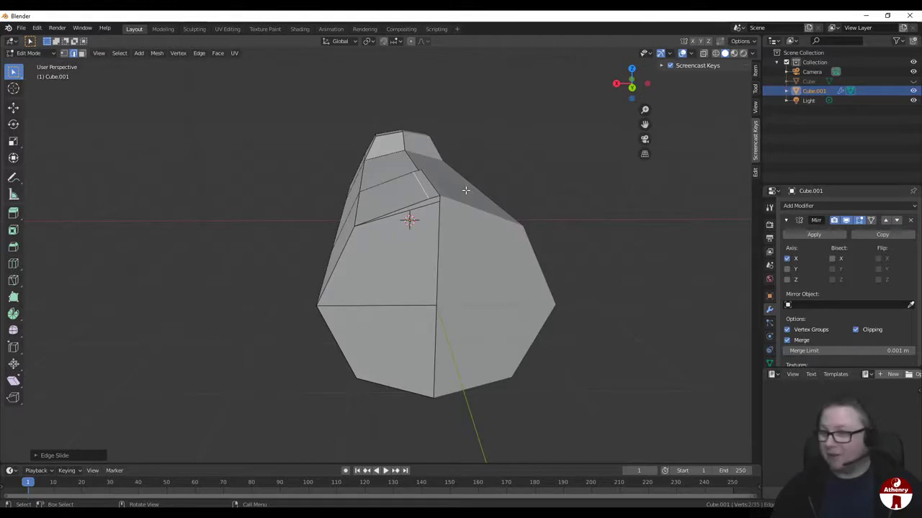
{"action": "scroll", "coordinate": [465, 190], "scroll_direction": "up", "scroll_amount": 1}
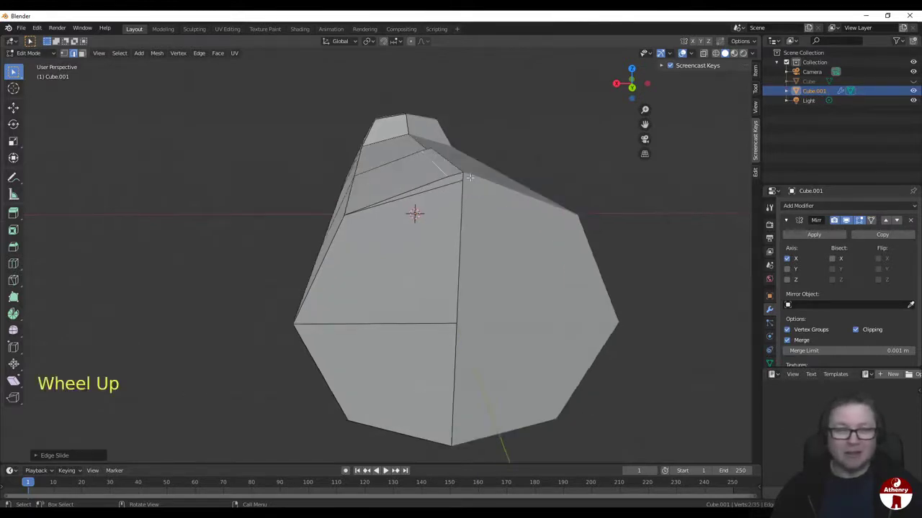
{"action": "middle_click_drag", "start_coordinate": [438, 190], "coordinate": [443, 239]}
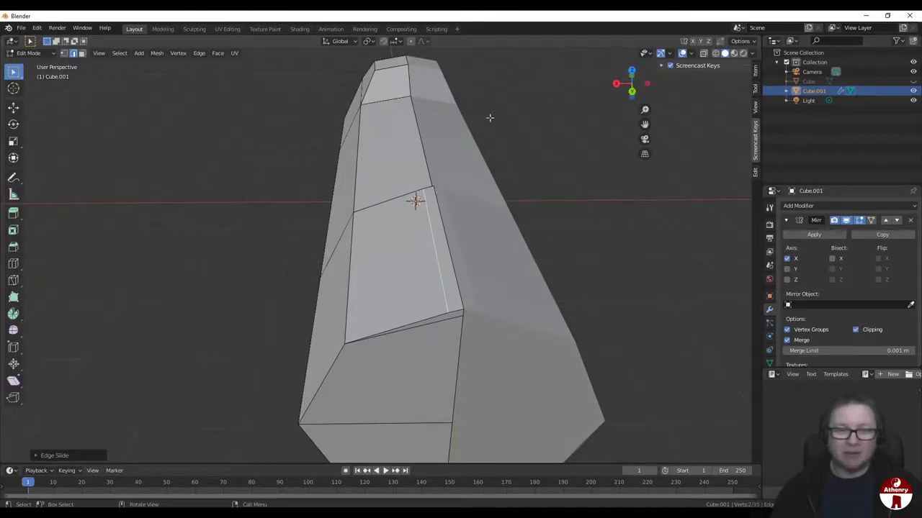
Step: In the back orthographic view, move the slid edge up about 0.03 m along global Z to level it with the centre ridge
{"action": "left_click", "coordinate": [632, 88]}
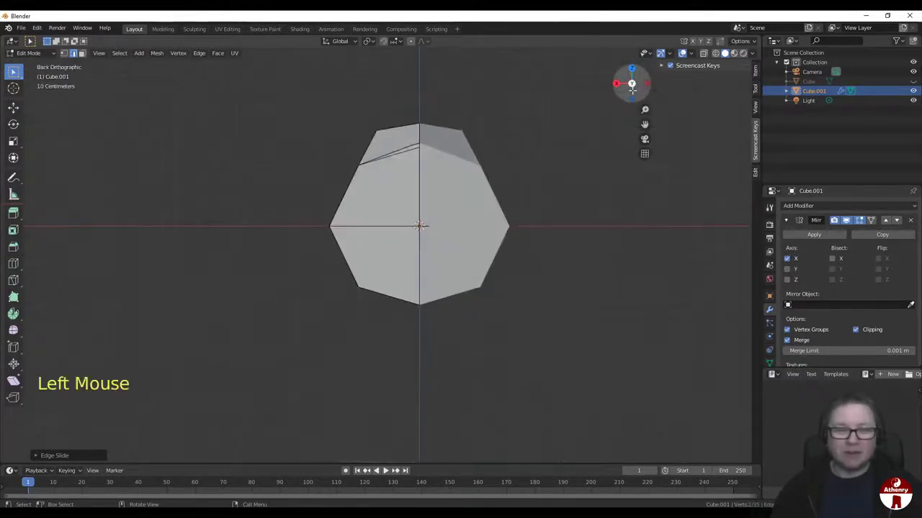
{"action": "scroll", "coordinate": [456, 137], "scroll_direction": "up", "scroll_amount": 2}
{"action": "middle_click_drag", "start_coordinate": [456, 137], "coordinate": [457, 262], "text": "shift"}
{"action": "scroll", "coordinate": [456, 262], "scroll_direction": "up", "scroll_amount": 3}
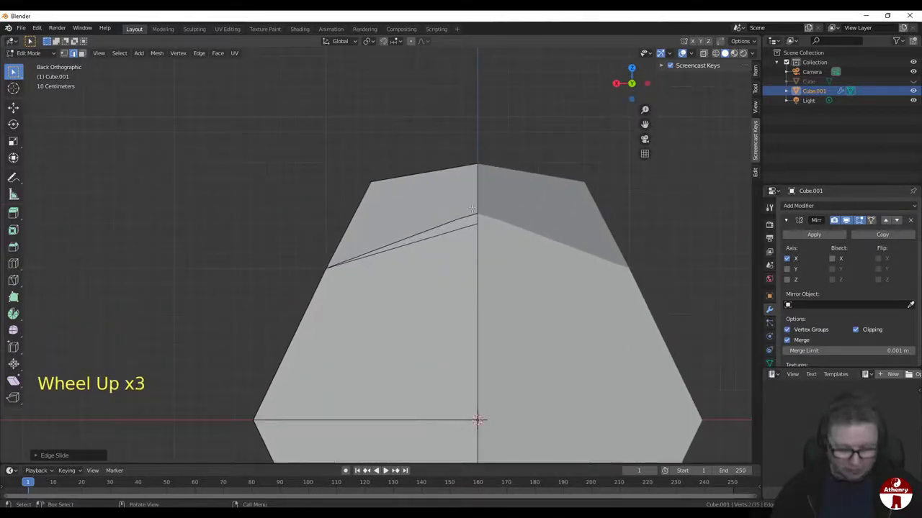
{"action": "key", "text": "g"}
{"action": "key", "text": "z"}
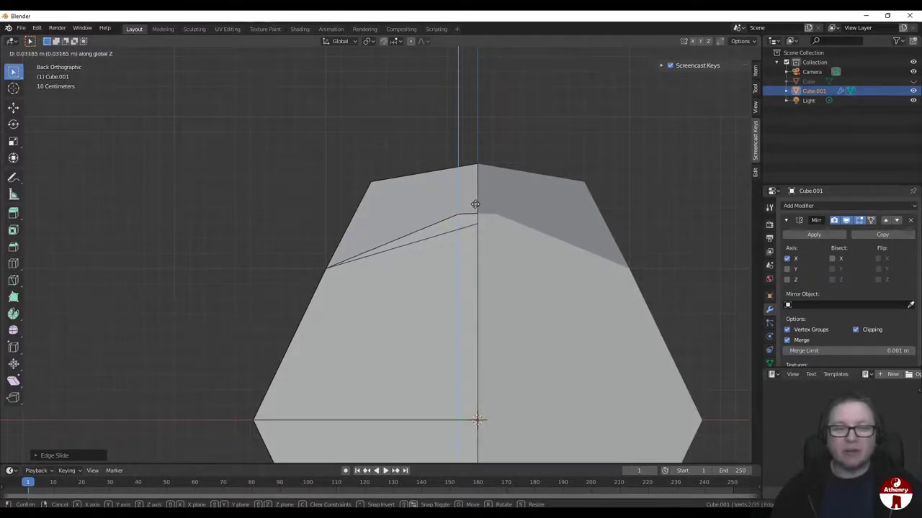
{"action": "left_click", "coordinate": [475, 204]}
Step: Select the narrow face along the centre line of the raised rear section and extrude it up about 1.28 m as a vertical fin
{"action": "middle_click_drag", "start_coordinate": [475, 205], "coordinate": [406, 274]}
{"action": "scroll", "coordinate": [496, 252], "scroll_direction": "down", "scroll_amount": 2}
{"action": "scroll", "coordinate": [434, 286], "scroll_direction": "down", "scroll_amount": 4}
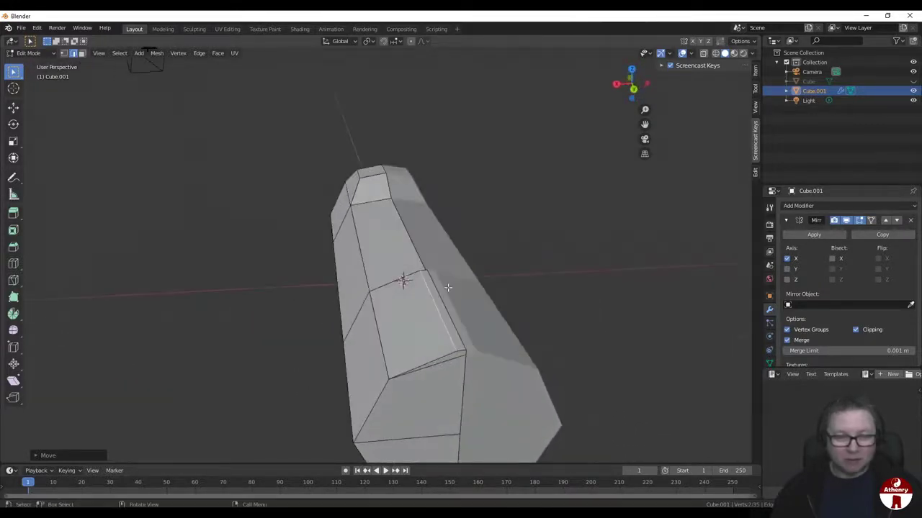
{"action": "key", "text": "3"}
{"action": "left_click", "coordinate": [438, 306]}
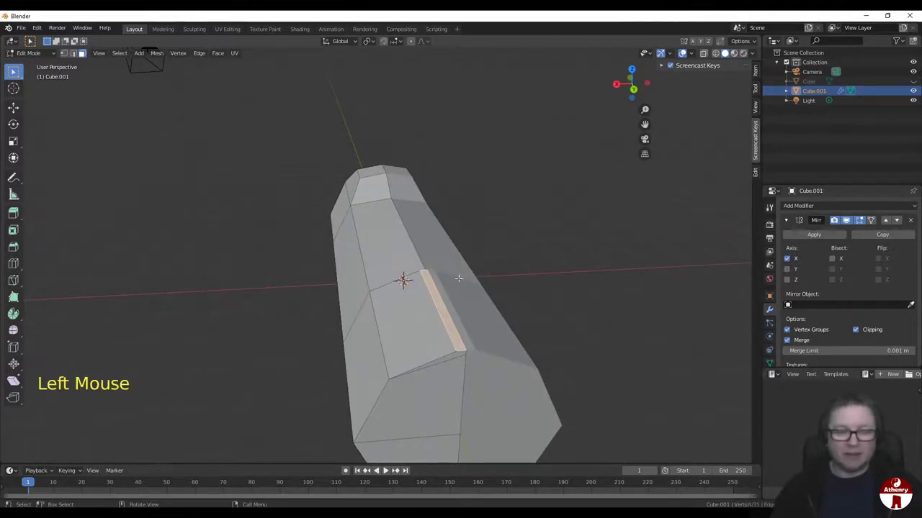
{"action": "scroll", "coordinate": [461, 277], "scroll_direction": "down", "scroll_amount": 1}
{"action": "key", "text": "e"}
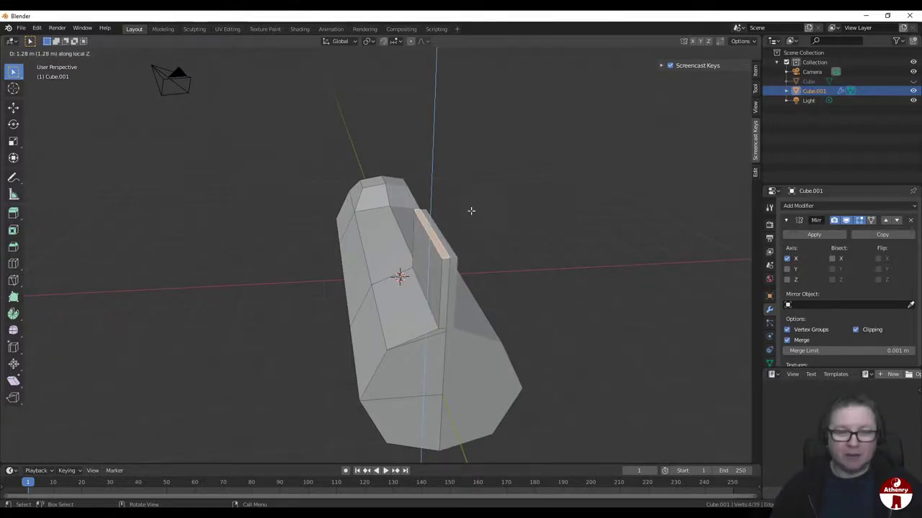
{"action": "left_click", "coordinate": [471, 211]}
{"action": "middle_click_drag", "start_coordinate": [471, 211], "coordinate": [524, 193]}
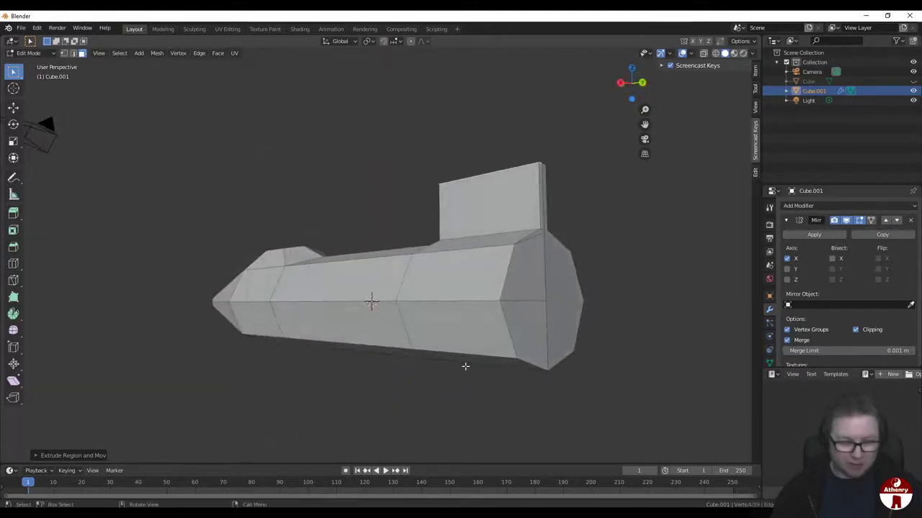
Step: Select the lower side face between the rear loop cut and the rear end and extrude it outward about 0.03 m
{"action": "left_click", "coordinate": [451, 332]}
{"action": "middle_click_drag", "start_coordinate": [451, 332], "coordinate": [331, 351]}
{"action": "middle_click_drag", "start_coordinate": [400, 329], "coordinate": [415, 333]}
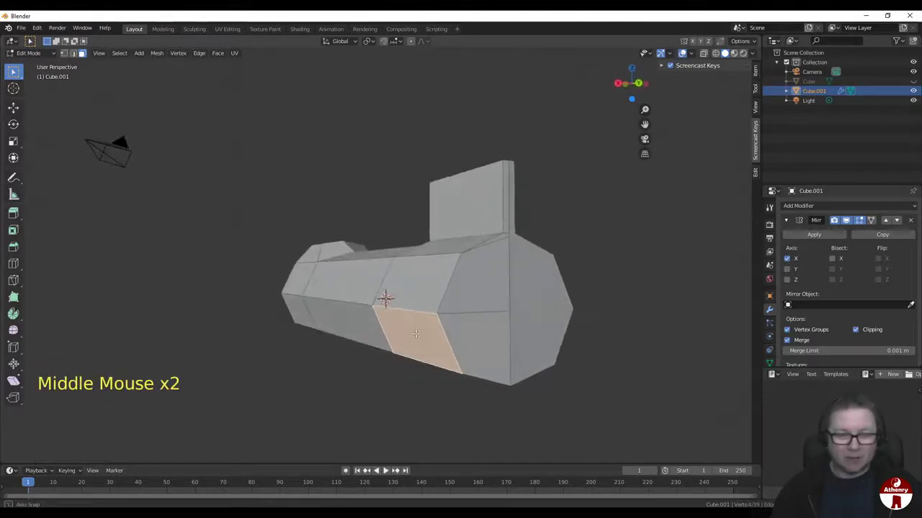
{"action": "left_click", "coordinate": [637, 83]}
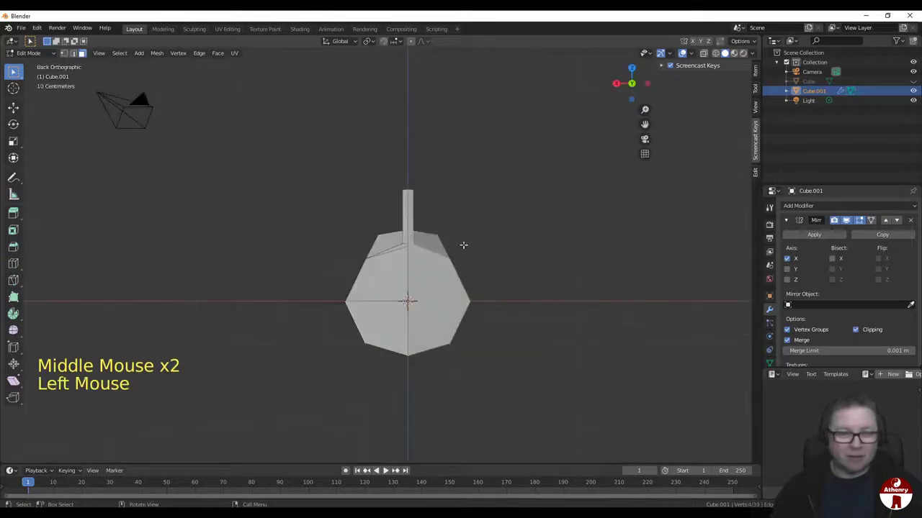
{"action": "key", "text": "e"}
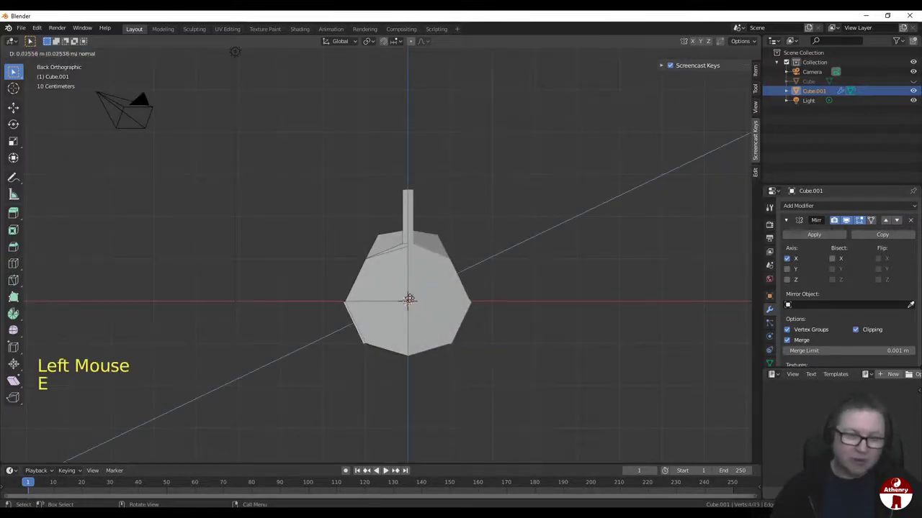
{"action": "left_click", "coordinate": [408, 299]}
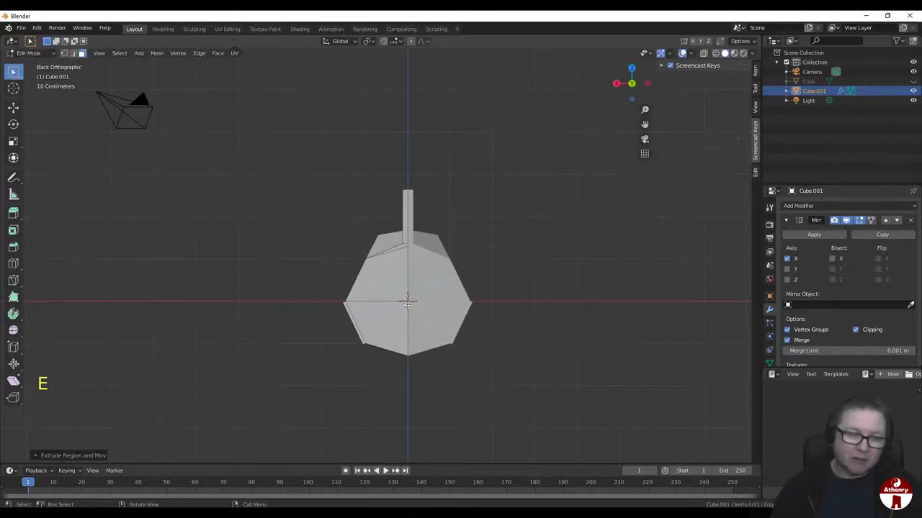
Step: Scale the extruded lower side face to about 0.12 on every axis except Y, narrowing it to a thin lengthwise strip
{"action": "scroll", "coordinate": [407, 309], "scroll_direction": "up", "scroll_amount": 1}
{"action": "middle_click_drag", "start_coordinate": [407, 310], "coordinate": [154, 89], "text": "shift"}
{"action": "scroll", "coordinate": [489, 266], "scroll_direction": "up", "scroll_amount": 2}
{"action": "scroll", "coordinate": [489, 266], "scroll_direction": "down", "scroll_amount": 5}
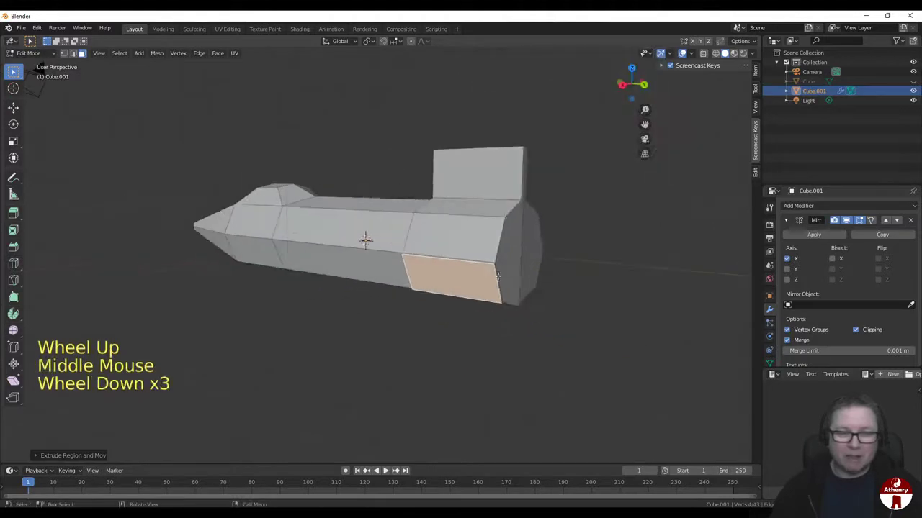
{"action": "middle_click_drag", "start_coordinate": [510, 280], "coordinate": [634, 297]}
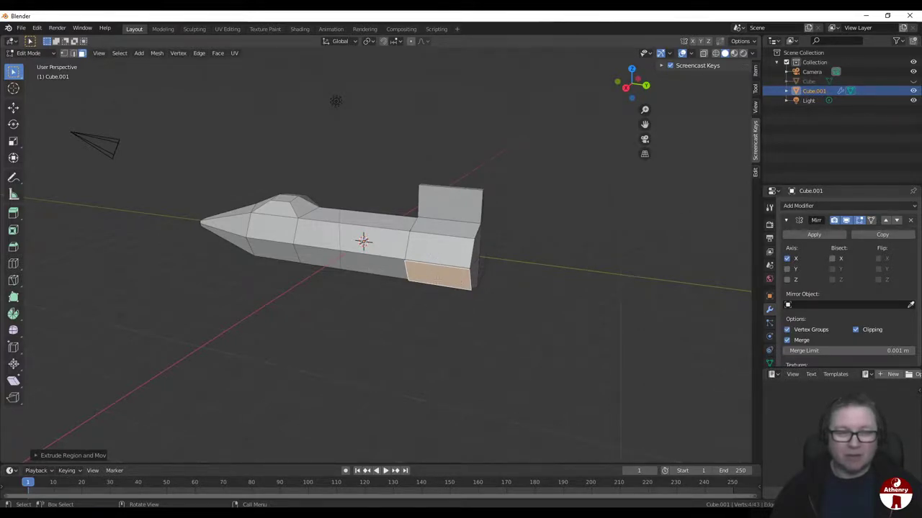
{"action": "scroll", "coordinate": [438, 280], "scroll_direction": "up", "scroll_amount": 2}
{"action": "scroll", "coordinate": [460, 283], "scroll_direction": "down", "scroll_amount": 1}
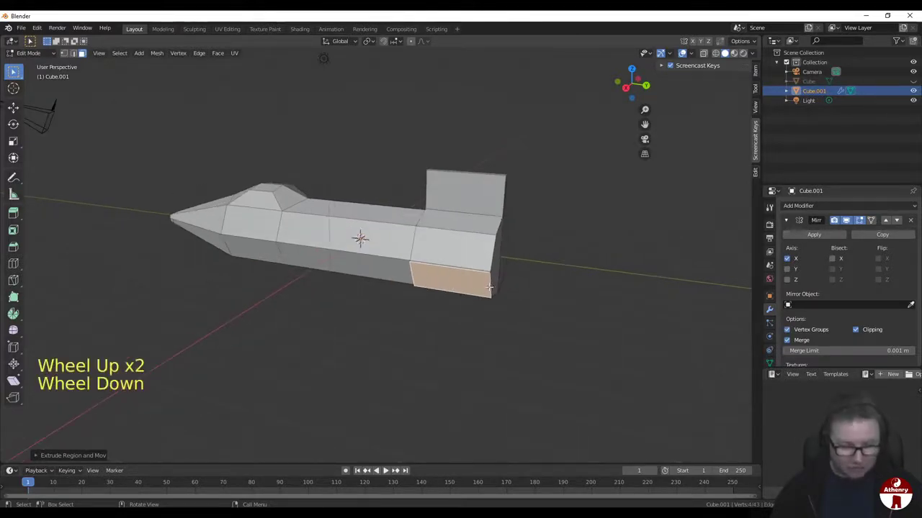
{"action": "key", "text": "s"}
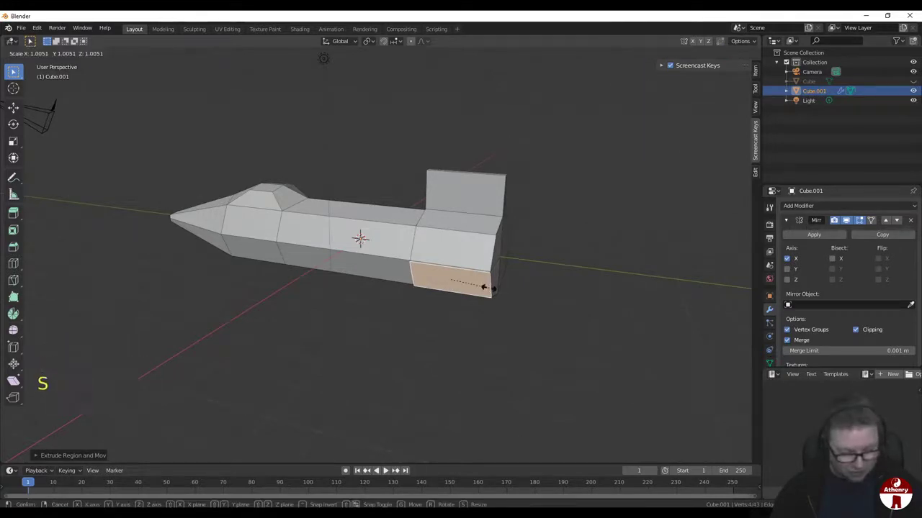
{"action": "key", "text": "shift+y"}
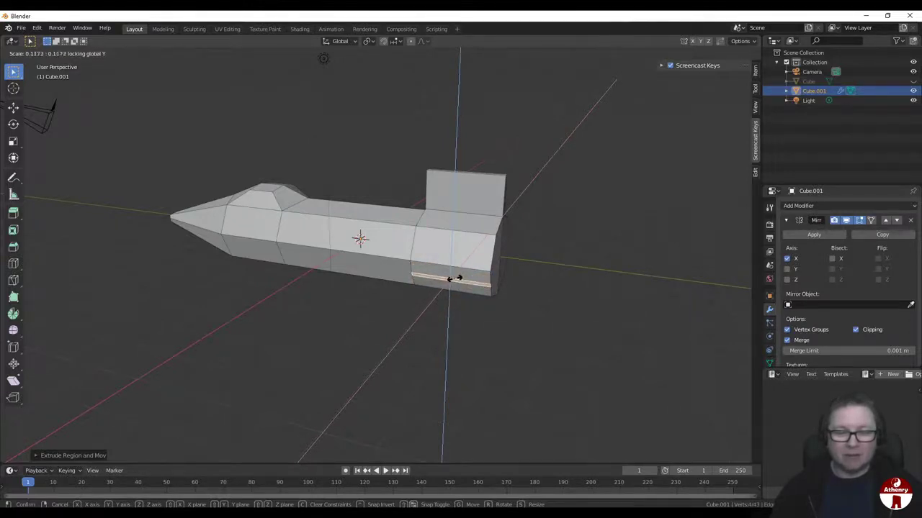
{"action": "left_click", "coordinate": [451, 279]}
Step: Extrude the thin strip outward along its normal to form the mirrored side fins
{"action": "scroll", "coordinate": [497, 302], "scroll_direction": "up", "scroll_amount": 2}
{"action": "middle_click_drag", "start_coordinate": [498, 303], "coordinate": [548, 273]}
{"action": "scroll", "coordinate": [428, 288], "scroll_direction": "up", "scroll_amount": 1}
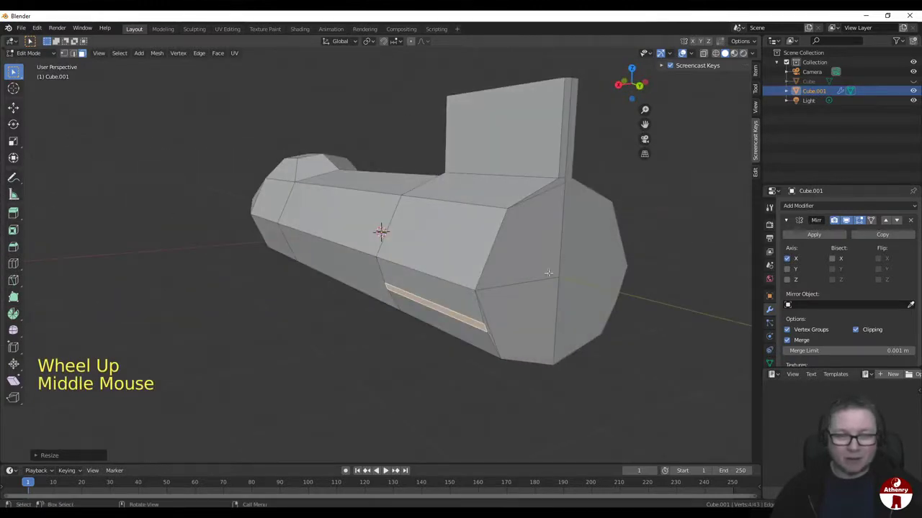
{"action": "key", "text": "e"}
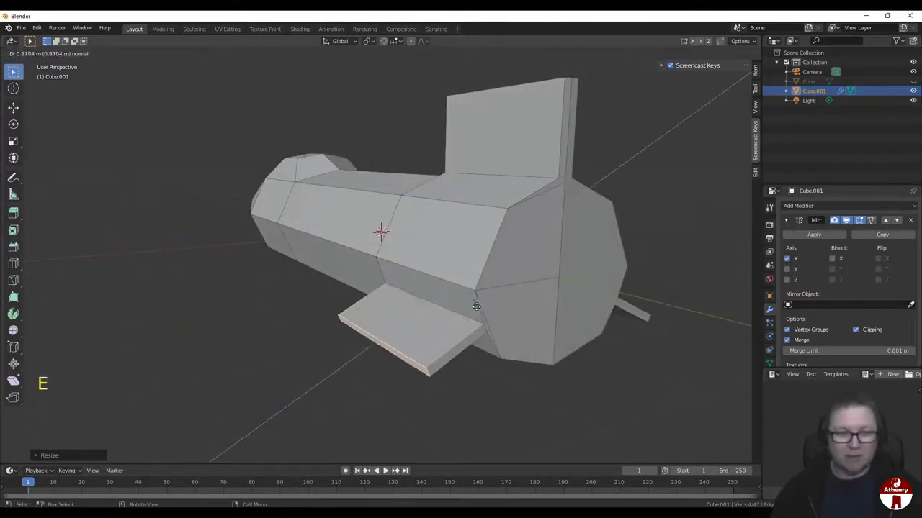
{"action": "left_click", "coordinate": [434, 319]}
Step: Add the vertical fin's top face to the side fin's end-face selection and move both about 0.87 m rearward along global Y
{"action": "middle_click_drag", "start_coordinate": [434, 319], "coordinate": [449, 255]}
{"action": "scroll", "coordinate": [489, 310], "scroll_direction": "down", "scroll_amount": 2}
{"action": "left_click", "coordinate": [452, 255], "text": "shift"}
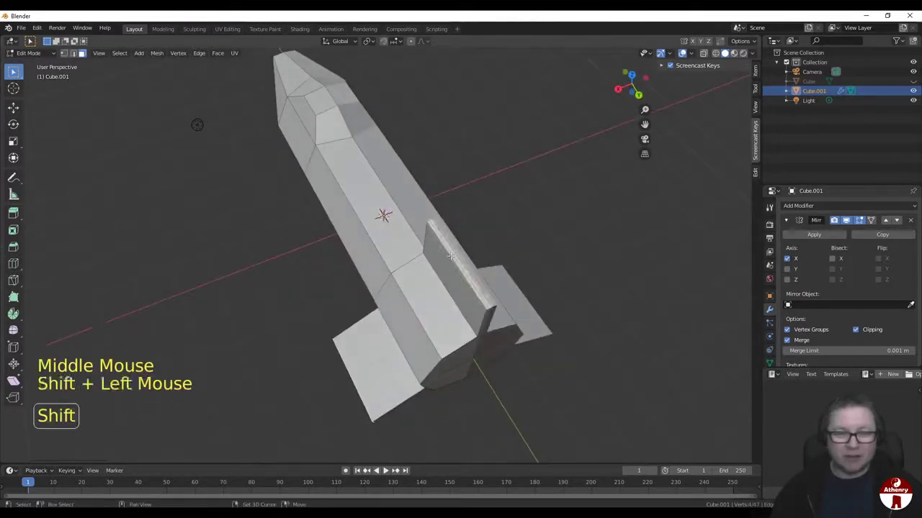
{"action": "middle_click_drag", "start_coordinate": [516, 276], "coordinate": [614, 276]}
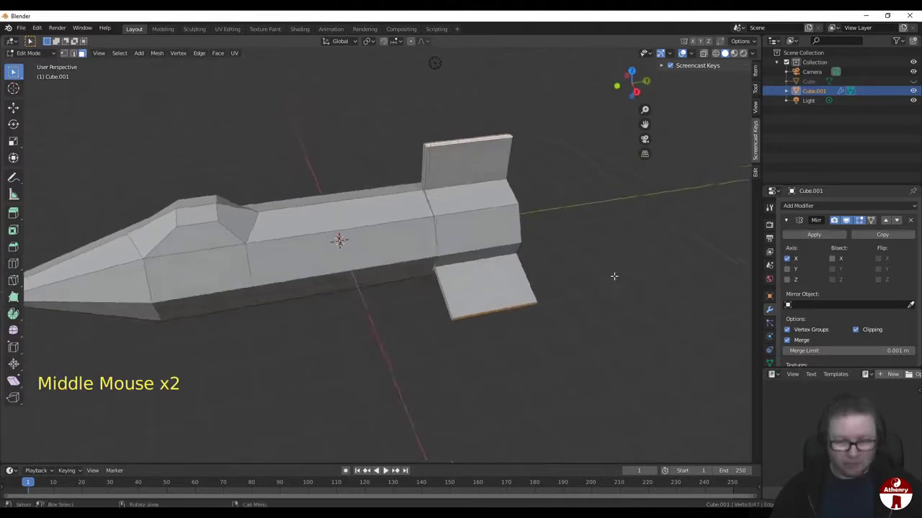
{"action": "key", "text": "g"}
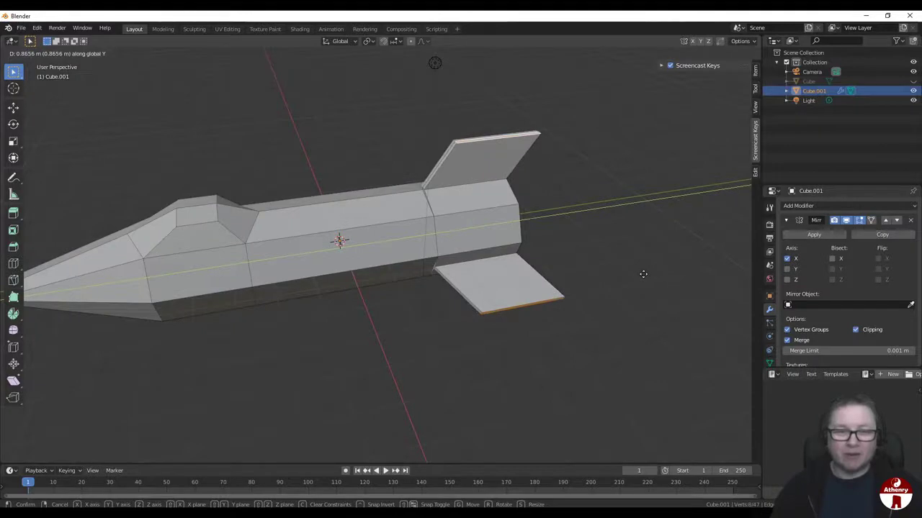
{"action": "left_click", "coordinate": [643, 273]}
Step: Select the centre-line vertex just below the vertical fin's front base and slide it along the body's ridge toward the nose
{"action": "middle_click_drag", "start_coordinate": [643, 274], "coordinate": [599, 300]}
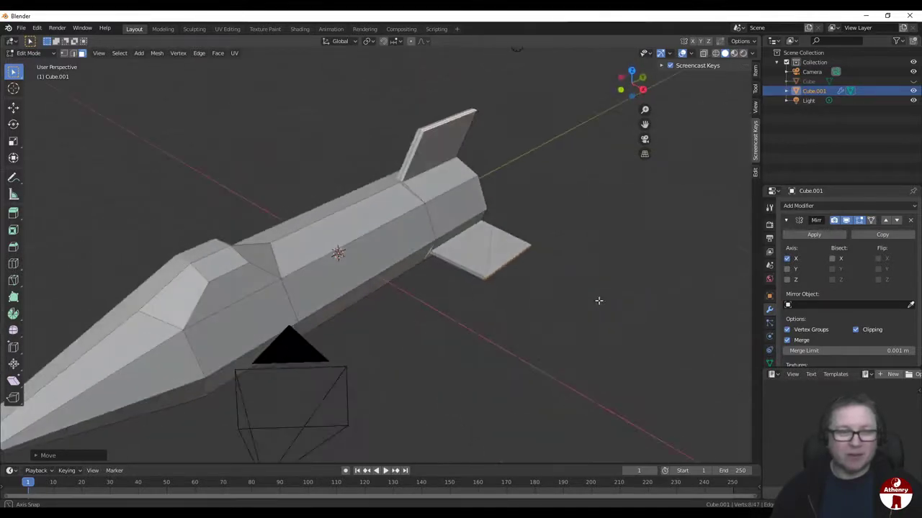
{"action": "scroll", "coordinate": [584, 294], "scroll_direction": "up", "scroll_amount": 4}
{"action": "middle_click_drag", "start_coordinate": [554, 273], "coordinate": [192, 448], "text": "shift"}
{"action": "scroll", "coordinate": [508, 236], "scroll_direction": "up", "scroll_amount": 3}
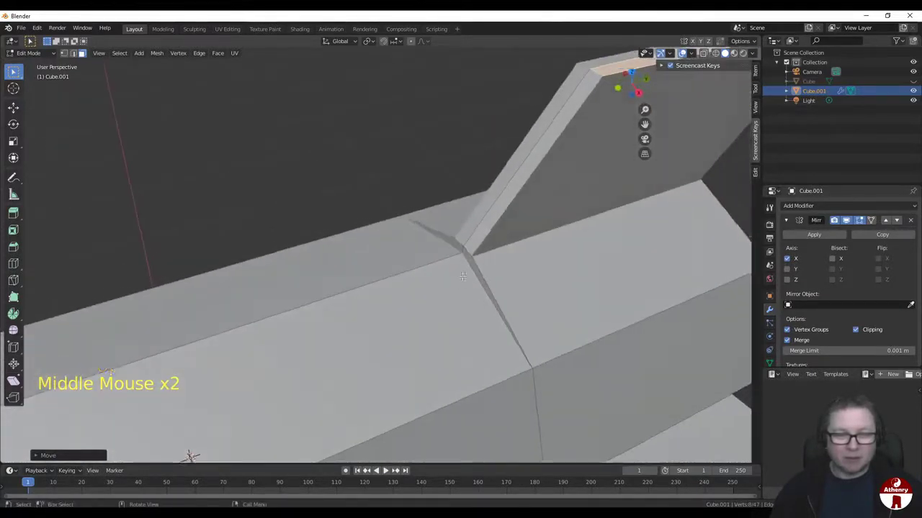
{"action": "scroll", "coordinate": [468, 274], "scroll_direction": "up", "scroll_amount": 3}
{"action": "key", "text": "1"}
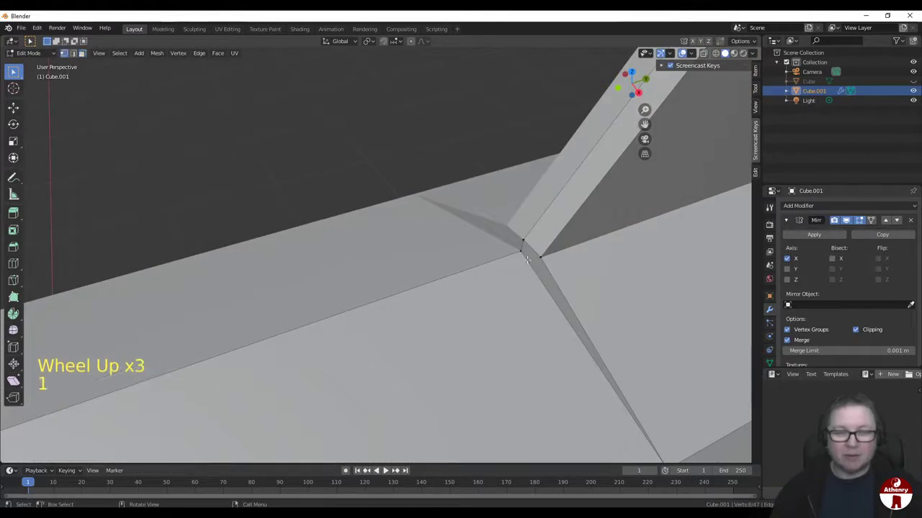
{"action": "left_click", "coordinate": [520, 249]}
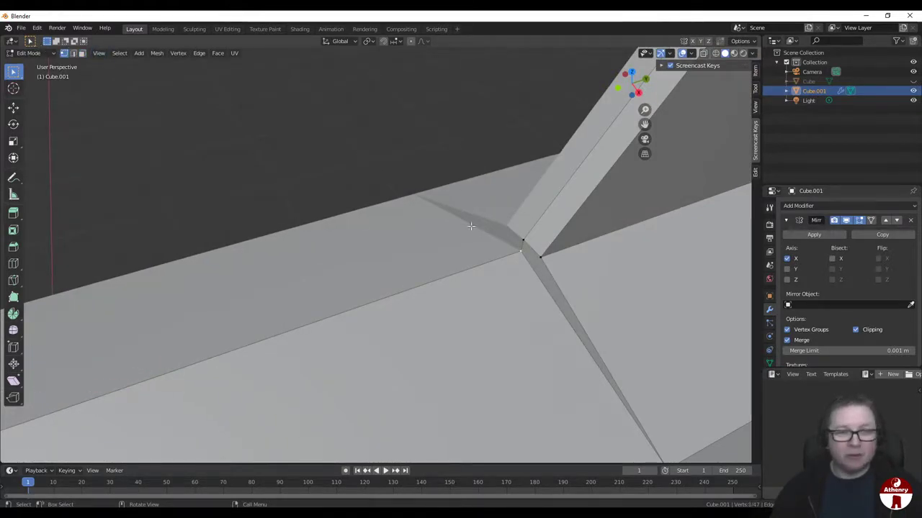
{"action": "scroll", "coordinate": [471, 226], "scroll_direction": "down", "scroll_amount": 2}
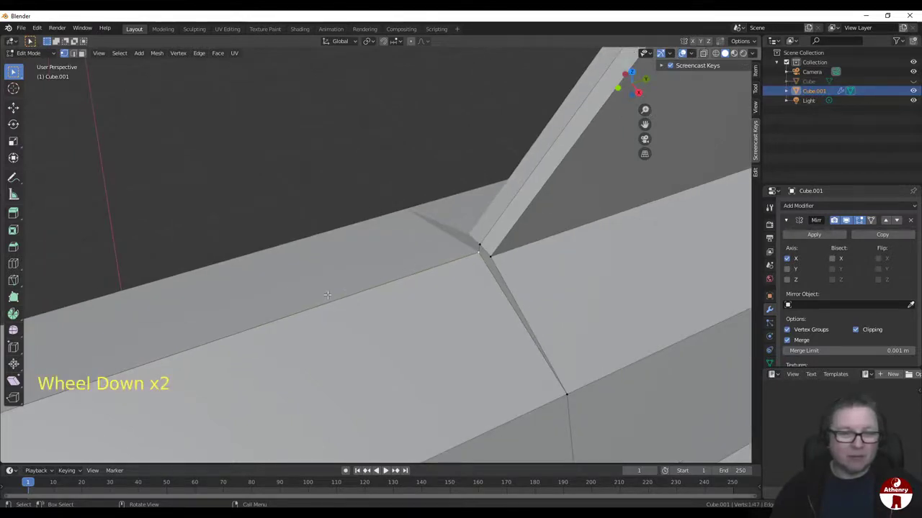
{"action": "key", "text": "g"}
{"action": "key", "text": "g"}
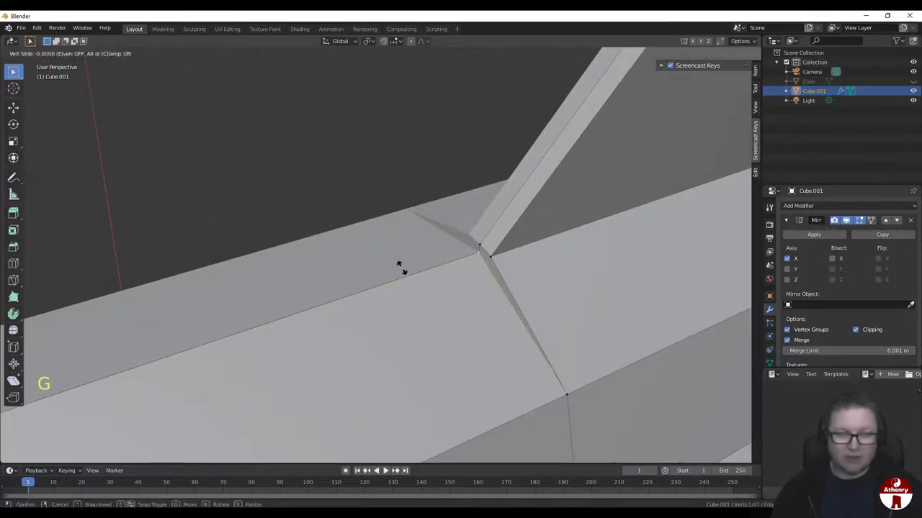
{"action": "left_click", "coordinate": [345, 288]}
Step: Examine the body's side profile from the fin base to the tapered nose
{"action": "scroll", "coordinate": [345, 287], "scroll_direction": "down", "scroll_amount": 3}
{"action": "middle_click_drag", "start_coordinate": [345, 288], "coordinate": [434, 226]}
{"action": "scroll", "coordinate": [454, 313], "scroll_direction": "down", "scroll_amount": 2}
{"action": "scroll", "coordinate": [454, 313], "scroll_direction": "up", "scroll_amount": 2}
{"action": "middle_click_drag", "start_coordinate": [454, 313], "coordinate": [344, 265], "text": "shift"}
{"action": "scroll", "coordinate": [435, 297], "scroll_direction": "down", "scroll_amount": 4}
{"action": "scroll", "coordinate": [481, 256], "scroll_direction": "down", "scroll_amount": 3}
{"action": "scroll", "coordinate": [483, 249], "scroll_direction": "up", "scroll_amount": 3}
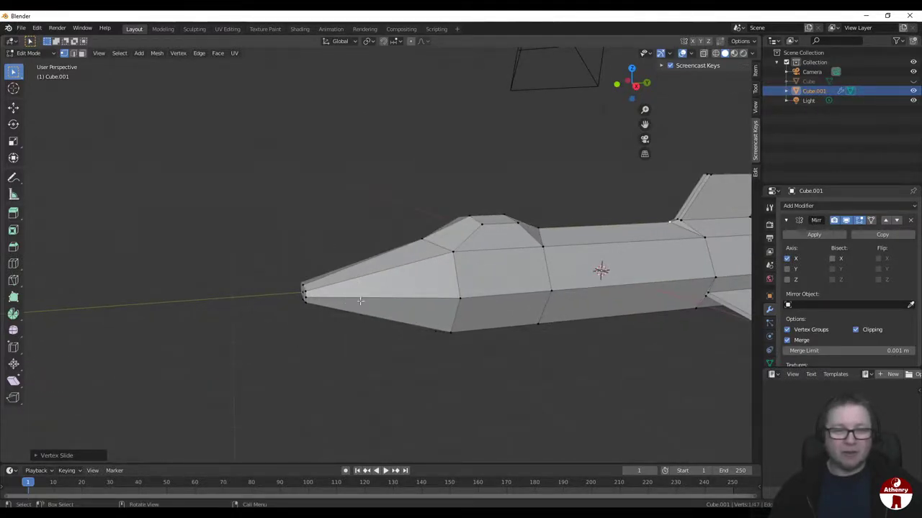
Step: Add a loop cut around the tapered nose, roughly midway between the tip and the body's first cross-section
{"action": "scroll", "coordinate": [360, 301], "scroll_direction": "up", "scroll_amount": 2}
{"action": "middle_click_drag", "start_coordinate": [354, 305], "coordinate": [389, 297]}
{"action": "scroll", "coordinate": [397, 303], "scroll_direction": "up", "scroll_amount": 1}
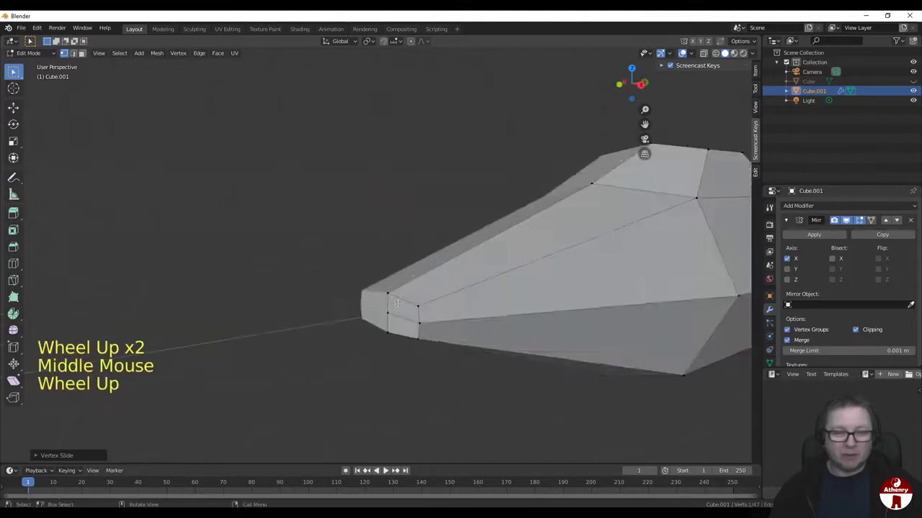
{"action": "scroll", "coordinate": [405, 304], "scroll_direction": "down", "scroll_amount": 1}
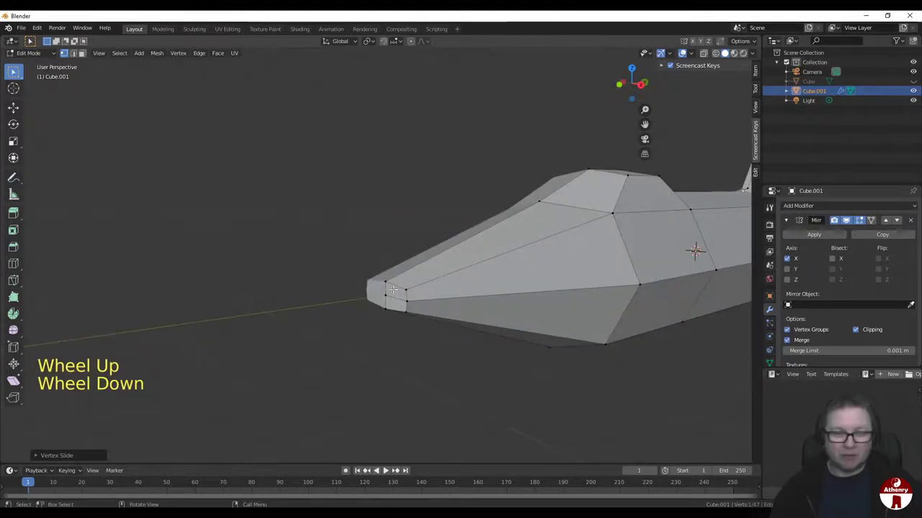
{"action": "middle_click_drag", "start_coordinate": [398, 303], "coordinate": [408, 285]}
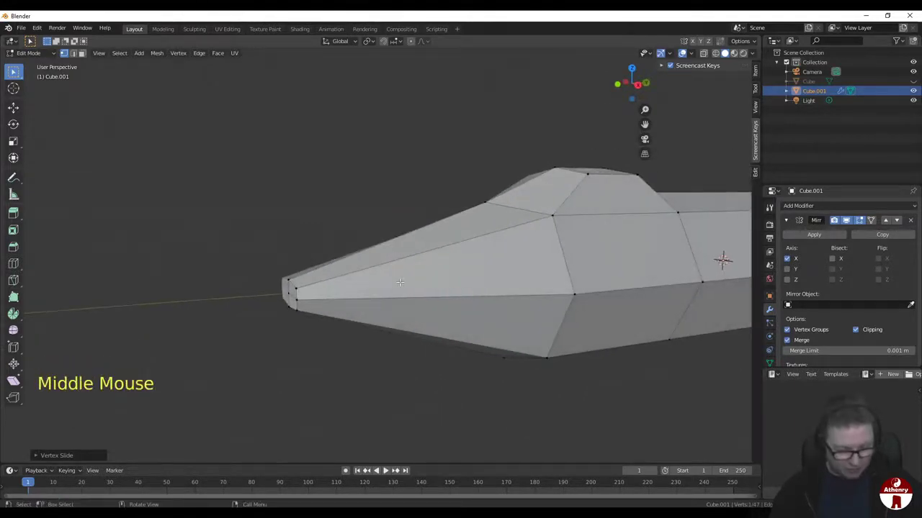
{"action": "key", "text": "ctrl+r"}
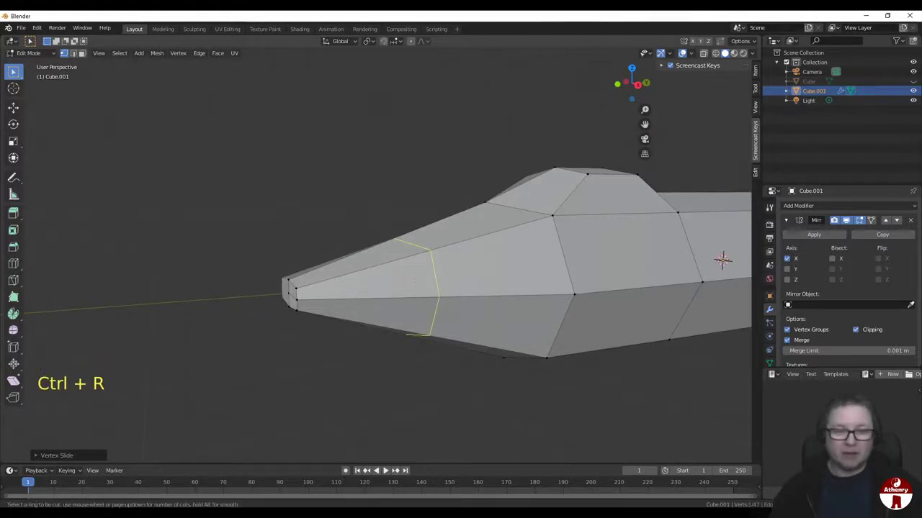
{"action": "left_click", "coordinate": [410, 280]}
{"action": "left_click", "coordinate": [417, 281]}
Step: In the right orthographic view, slide the new loop's top centre-line vertex along the ridge by about 0.14 to align it vertically with the loop
{"action": "middle_click_drag", "start_coordinate": [417, 281], "coordinate": [547, 225]}
{"action": "left_click", "coordinate": [634, 87]}
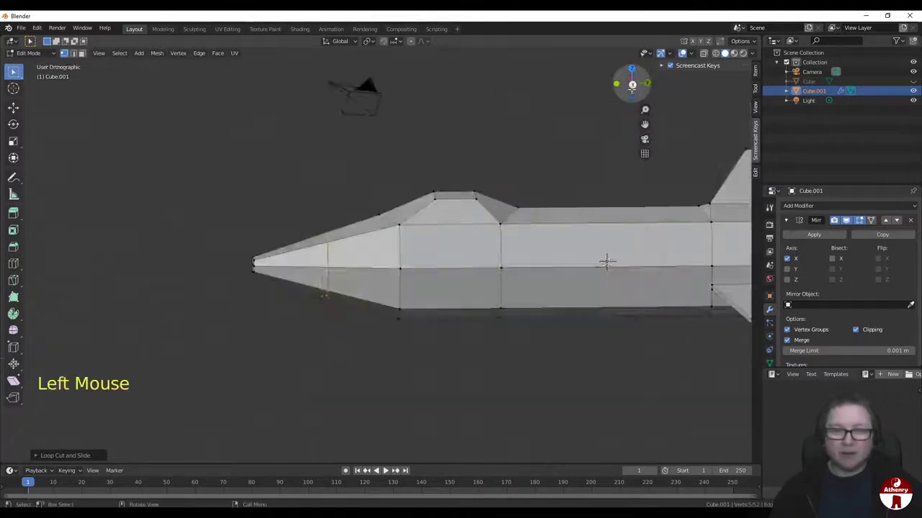
{"action": "scroll", "coordinate": [302, 216], "scroll_direction": "up", "scroll_amount": 1}
{"action": "middle_click_drag", "start_coordinate": [298, 216], "coordinate": [389, 246], "text": "shift"}
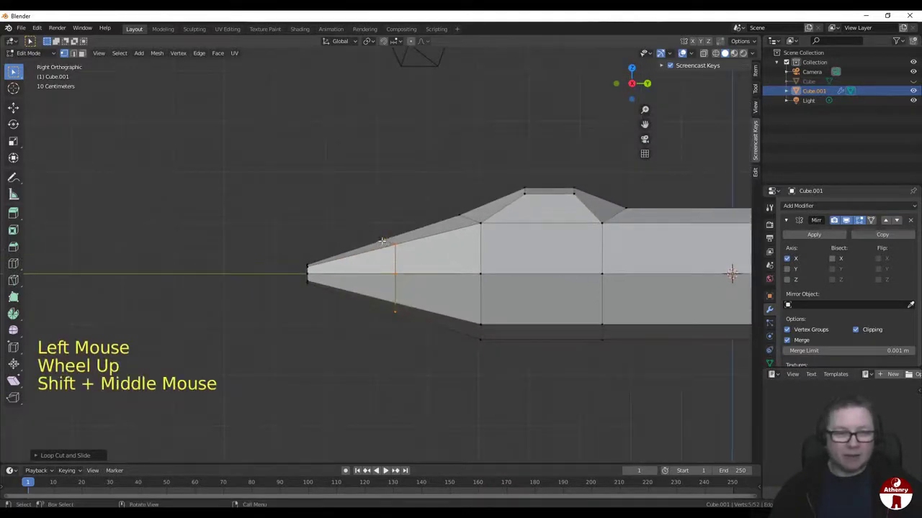
{"action": "scroll", "coordinate": [390, 236], "scroll_direction": "up", "scroll_amount": 2}
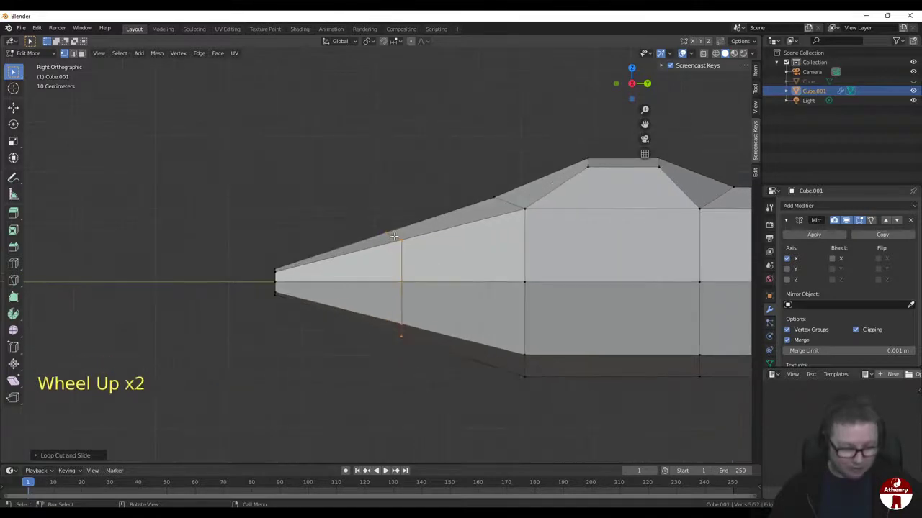
{"action": "left_click", "coordinate": [389, 235]}
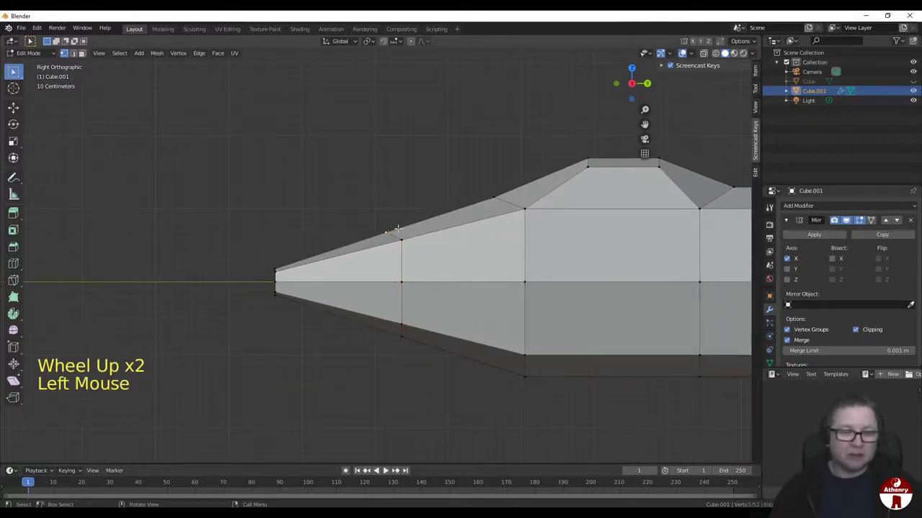
{"action": "key", "text": "g"}
{"action": "key", "text": "g"}
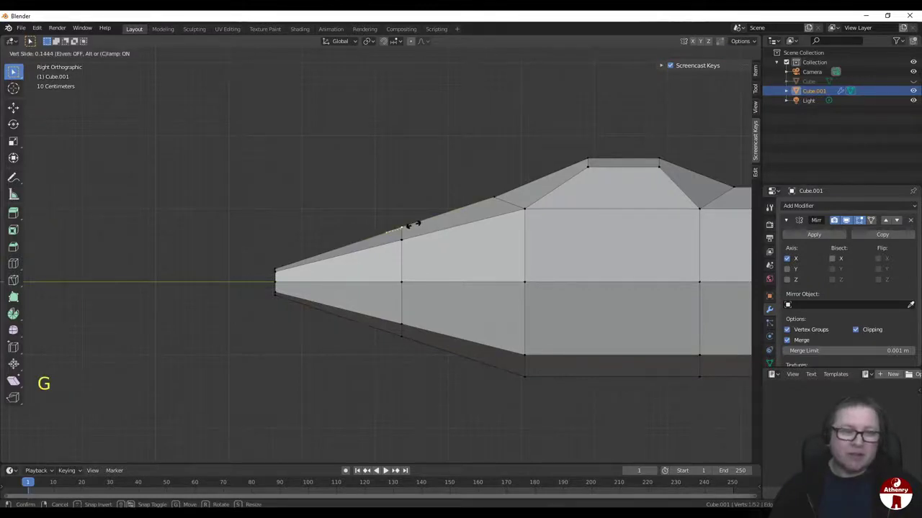
{"action": "left_click", "coordinate": [408, 225]}
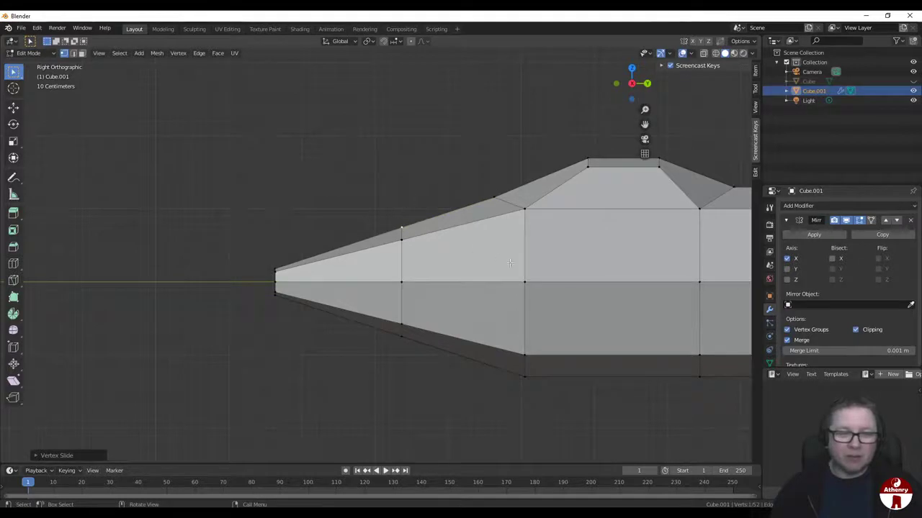
Step: Select the vertical fin's top face and narrow it by scaling about -0.29 along global X
{"action": "scroll", "coordinate": [510, 263], "scroll_direction": "down", "scroll_amount": 2}
{"action": "middle_click_drag", "start_coordinate": [732, 269], "coordinate": [477, 284]}
{"action": "scroll", "coordinate": [708, 288], "scroll_direction": "down", "scroll_amount": 4}
{"action": "scroll", "coordinate": [413, 261], "scroll_direction": "up", "scroll_amount": 2}
{"action": "middle_click_drag", "start_coordinate": [413, 262], "coordinate": [318, 210], "text": "shift"}
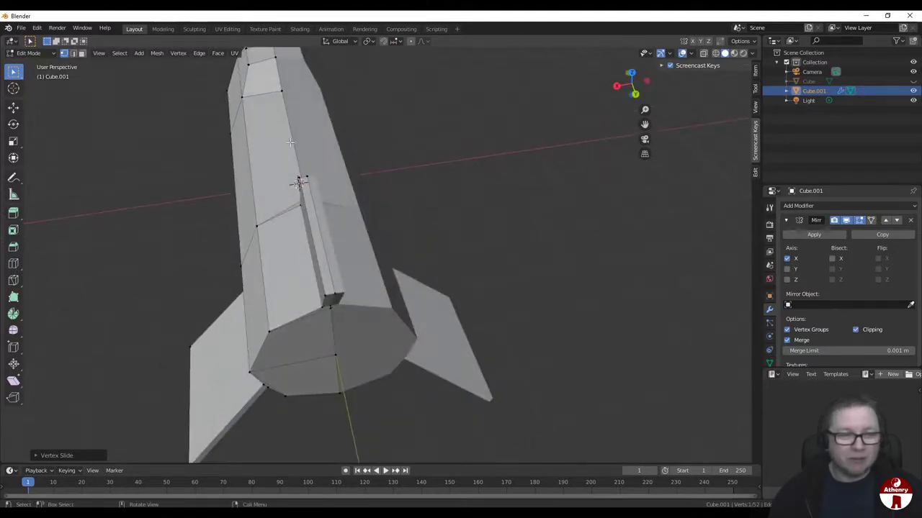
{"action": "middle_click_drag", "start_coordinate": [289, 143], "coordinate": [305, 169]}
{"action": "scroll", "coordinate": [305, 168], "scroll_direction": "up", "scroll_amount": 1}
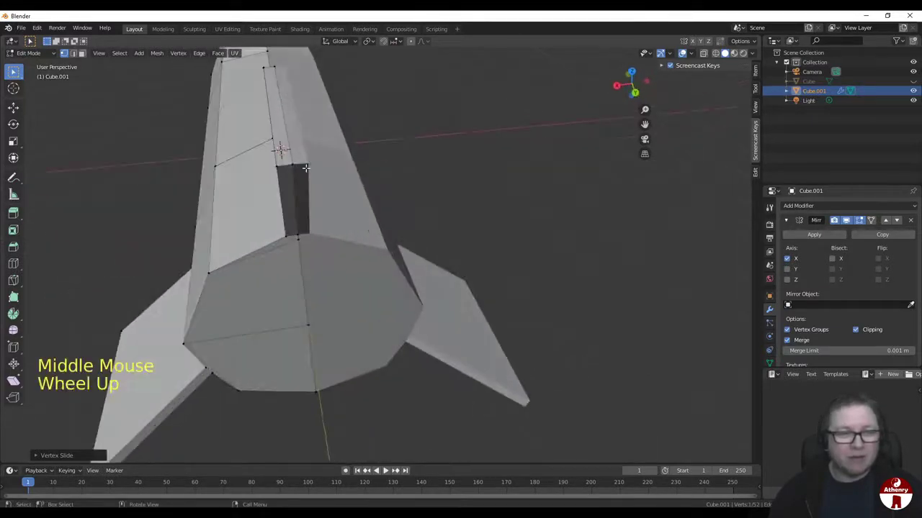
{"action": "middle_click_drag", "start_coordinate": [274, 96], "coordinate": [286, 114]}
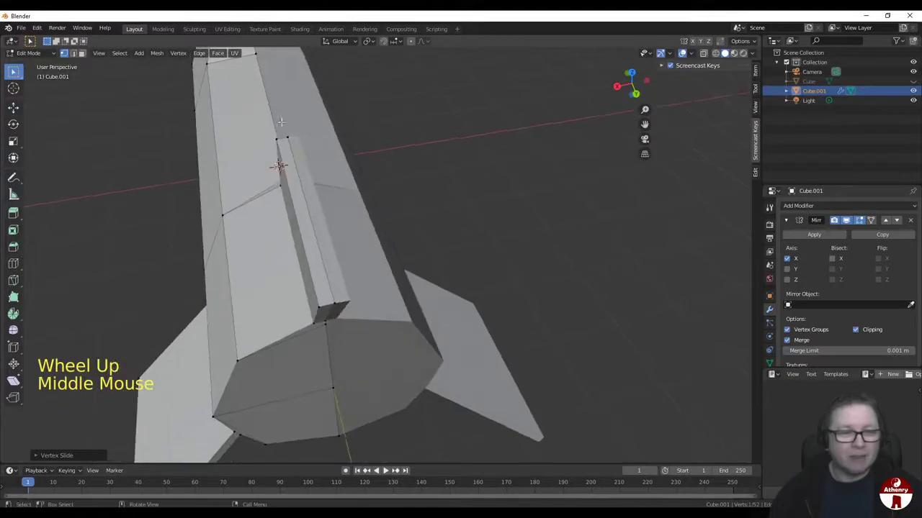
{"action": "left_click", "coordinate": [82, 53]}
{"action": "left_click", "coordinate": [311, 212]}
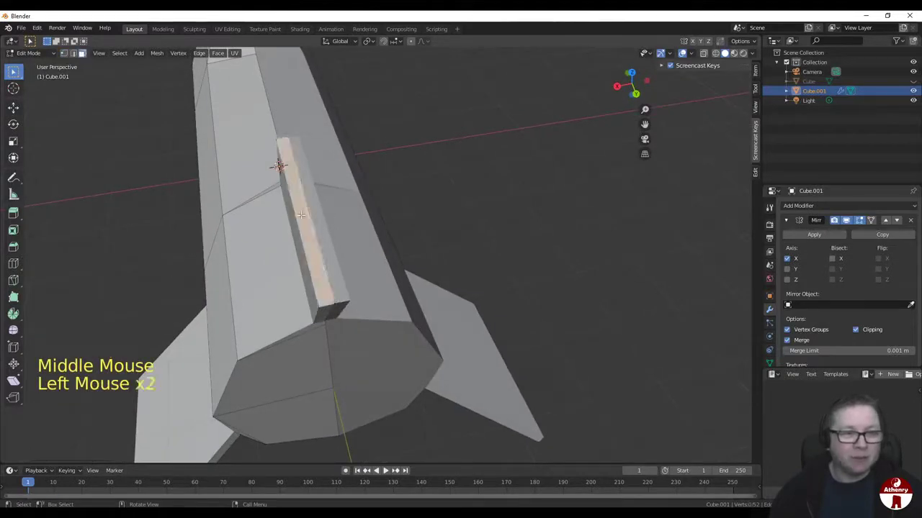
{"action": "scroll", "coordinate": [312, 202], "scroll_direction": "down", "scroll_amount": 2}
{"action": "middle_click_drag", "start_coordinate": [313, 200], "coordinate": [357, 193]}
{"action": "key", "text": "s"}
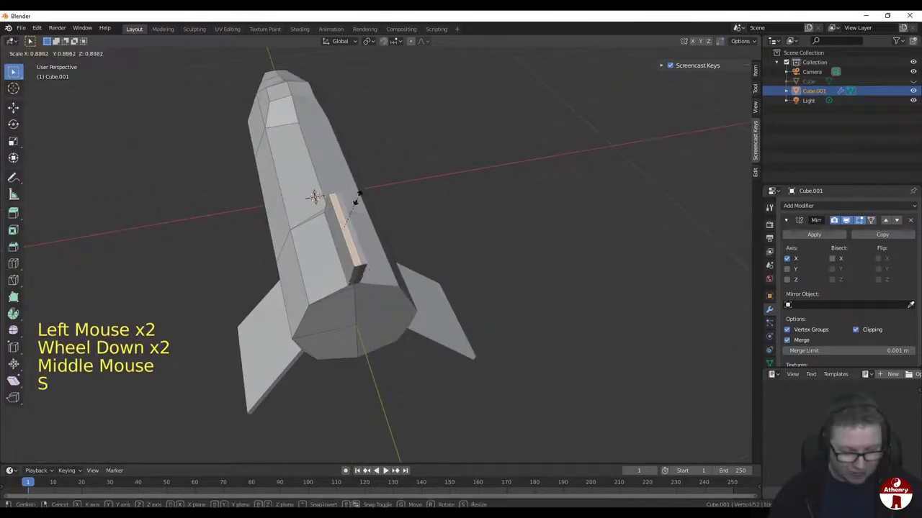
{"action": "key", "text": "x"}
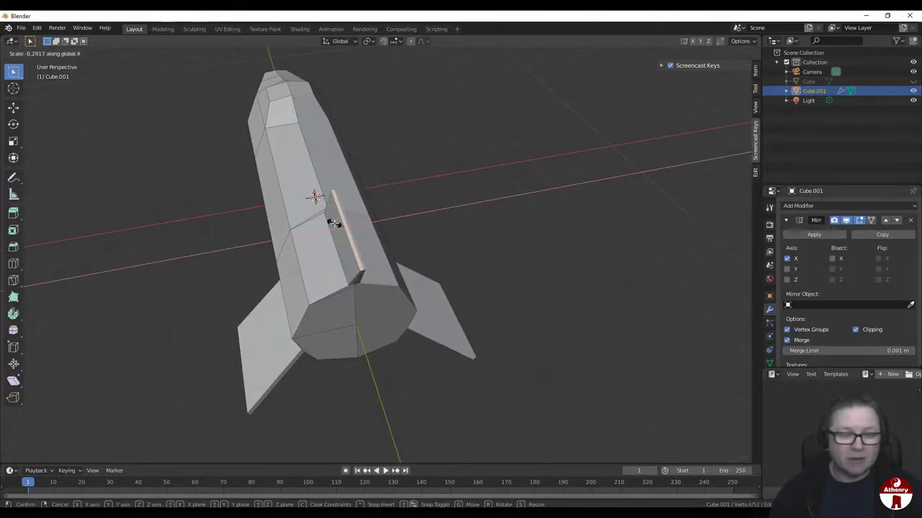
{"action": "left_click", "coordinate": [333, 223]}
Step: Add the side fin's end face to the selection and extrude both fin ends by about 0.03 m
{"action": "scroll", "coordinate": [334, 223], "scroll_direction": "up", "scroll_amount": 3}
{"action": "middle_click_drag", "start_coordinate": [333, 223], "coordinate": [393, 248]}
{"action": "middle_click_drag", "start_coordinate": [297, 209], "coordinate": [396, 223]}
{"action": "scroll", "coordinate": [295, 206], "scroll_direction": "down", "scroll_amount": 3}
{"action": "scroll", "coordinate": [315, 244], "scroll_direction": "up", "scroll_amount": 2}
{"action": "scroll", "coordinate": [315, 244], "scroll_direction": "down", "scroll_amount": 3}
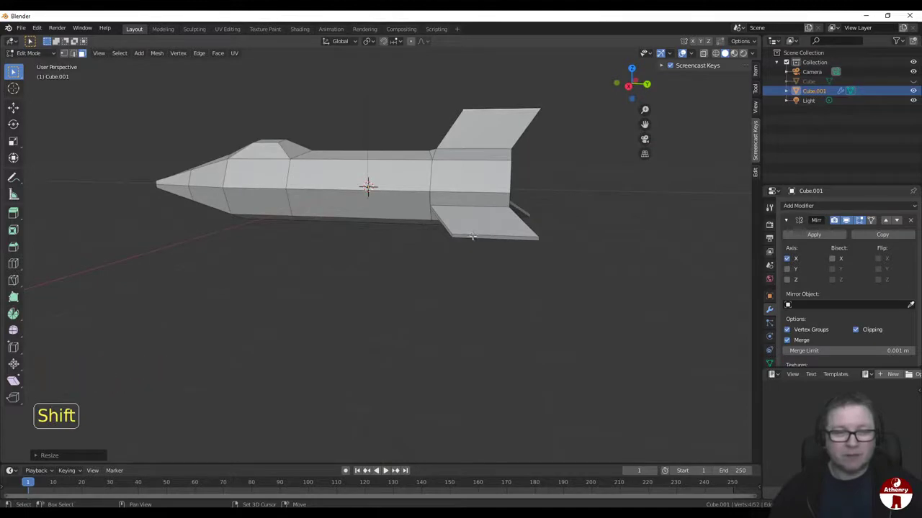
{"action": "middle_click_drag", "start_coordinate": [514, 222], "coordinate": [401, 236]}
{"action": "left_click", "coordinate": [389, 252], "text": "shift"}
{"action": "middle_click_drag", "start_coordinate": [357, 289], "coordinate": [373, 238]}
{"action": "middle_click_drag", "start_coordinate": [434, 239], "coordinate": [459, 235]}
{"action": "key", "text": "e"}
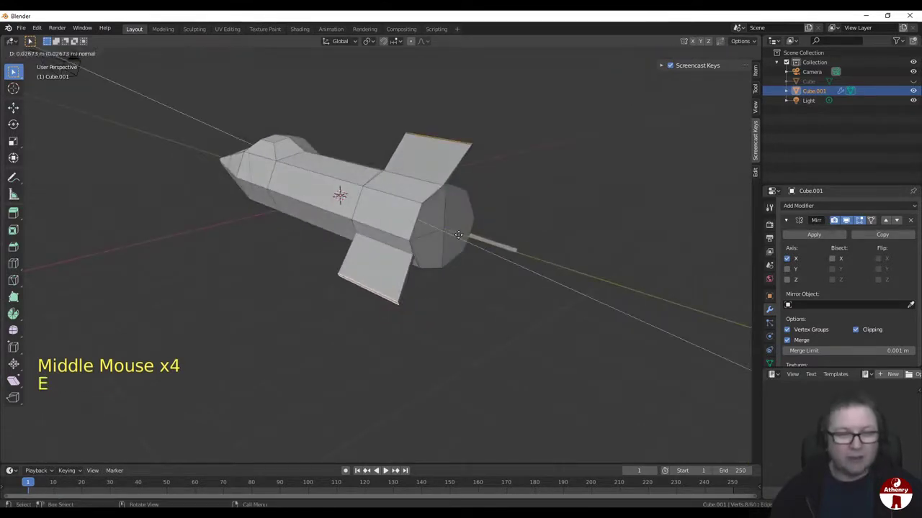
{"action": "left_click", "coordinate": [462, 243]}
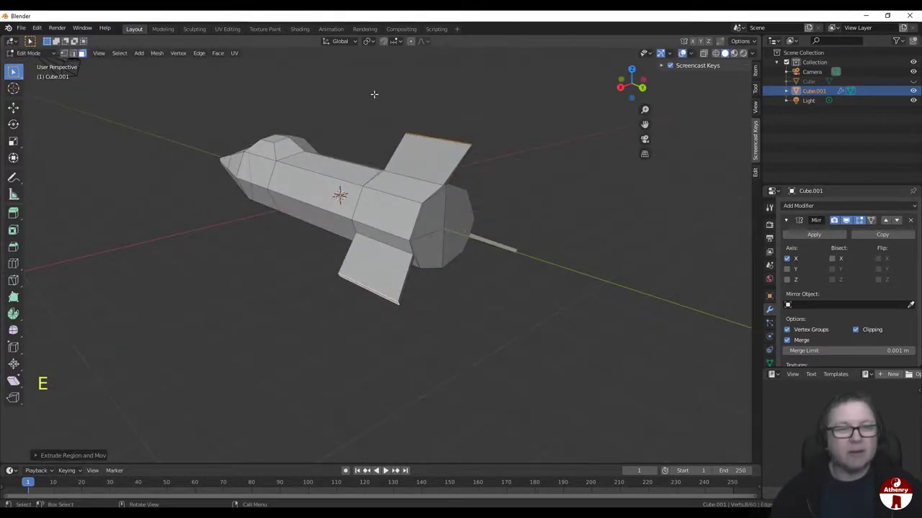
Step: Set the transform pivot point to Individual Origins and extrude both fin end faces about 0.12 m along the normal
{"action": "left_click", "coordinate": [370, 41]}
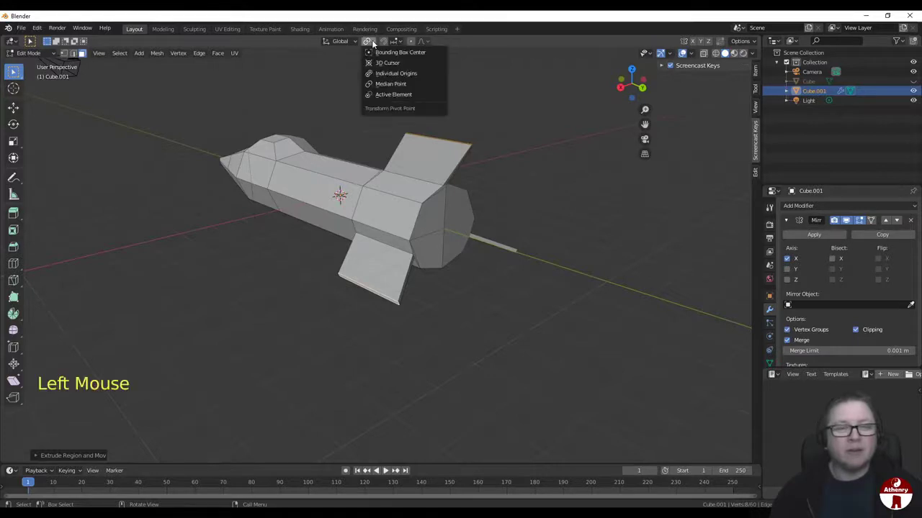
{"action": "left_click", "coordinate": [379, 72]}
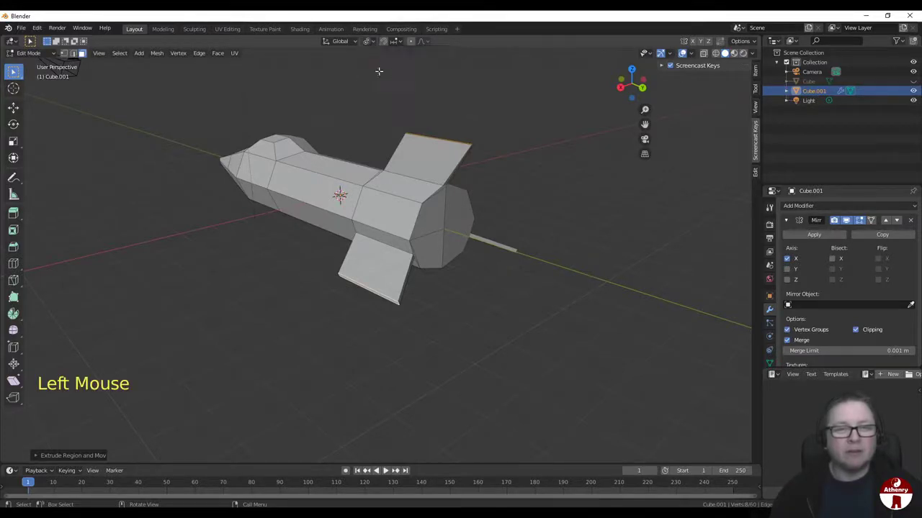
{"action": "key", "text": "e"}
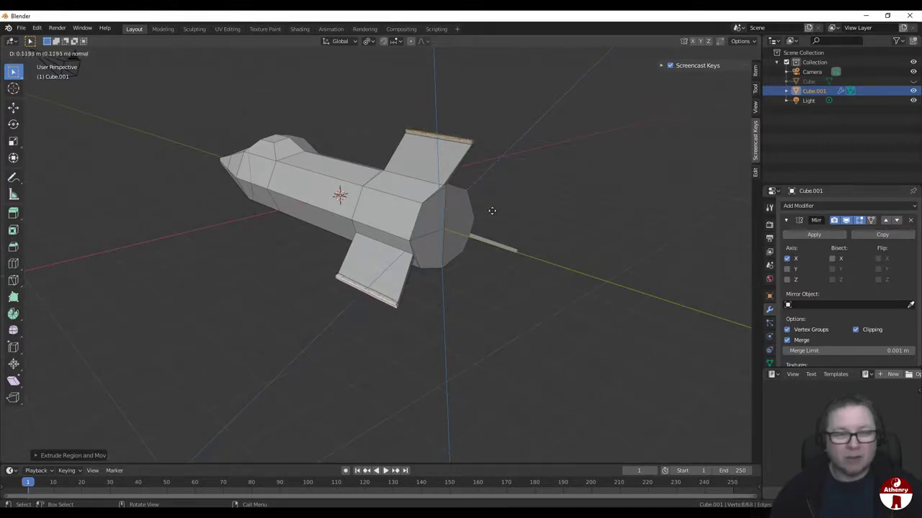
{"action": "left_click", "coordinate": [492, 210]}
Step: Select the small front and rear end faces of the tip strips on the vertical fin and the side fin
{"action": "middle_click_drag", "start_coordinate": [539, 200], "coordinate": [461, 196]}
{"action": "scroll", "coordinate": [550, 194], "scroll_direction": "up", "scroll_amount": 2}
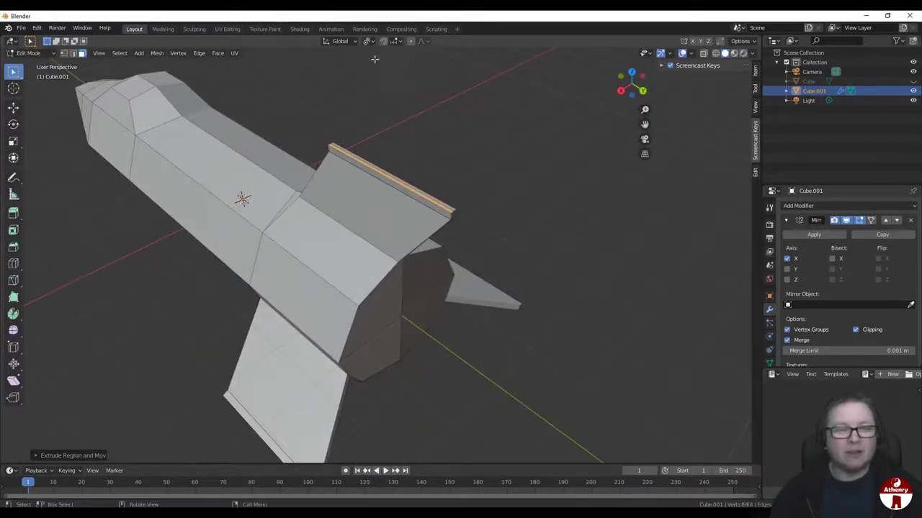
{"action": "middle_click_drag", "start_coordinate": [432, 162], "coordinate": [352, 175]}
{"action": "scroll", "coordinate": [392, 235], "scroll_direction": "up", "scroll_amount": 2}
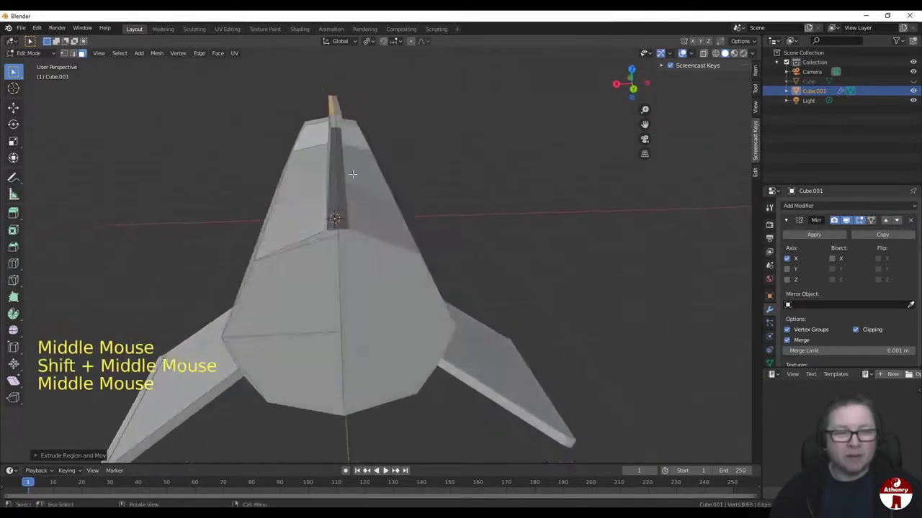
{"action": "middle_click_drag", "start_coordinate": [347, 140], "coordinate": [352, 145]}
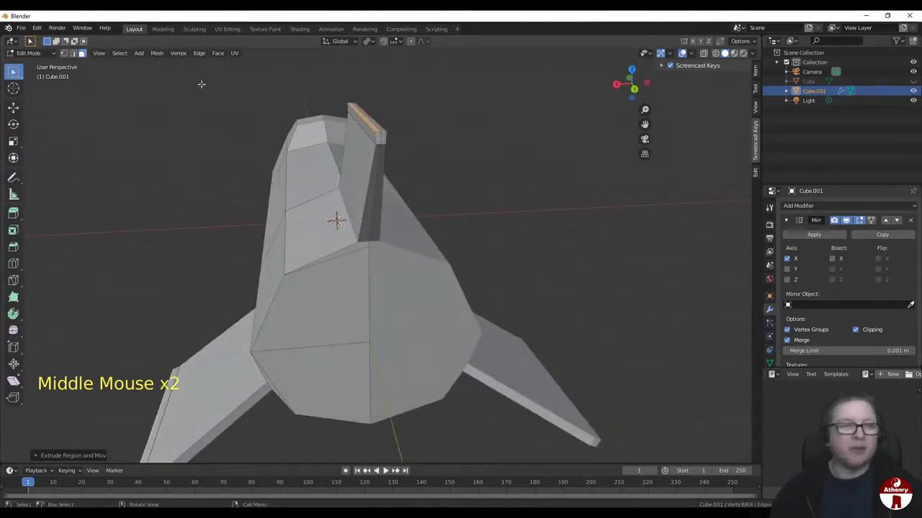
{"action": "left_click", "coordinate": [381, 139]}
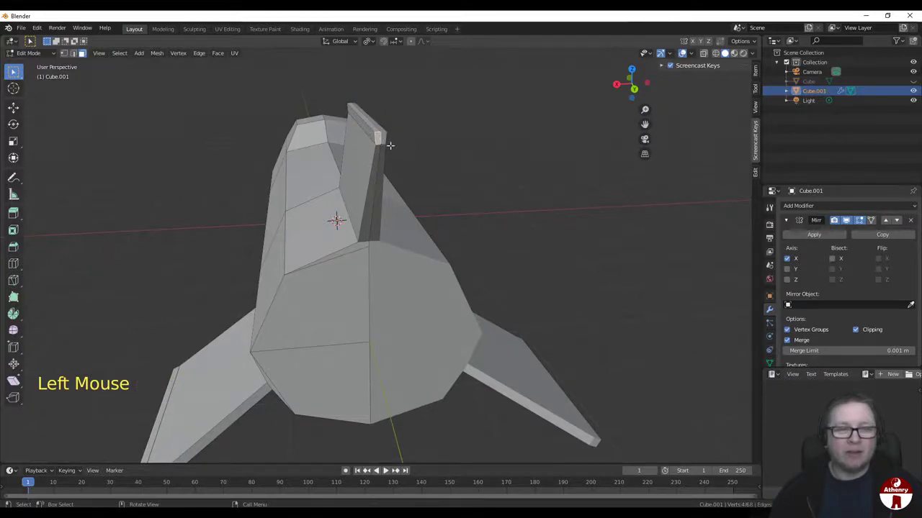
{"action": "middle_click_drag", "start_coordinate": [431, 180], "coordinate": [363, 180]}
{"action": "middle_click_drag", "start_coordinate": [364, 181], "coordinate": [427, 154]}
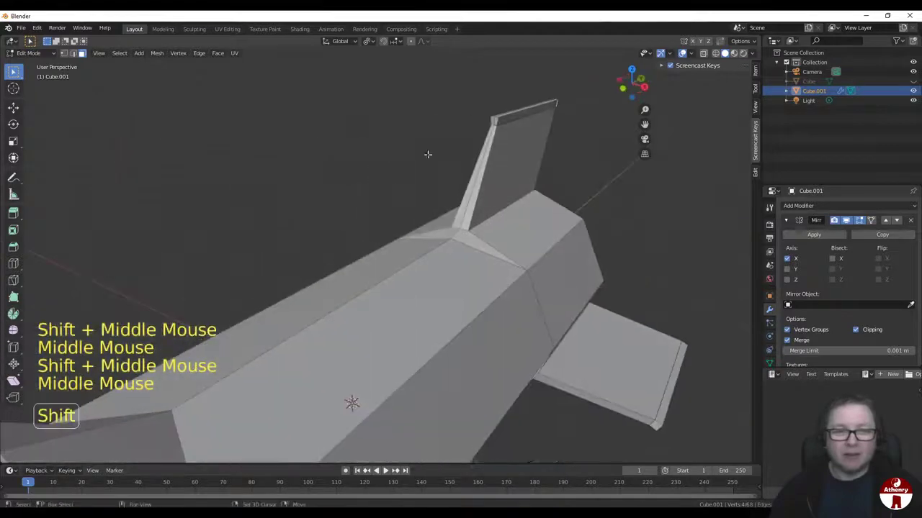
{"action": "left_click", "coordinate": [494, 119], "text": "shift"}
{"action": "middle_click_drag", "start_coordinate": [494, 119], "coordinate": [603, 314]}
{"action": "left_click", "coordinate": [614, 329], "text": "shift"}
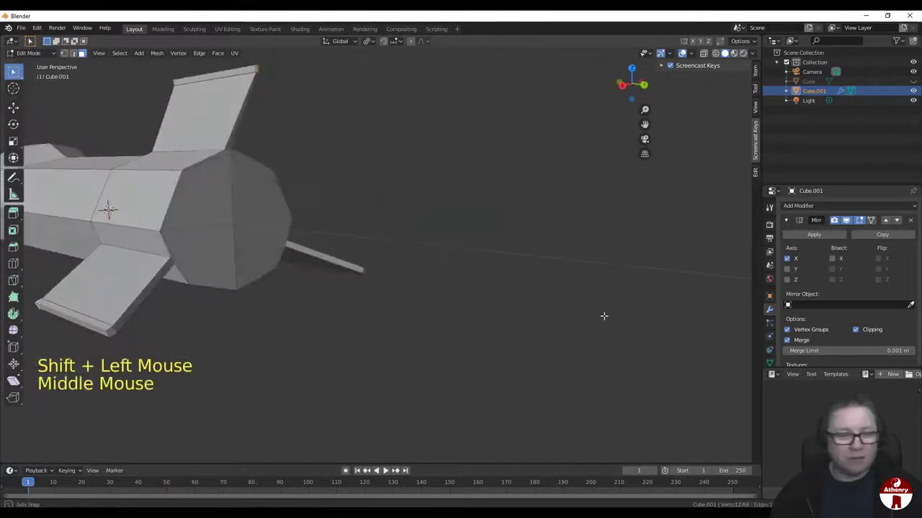
{"action": "left_click", "coordinate": [116, 332], "text": "shift"}
Step: Extrude the four selected tip-strip end faces in place with no offset
{"action": "middle_click_drag", "start_coordinate": [137, 325], "coordinate": [432, 278]}
{"action": "scroll", "coordinate": [420, 281], "scroll_direction": "down", "scroll_amount": 2}
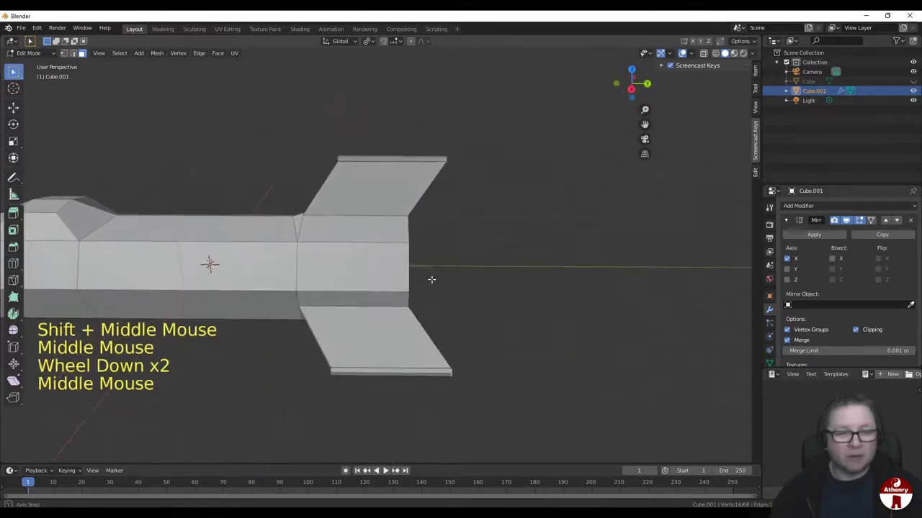
{"action": "key", "text": "e"}
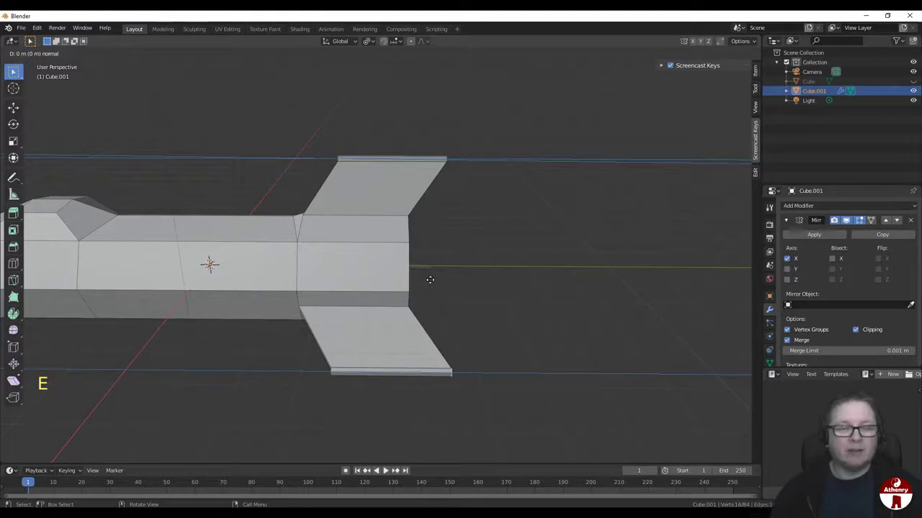
{"action": "right_click", "coordinate": [430, 279]}
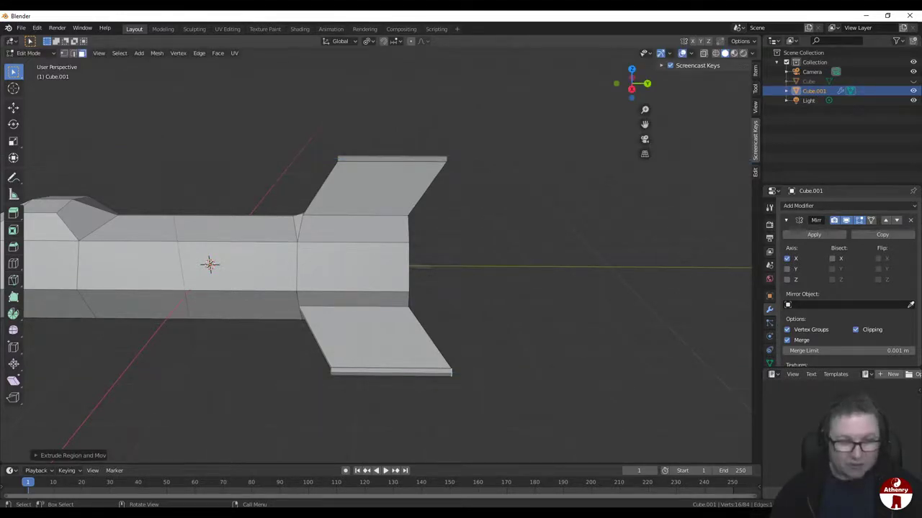
{"action": "key", "text": "s"}
{"action": "key", "text": "y"}
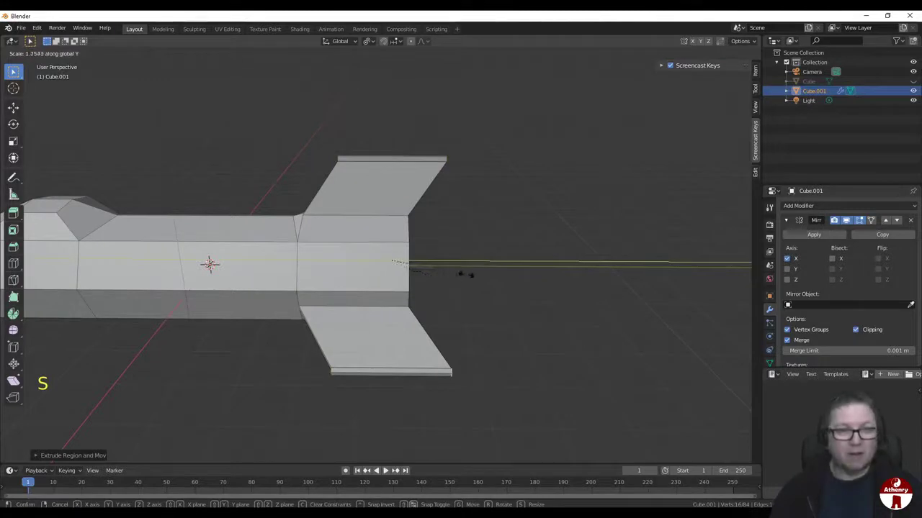
{"action": "right_click", "coordinate": [533, 277]}
Step: Set the transform pivot point to Bounding Box Center and scale the tip-strip end faces along Y by about 1.49
{"action": "left_click", "coordinate": [369, 42]}
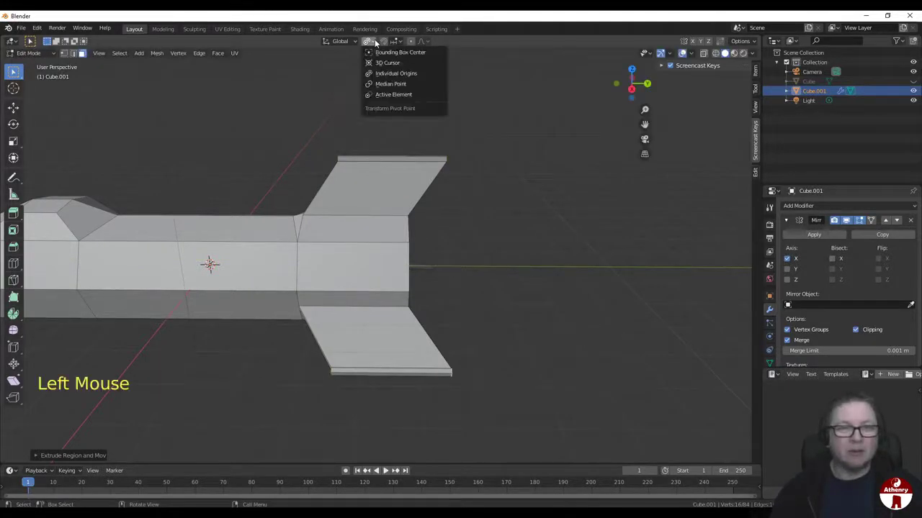
{"action": "left_click", "coordinate": [376, 54]}
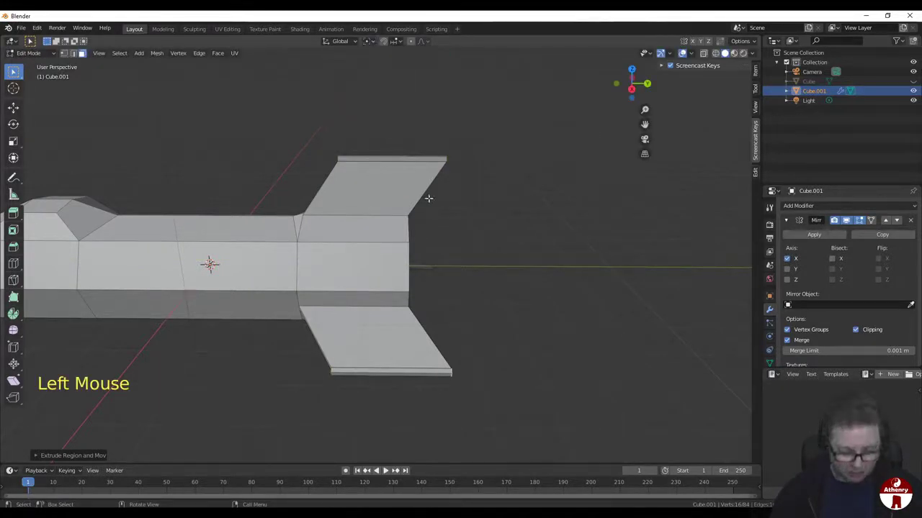
{"action": "key", "text": "s"}
{"action": "key", "text": "y"}
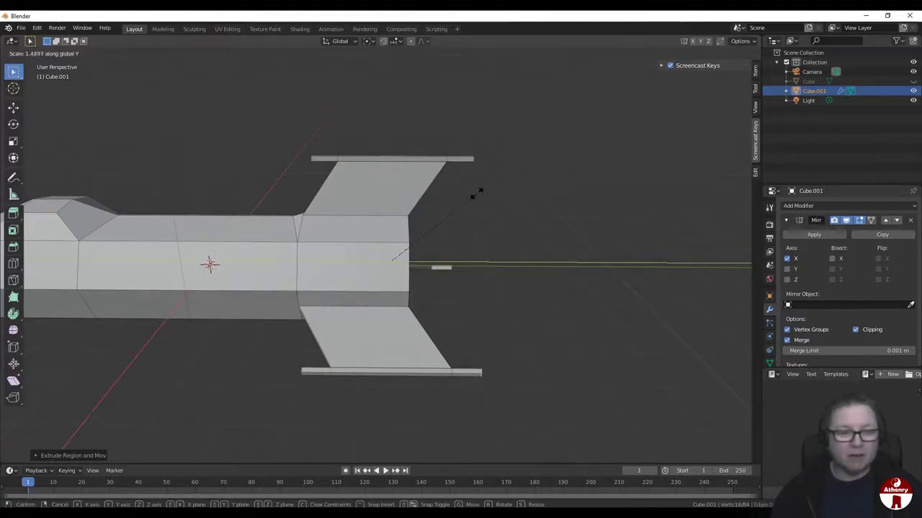
{"action": "left_click", "coordinate": [476, 192]}
Step: Inspect the elongated tip strips on the vertical and side fins from several angles
{"action": "middle_click_drag", "start_coordinate": [592, 206], "coordinate": [537, 257]}
{"action": "scroll", "coordinate": [629, 218], "scroll_direction": "down", "scroll_amount": 2}
{"action": "scroll", "coordinate": [505, 231], "scroll_direction": "up", "scroll_amount": 3}
{"action": "middle_click_drag", "start_coordinate": [435, 262], "coordinate": [482, 204]}
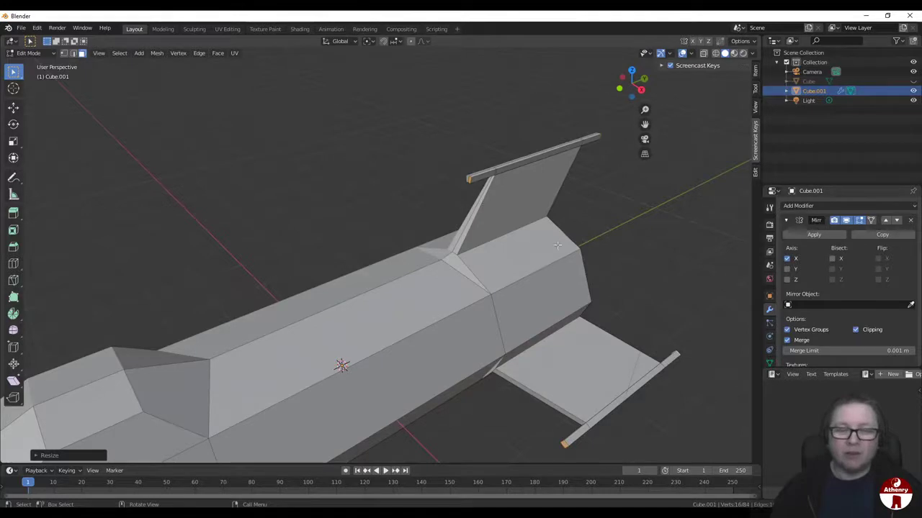
{"action": "middle_click_drag", "start_coordinate": [558, 245], "coordinate": [524, 239]}
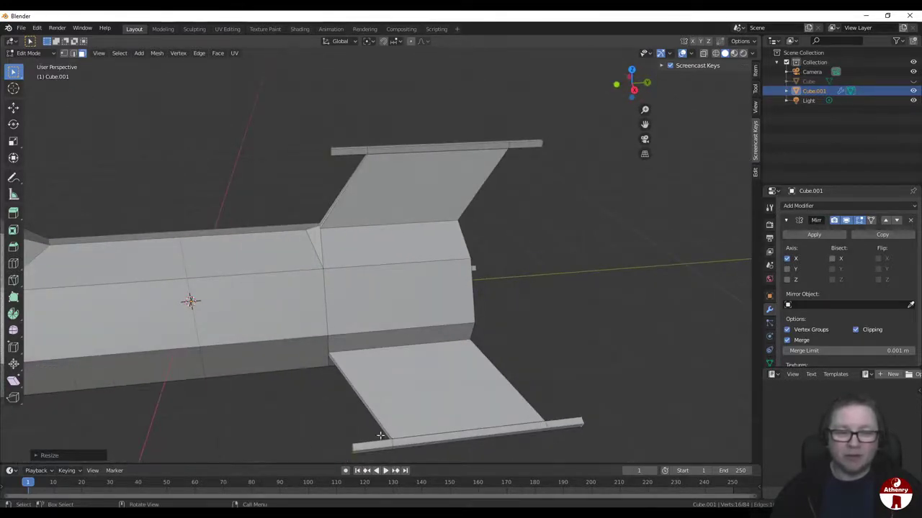
{"action": "middle_click_drag", "start_coordinate": [660, 400], "coordinate": [696, 384]}
{"action": "scroll", "coordinate": [640, 368], "scroll_direction": "down", "scroll_amount": 2}
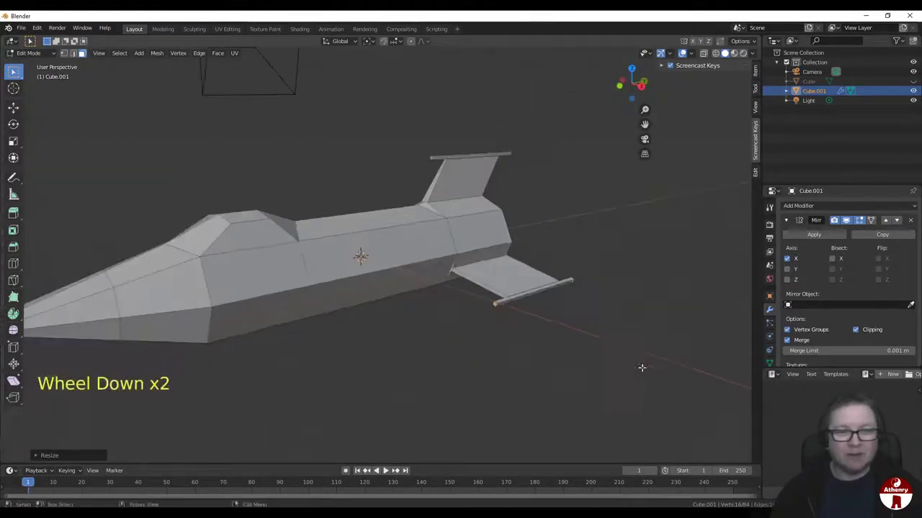
{"action": "middle_click_drag", "start_coordinate": [640, 368], "coordinate": [498, 311]}
{"action": "scroll", "coordinate": [455, 346], "scroll_direction": "up", "scroll_amount": 1}
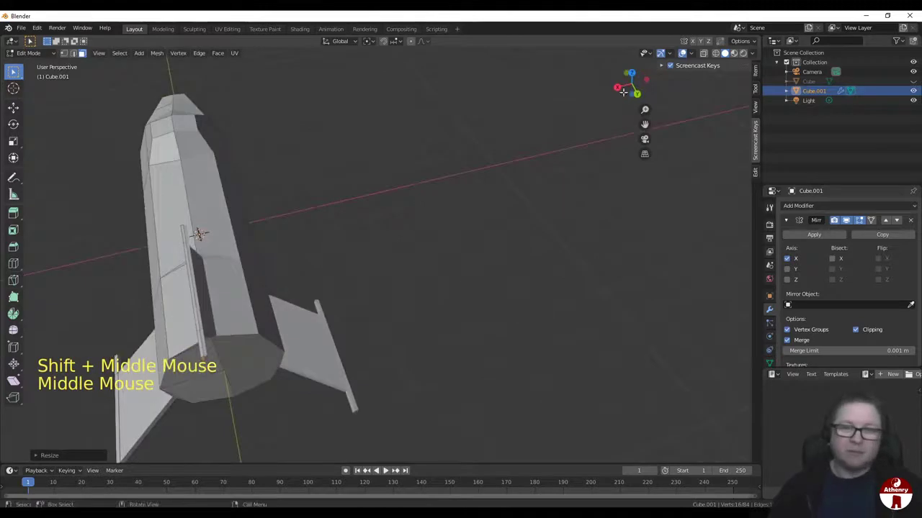
{"action": "scroll", "coordinate": [470, 208], "scroll_direction": "down", "scroll_amount": 1}
{"action": "middle_click_drag", "start_coordinate": [471, 208], "coordinate": [586, 169], "text": "shift"}
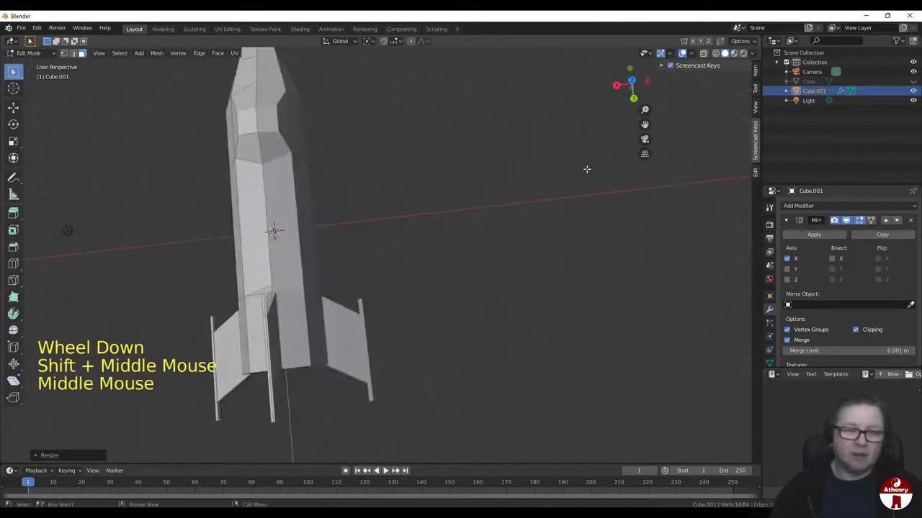
Step: In top view, enable X-ray and select all vertices of the rear body section and its fins
{"action": "left_click", "coordinate": [631, 71]}
{"action": "scroll", "coordinate": [611, 134], "scroll_direction": "down", "scroll_amount": 2}
{"action": "scroll", "coordinate": [602, 144], "scroll_direction": "up", "scroll_amount": 1}
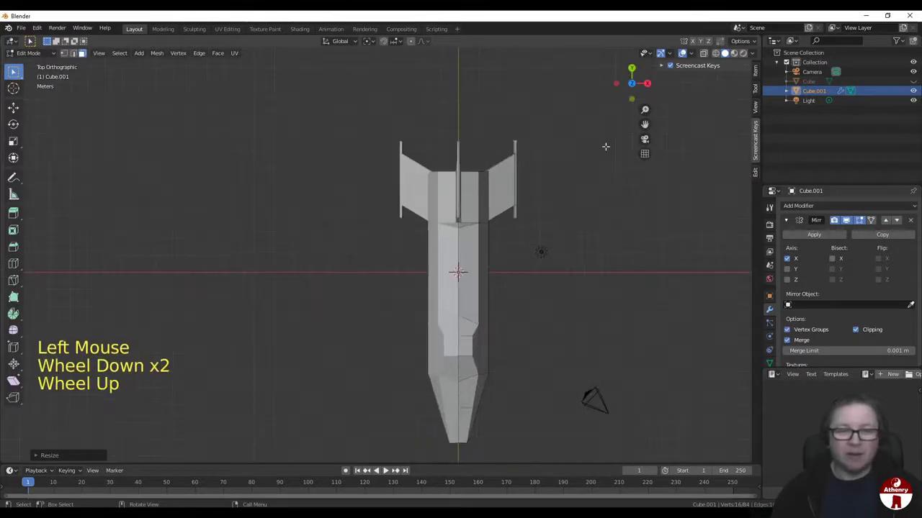
{"action": "middle_click_drag", "start_coordinate": [602, 144], "coordinate": [552, 154], "text": "shift"}
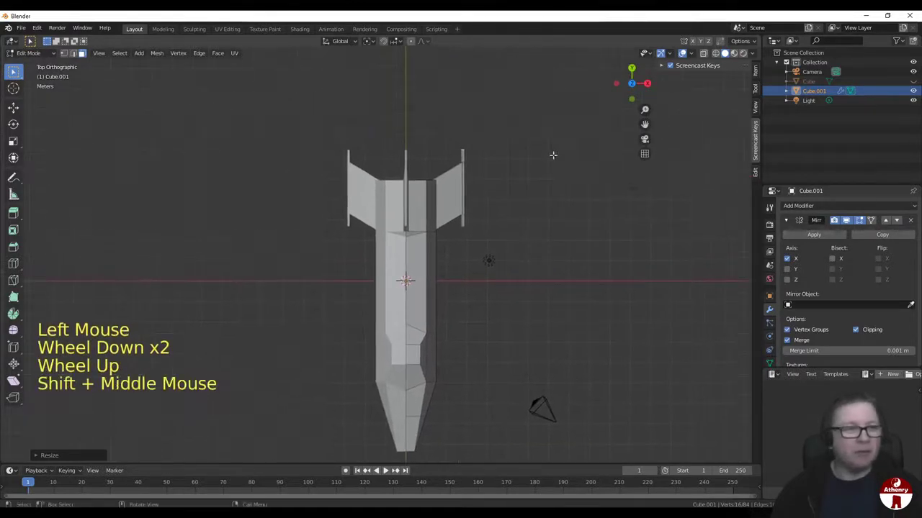
{"action": "left_click", "coordinate": [65, 52]}
{"action": "scroll", "coordinate": [374, 124], "scroll_direction": "up", "scroll_amount": 1}
{"action": "scroll", "coordinate": [373, 124], "scroll_direction": "down", "scroll_amount": 1}
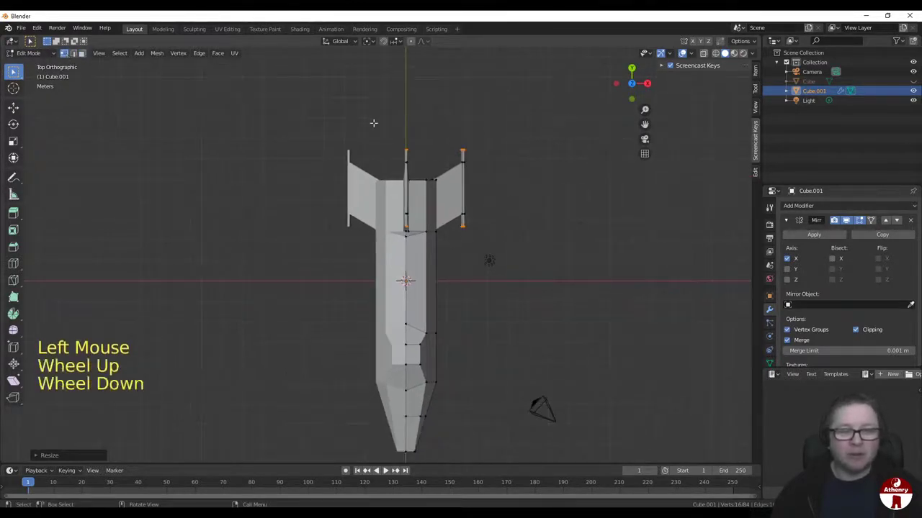
{"action": "left_click", "coordinate": [704, 54]}
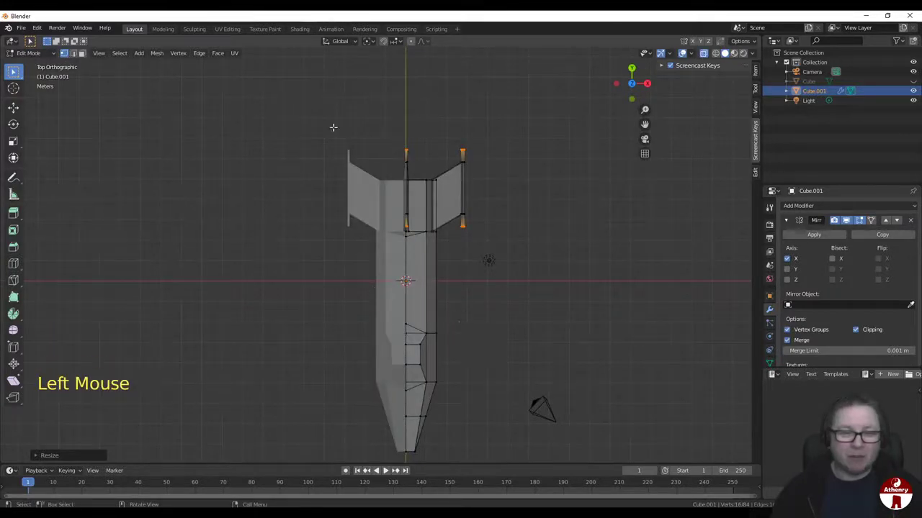
{"action": "left_click_drag", "start_coordinate": [307, 102], "coordinate": [536, 252]}
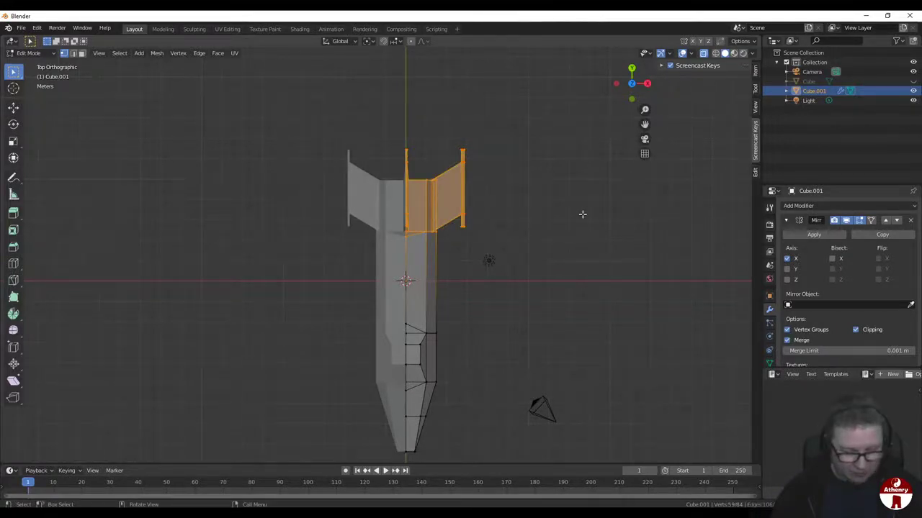
{"action": "key", "text": "s"}
{"action": "key", "text": "x"}
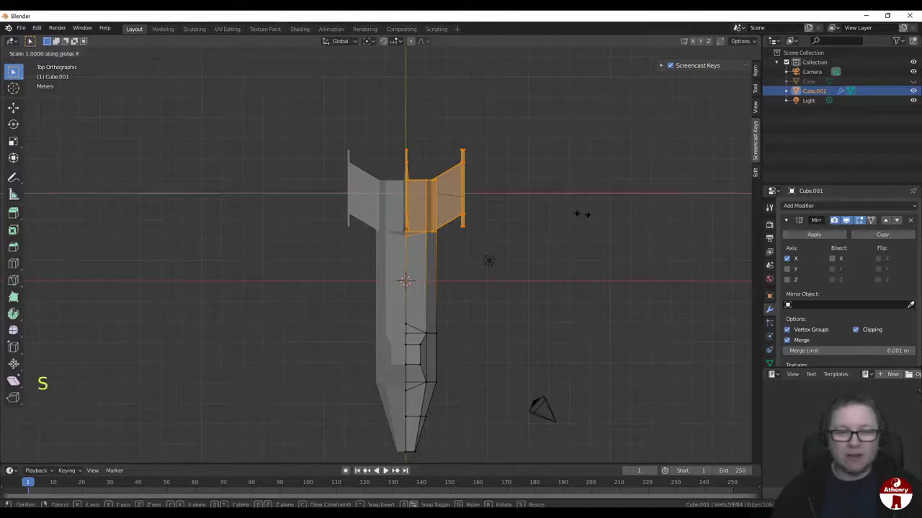
{"action": "left_click", "coordinate": [541, 213]}
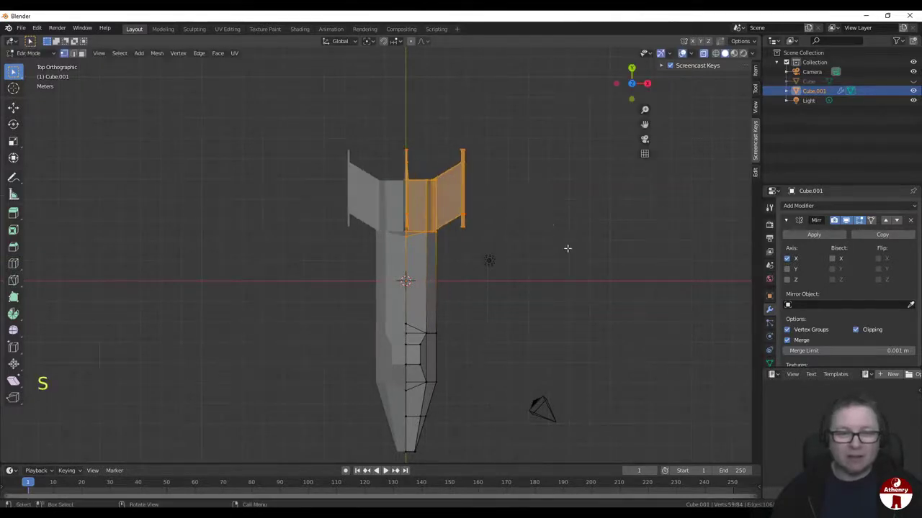
{"action": "scroll", "coordinate": [555, 253], "scroll_direction": "up", "scroll_amount": 1}
{"action": "middle_click_drag", "start_coordinate": [555, 253], "coordinate": [445, 138]}
{"action": "left_click", "coordinate": [369, 41]}
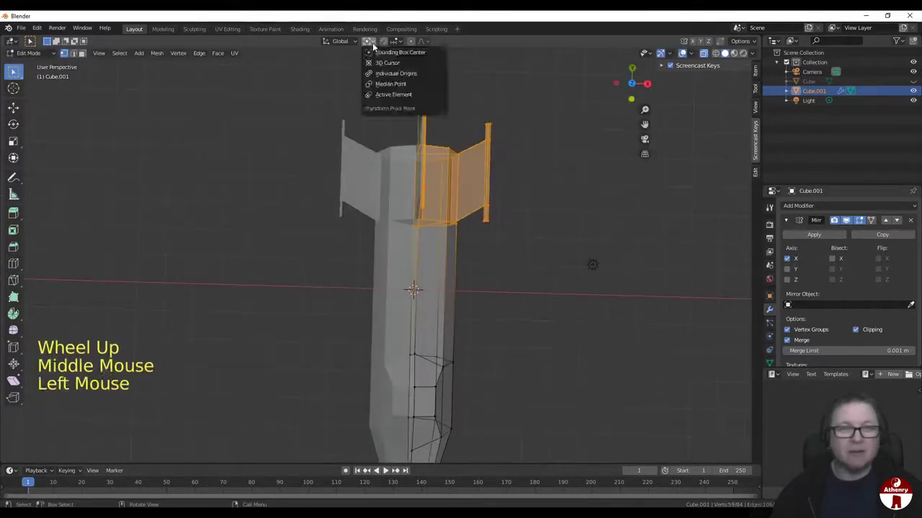
{"action": "middle_click_drag", "start_coordinate": [373, 45], "coordinate": [593, 234]}
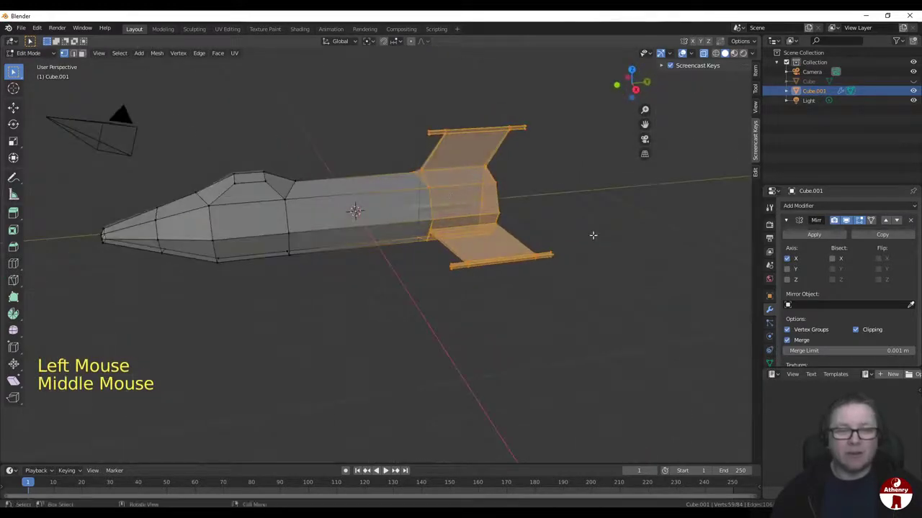
{"action": "key", "text": "Tab"}
{"action": "key", "text": "Tab"}
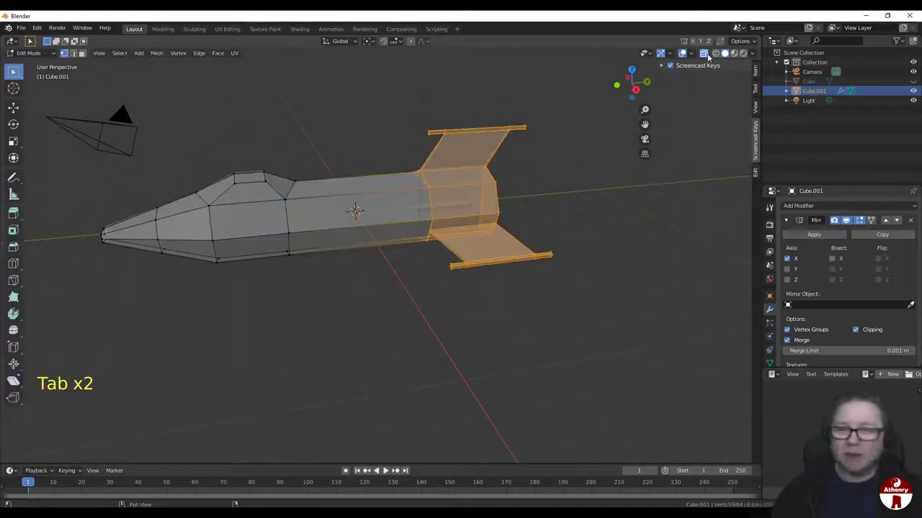
Step: Turn X-ray off and select the horizontal edge across the hull's rear end cap
{"action": "left_click", "coordinate": [689, 143]}
{"action": "middle_click_drag", "start_coordinate": [688, 143], "coordinate": [463, 201]}
{"action": "scroll", "coordinate": [524, 255], "scroll_direction": "up", "scroll_amount": 2}
{"action": "left_click", "coordinate": [542, 249]}
{"action": "left_click", "coordinate": [370, 196]}
{"action": "middle_click_drag", "start_coordinate": [317, 193], "coordinate": [358, 206]}
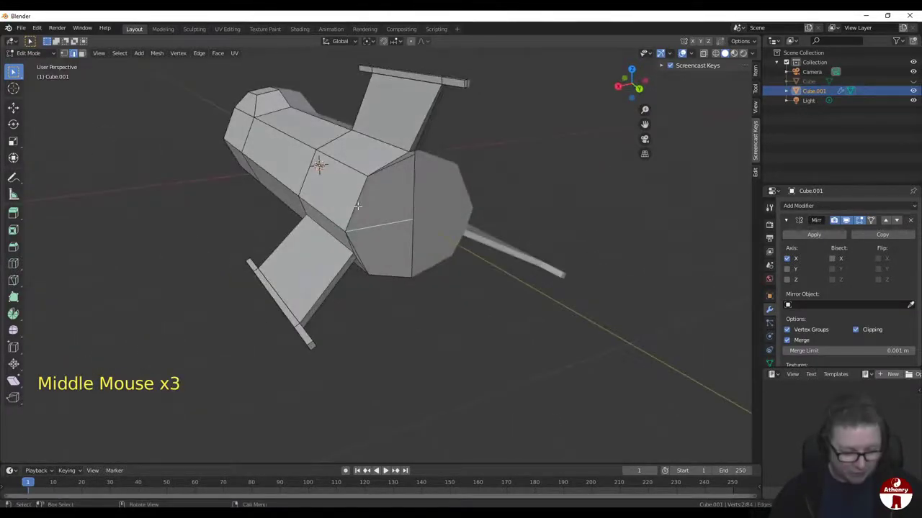
Step: Select all faces of the editable half of the rear end cap, including the thin upper and side slivers, leaving out the side fin's rear face
{"action": "key", "text": "3"}
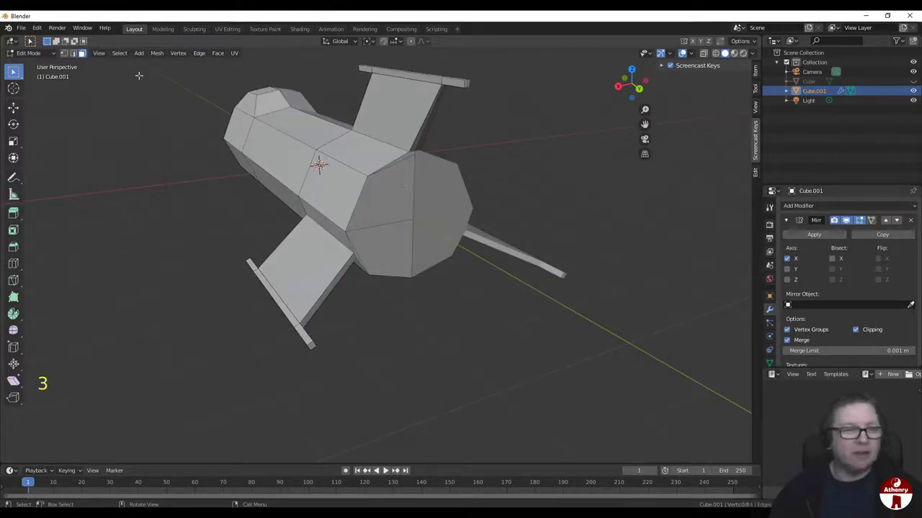
{"action": "left_click", "coordinate": [398, 158]}
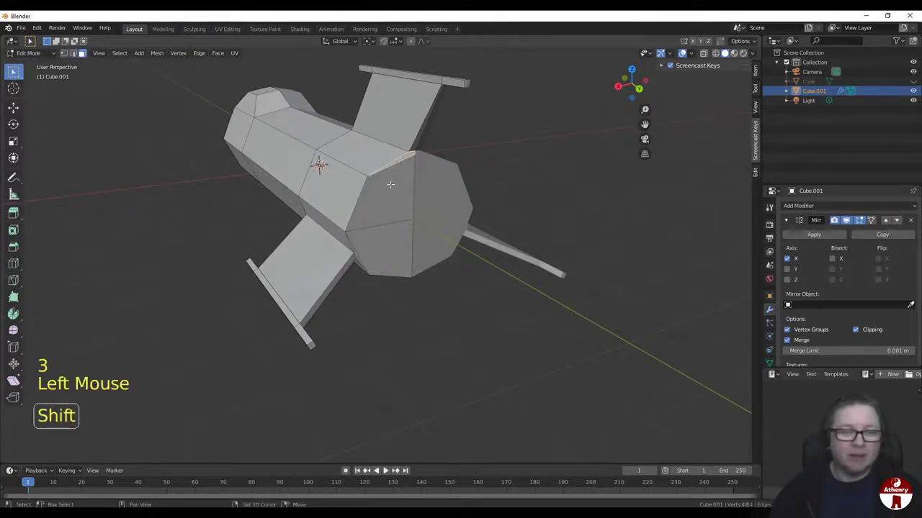
{"action": "left_click", "coordinate": [389, 185], "text": "shift"}
{"action": "left_click", "coordinate": [386, 239], "text": "shift"}
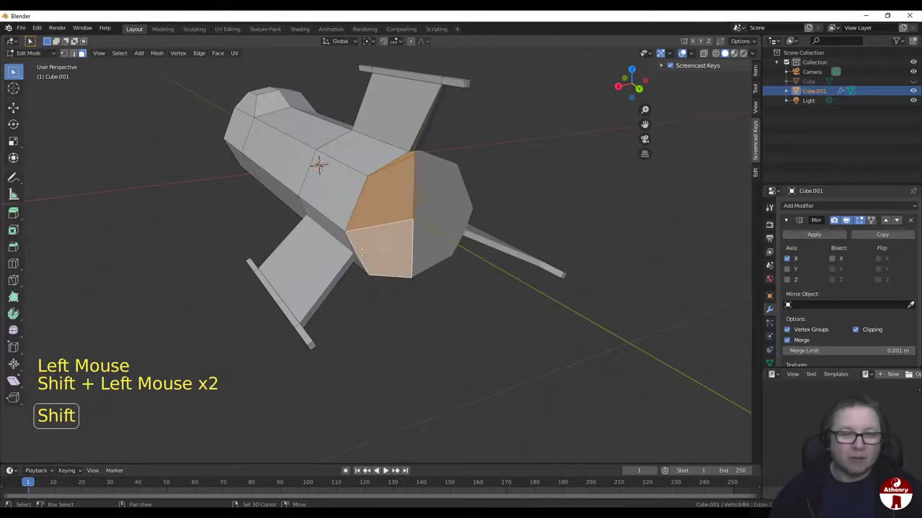
{"action": "left_click", "coordinate": [375, 268], "text": "shift"}
{"action": "middle_click_drag", "start_coordinate": [375, 268], "coordinate": [338, 259]}
{"action": "scroll", "coordinate": [324, 256], "scroll_direction": "up", "scroll_amount": 2}
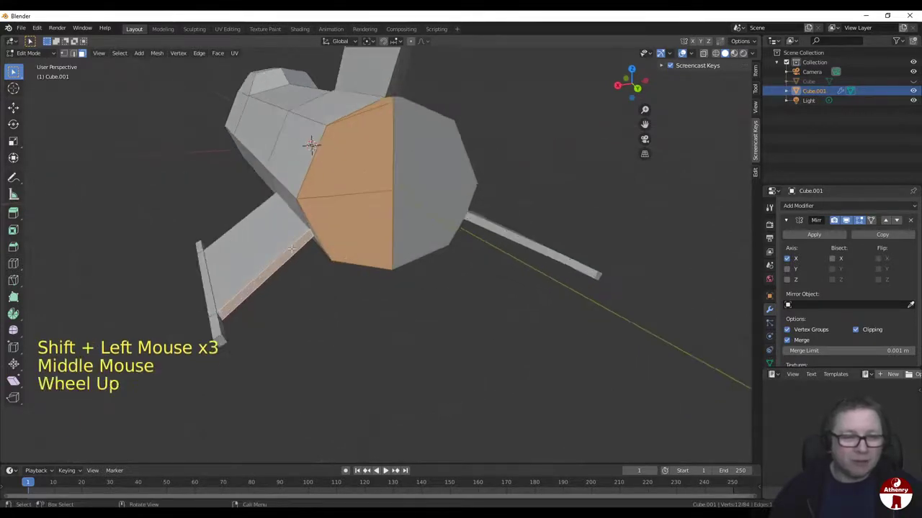
{"action": "left_click", "coordinate": [302, 242], "text": "shift"}
{"action": "left_click", "coordinate": [312, 231], "text": "shift"}
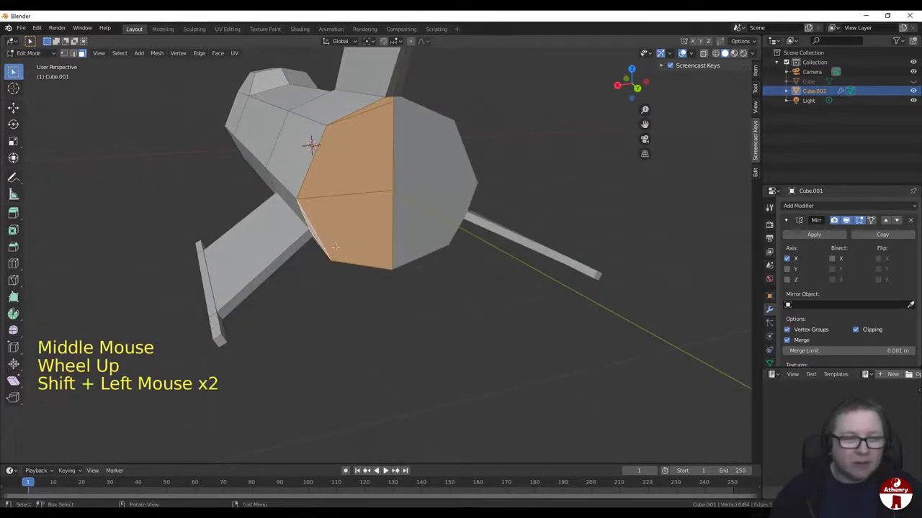
{"action": "scroll", "coordinate": [312, 231], "scroll_direction": "up", "scroll_amount": 2}
{"action": "middle_click_drag", "start_coordinate": [312, 231], "coordinate": [388, 278], "text": "shift"}
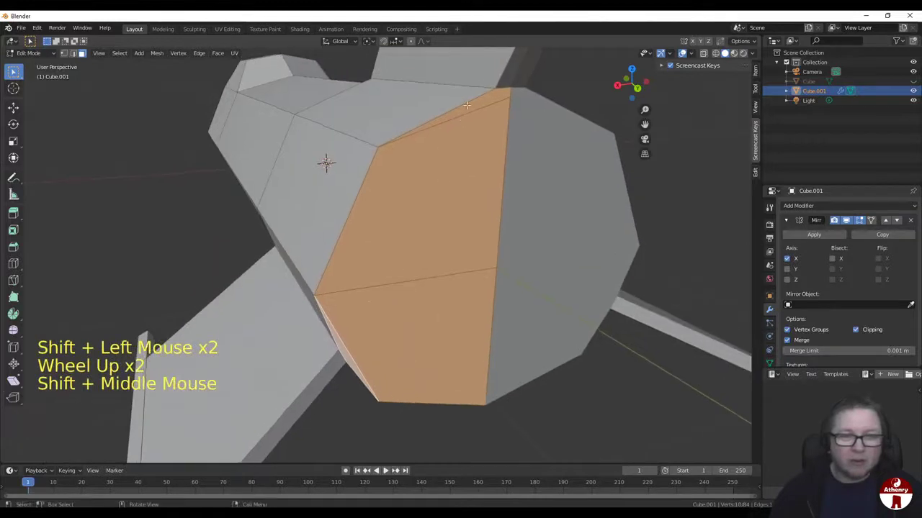
{"action": "middle_click_drag", "start_coordinate": [465, 246], "coordinate": [486, 257]}
{"action": "scroll", "coordinate": [382, 292], "scroll_direction": "down", "scroll_amount": 2}
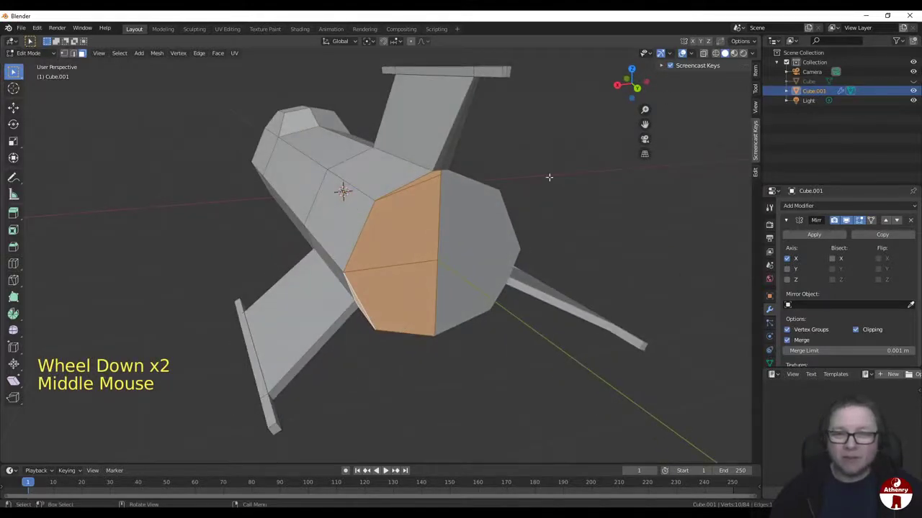
Step: Extrude the rear cap faces about 0.24 m along Y and scale them to about 0.79
{"action": "key", "text": "e"}
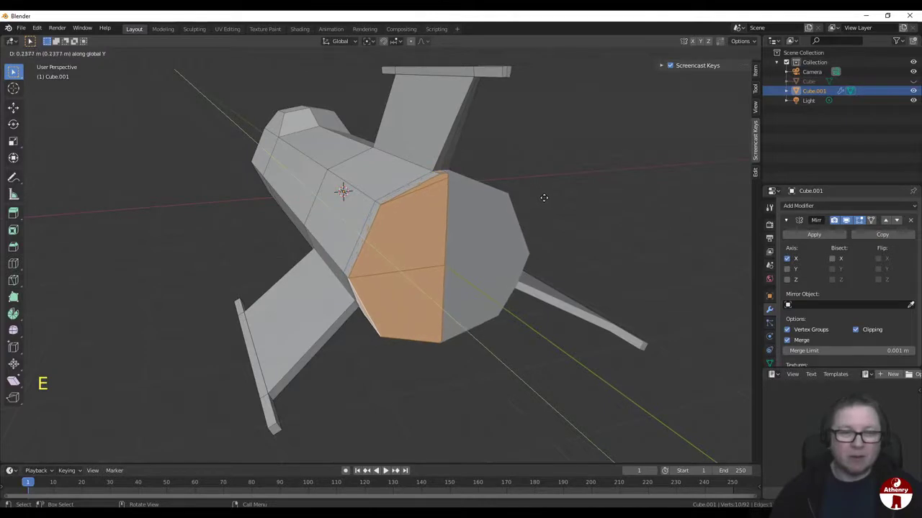
{"action": "left_click", "coordinate": [543, 197]}
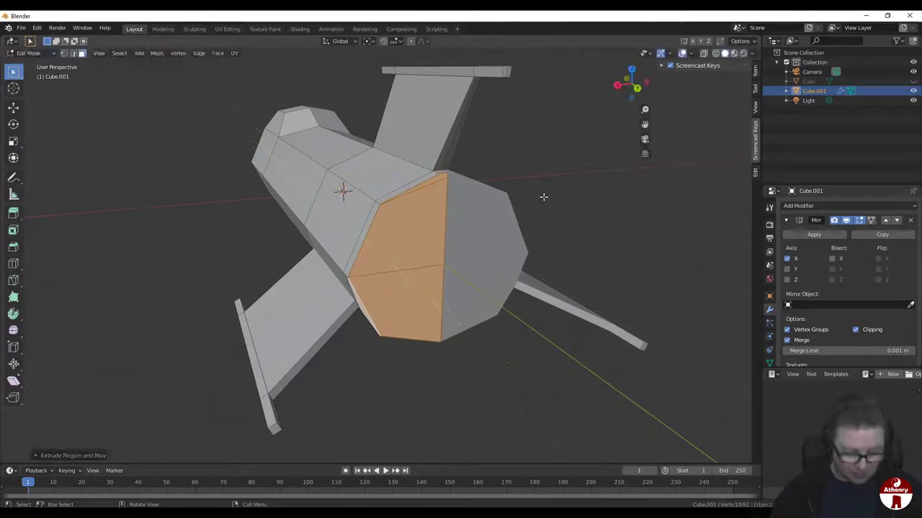
{"action": "key", "text": "s"}
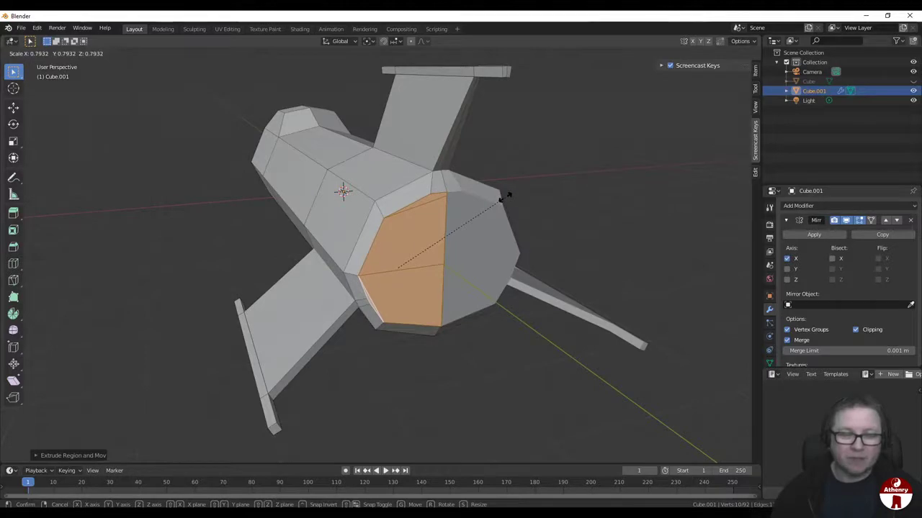
{"action": "left_click", "coordinate": [507, 195]}
Step: Snap the 3D cursor to the horizontal edge across the rear cap and turn off clipping in the Mirror modifier
{"action": "middle_click_drag", "start_coordinate": [507, 195], "coordinate": [283, 161]}
{"action": "left_click", "coordinate": [73, 54]}
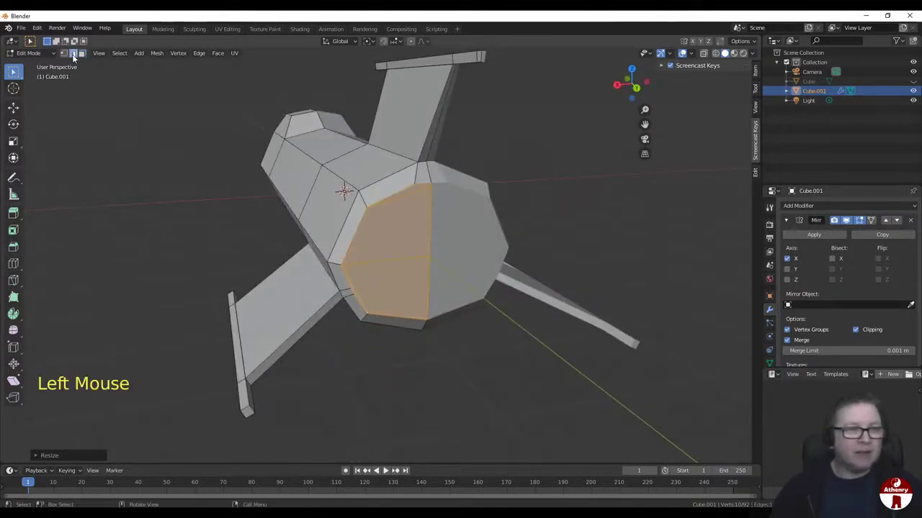
{"action": "left_click", "coordinate": [386, 267]}
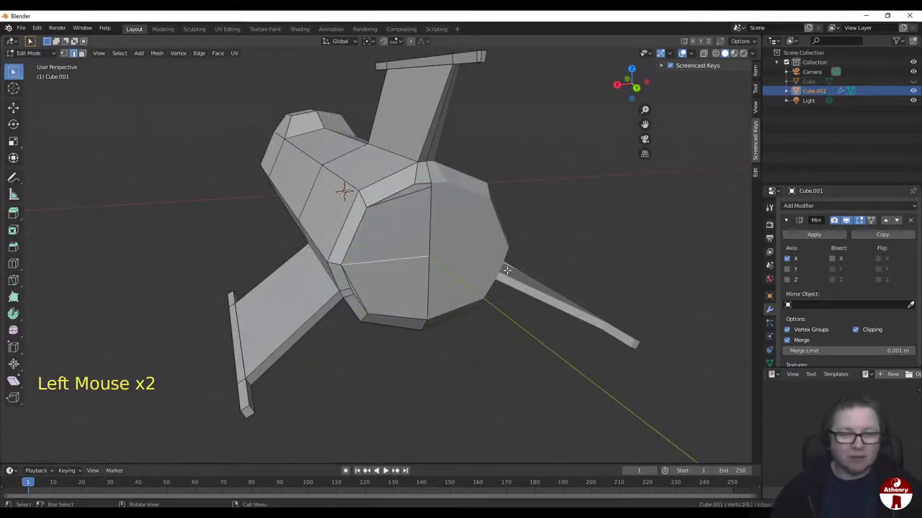
{"action": "middle_click_drag", "start_coordinate": [507, 270], "coordinate": [379, 231]}
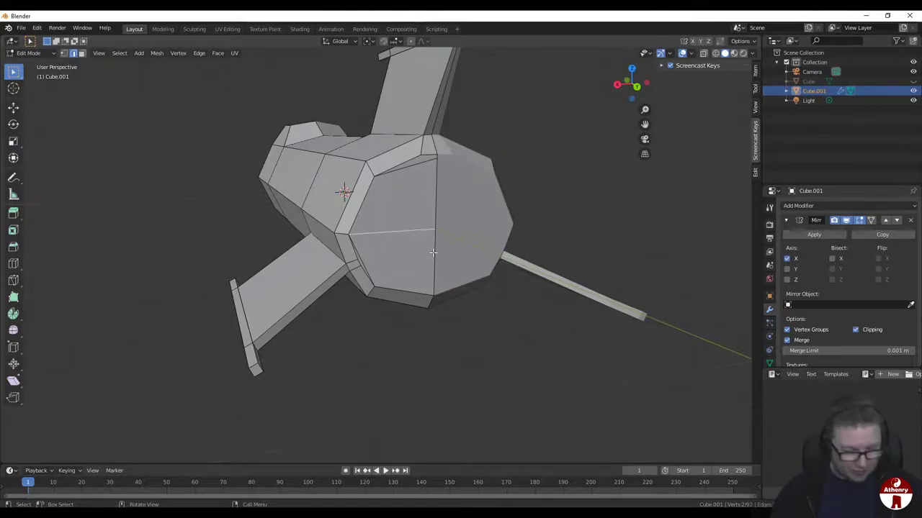
{"action": "key", "text": "shift+s"}
{"action": "key", "text": "shift+s"}
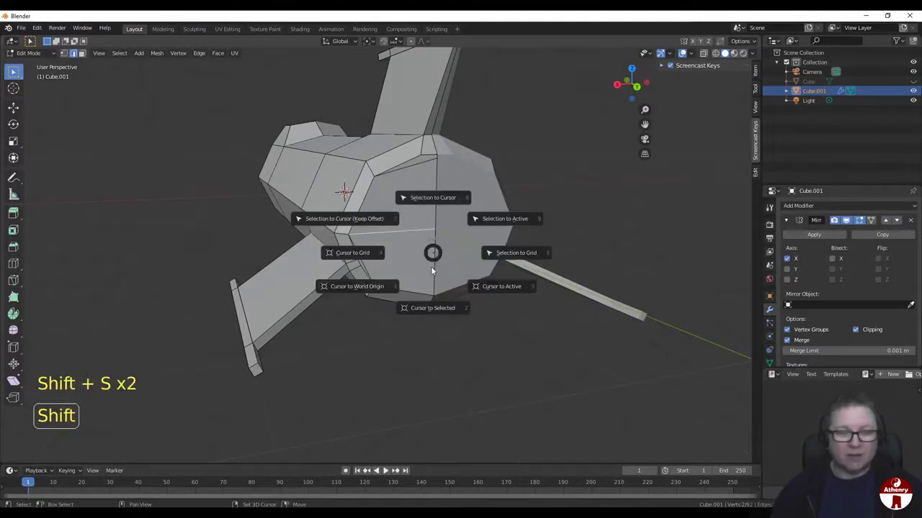
{"action": "left_click", "coordinate": [430, 308]}
{"action": "middle_click_drag", "start_coordinate": [430, 302], "coordinate": [403, 278]}
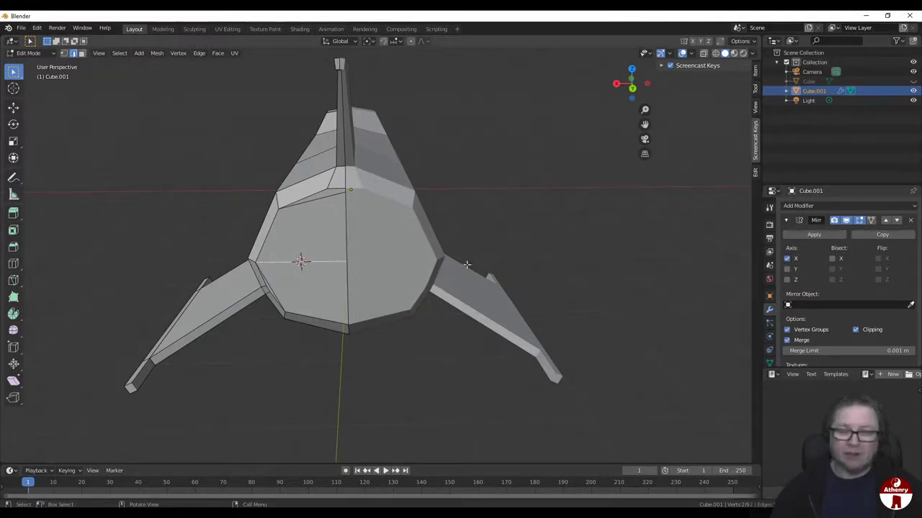
{"action": "left_click", "coordinate": [856, 329]}
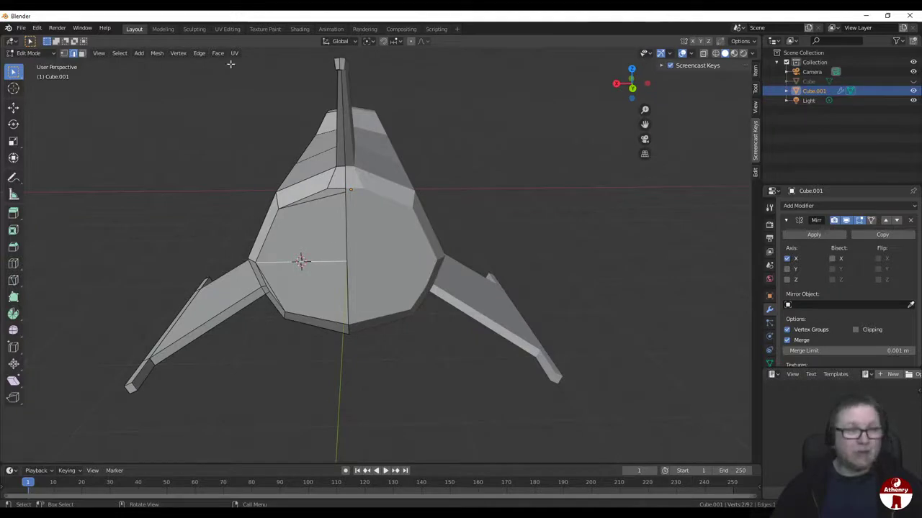
Step: Add a cylinder at the 3D cursor on the rear cap and rotate it 90° about the X axis
{"action": "left_click", "coordinate": [140, 53]}
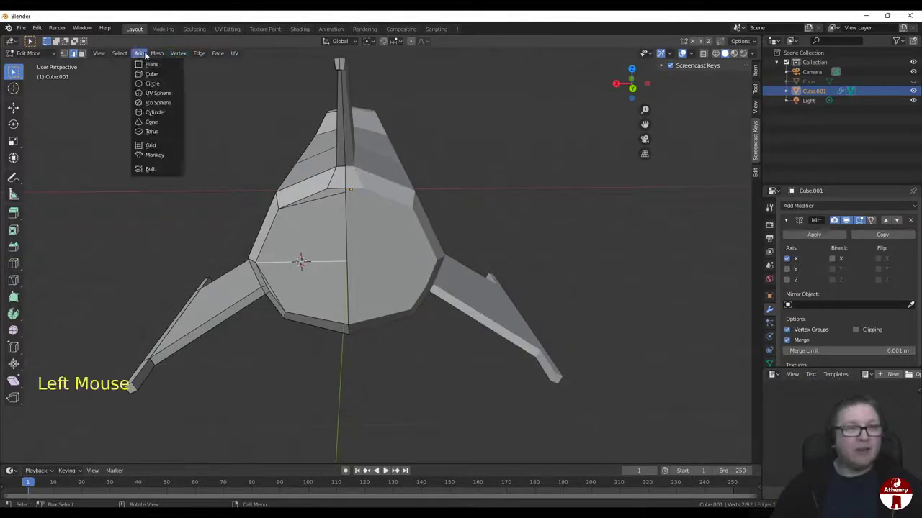
{"action": "left_click", "coordinate": [155, 112]}
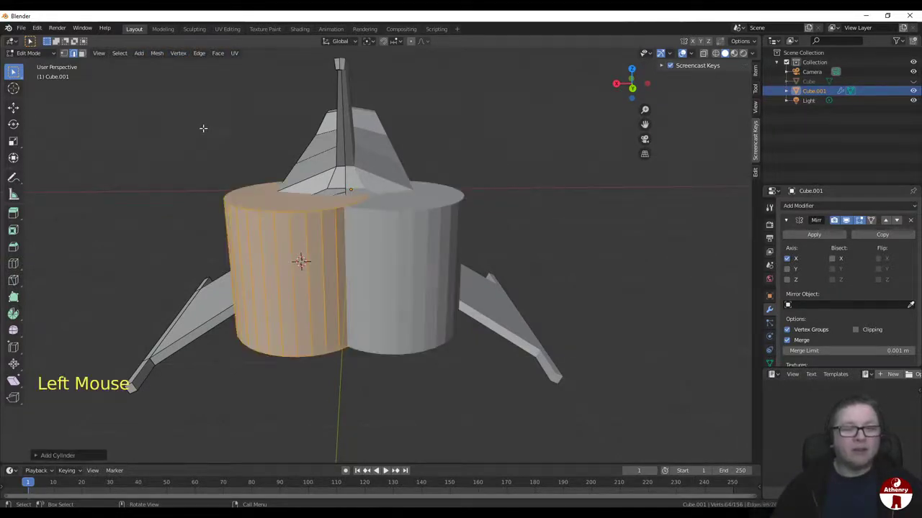
{"action": "mouse_move", "coordinate": [504, 255]}
{"action": "middle_mouse_down"}
{"action": "mouse_move", "coordinate": [460, 244]}
{"action": "mouse_move", "coordinate": [517, 265]}
{"action": "middle_mouse_up"}
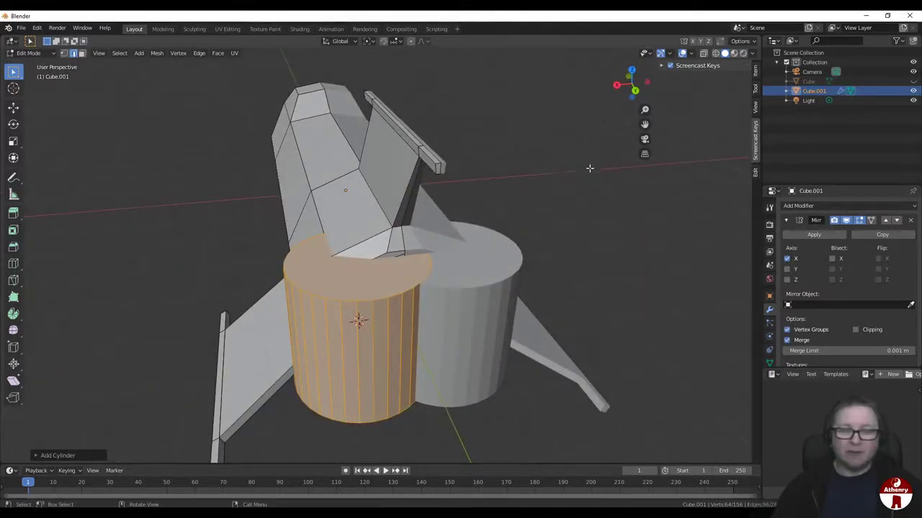
{"action": "scroll", "coordinate": [530, 348], "scroll_direction": "down", "scroll_amount": 2}
{"action": "type", "text": "r"}
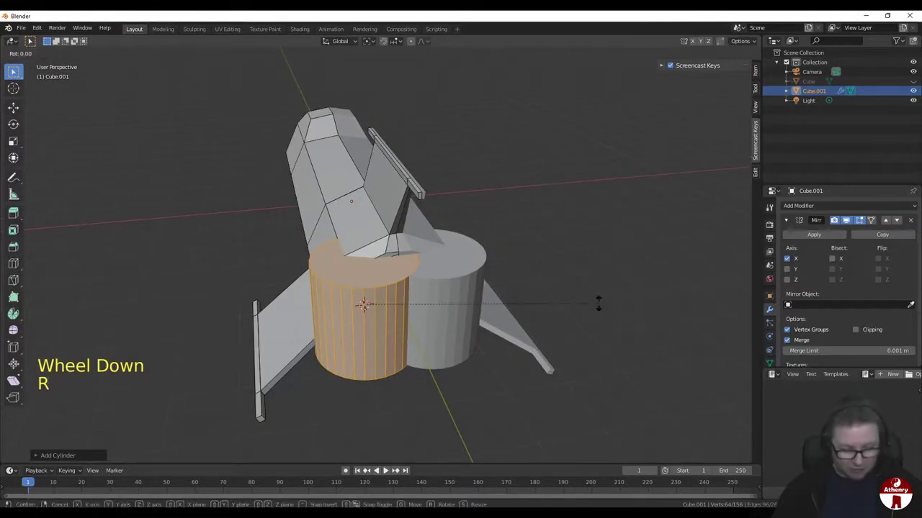
{"action": "type", "text": "x"}
{"action": "type", "text": "90"}
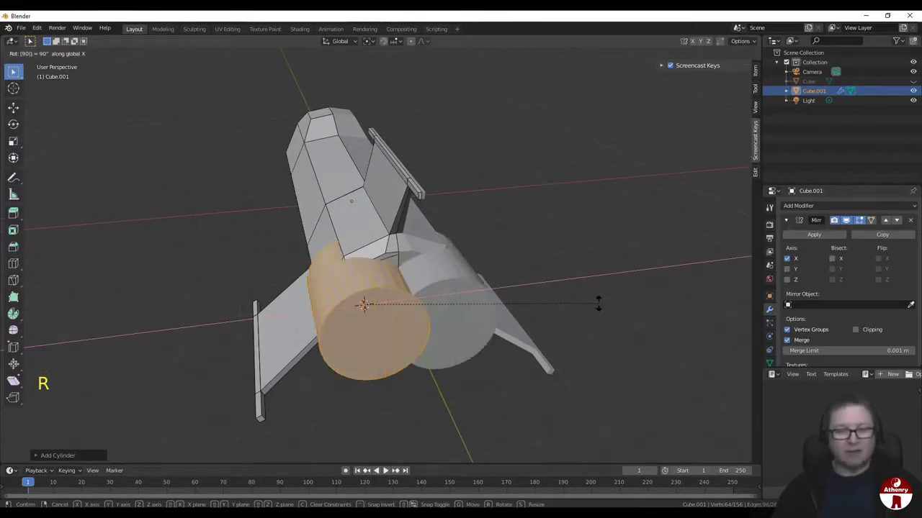
{"action": "key", "text": "Return"}
Step: Scale the engine cylinder uniformly to about 0.45 so it fits within its half of the rear cap
{"action": "middle_click_drag", "start_coordinate": [598, 305], "coordinate": [593, 332]}
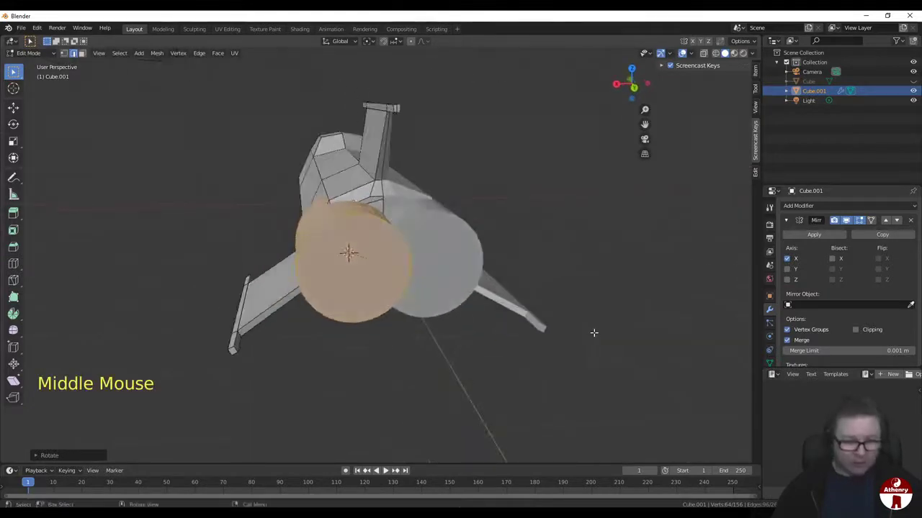
{"action": "key", "text": "s"}
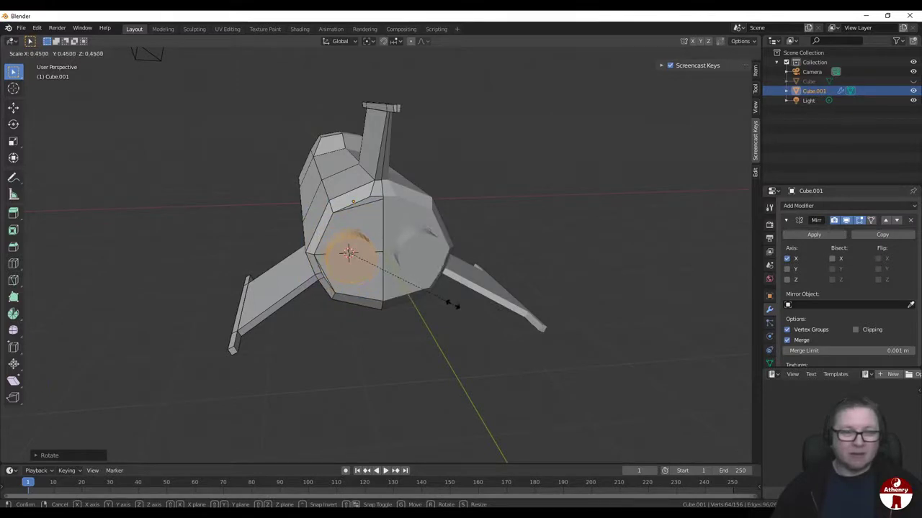
{"action": "left_click", "coordinate": [461, 306]}
Step: Inset the engine cylinder's rear end face by about 0.03 m in face select mode
{"action": "mouse_move", "coordinate": [405, 315]}
{"action": "middle_mouse_down"}
{"action": "mouse_move", "coordinate": [454, 282]}
{"action": "mouse_move", "coordinate": [477, 302]}
{"action": "mouse_move", "coordinate": [481, 321]}
{"action": "mouse_move", "coordinate": [391, 295]}
{"action": "mouse_move", "coordinate": [398, 310]}
{"action": "mouse_move", "coordinate": [389, 315]}
{"action": "middle_mouse_up"}
{"action": "scroll", "coordinate": [398, 310], "scroll_direction": "up", "scroll_amount": 2}
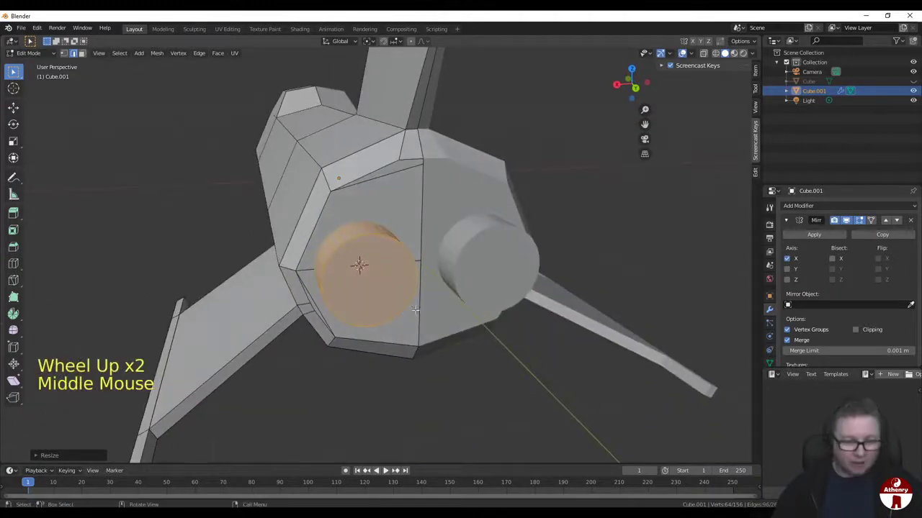
{"action": "left_click", "coordinate": [82, 54]}
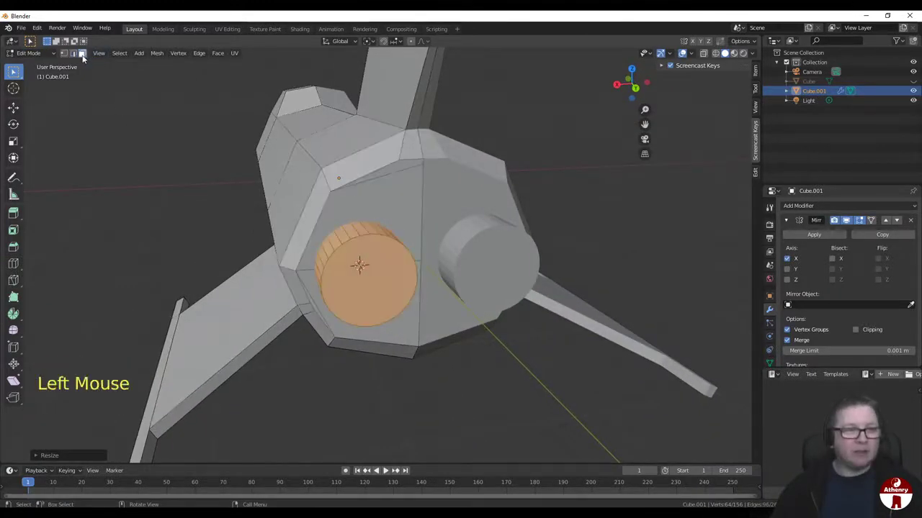
{"action": "left_click", "coordinate": [350, 286]}
{"action": "middle_click_drag", "start_coordinate": [528, 413], "coordinate": [557, 407]}
{"action": "key", "text": "i"}
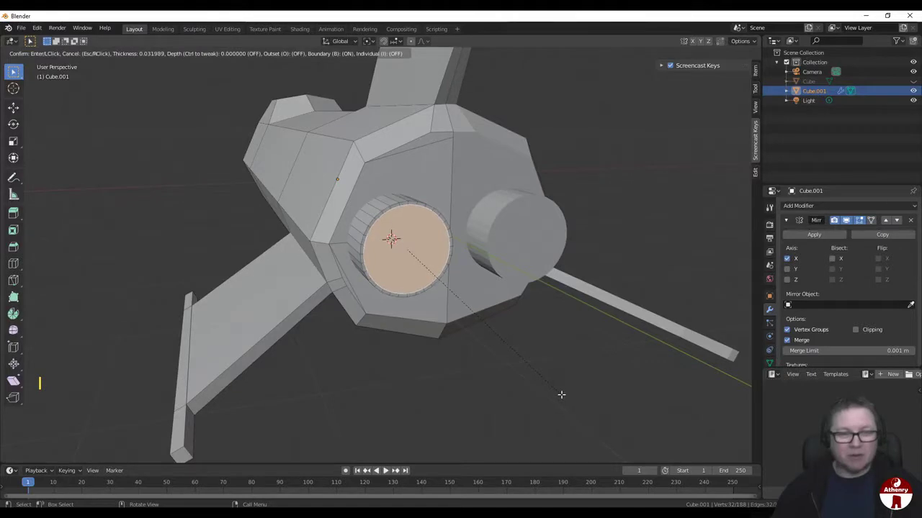
{"action": "left_click", "coordinate": [559, 395]}
Step: Extrude the inset engine face about 0.46 m inward along Y to hollow out the nozzle
{"action": "scroll", "coordinate": [553, 400], "scroll_direction": "up", "scroll_amount": 1}
{"action": "middle_click_drag", "start_coordinate": [552, 401], "coordinate": [550, 402]}
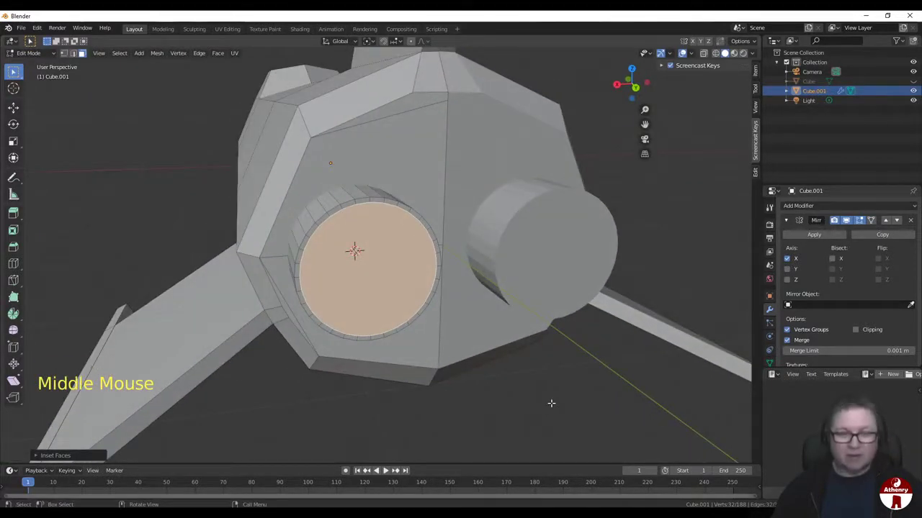
{"action": "key", "text": "e"}
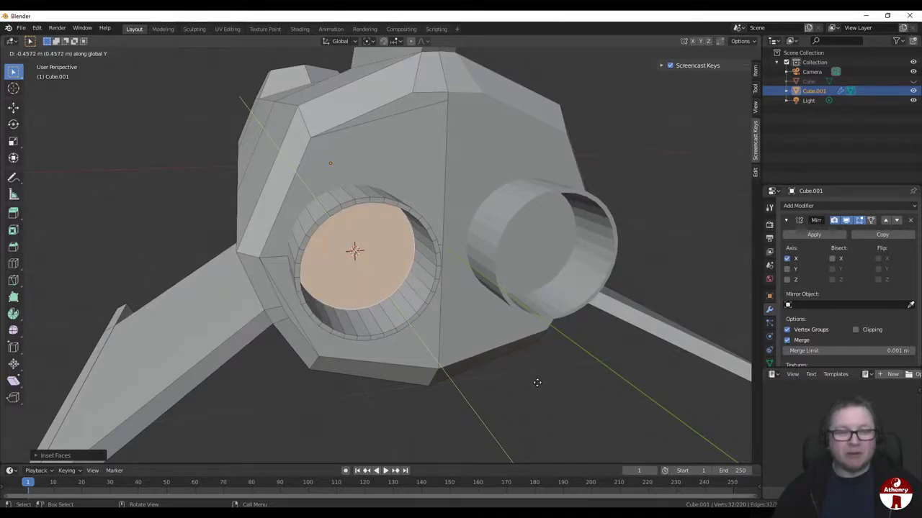
{"action": "left_click", "coordinate": [537, 383]}
Step: Return to Object Mode and rename the ship object Cube.001 as Spaceship
{"action": "middle_click_drag", "start_coordinate": [537, 383], "coordinate": [505, 388]}
{"action": "scroll", "coordinate": [557, 399], "scroll_direction": "down", "scroll_amount": 3}
{"action": "scroll", "coordinate": [632, 413], "scroll_direction": "down", "scroll_amount": 1}
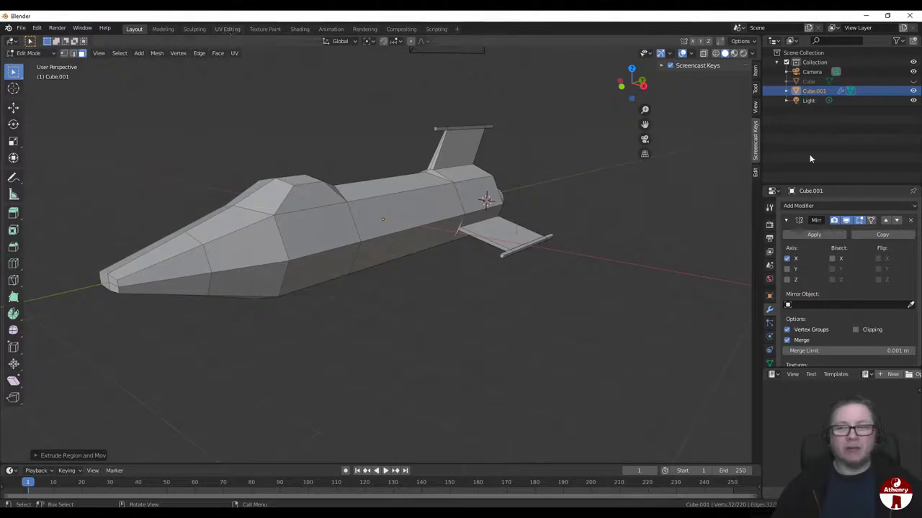
{"action": "key", "text": "Tab"}
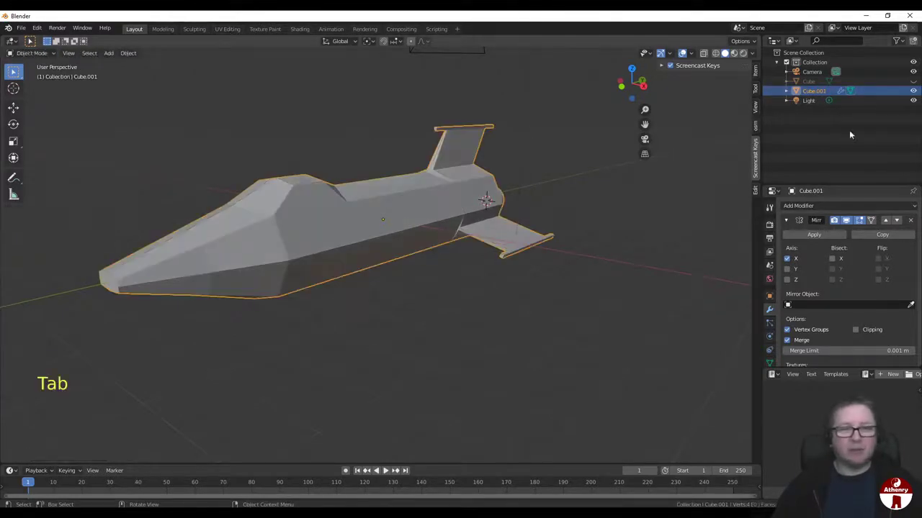
{"action": "triple_click", "coordinate": [814, 91]}
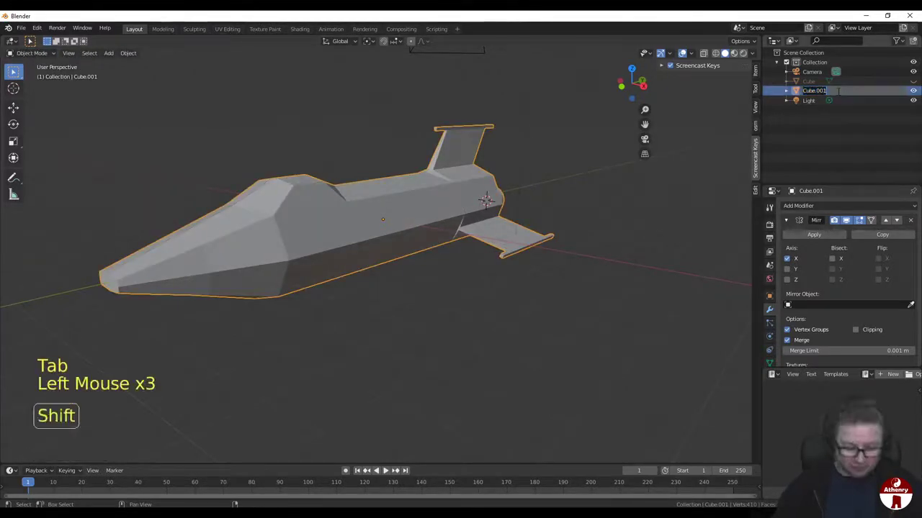
{"action": "type", "text": "S"}
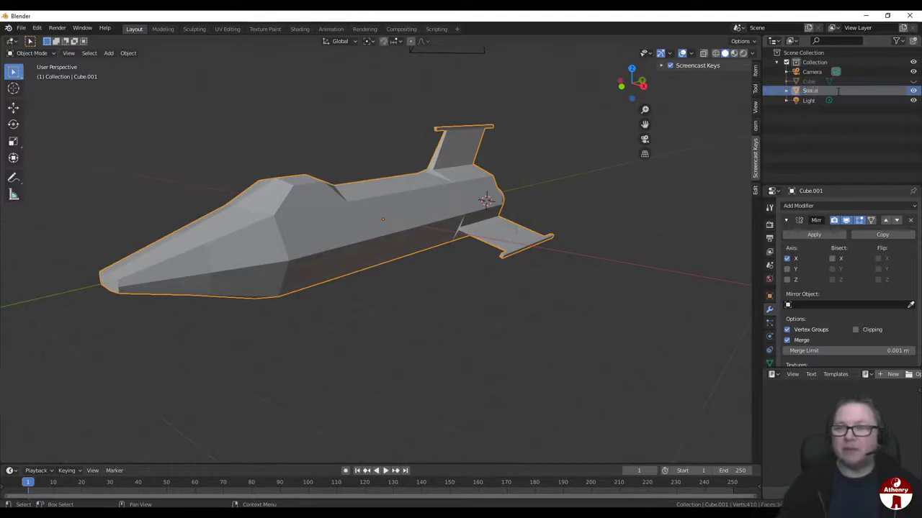
{"action": "type", "text": "paceship"}
{"action": "key", "text": "Return"}
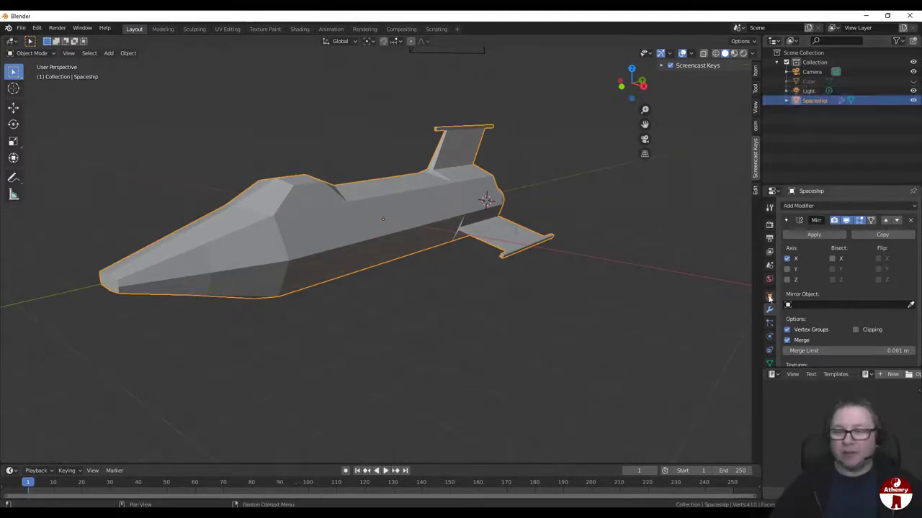
Step: Create a new material for the ship and name it Spaceship
{"action": "scroll", "coordinate": [769, 298], "scroll_direction": "down", "scroll_amount": 3}
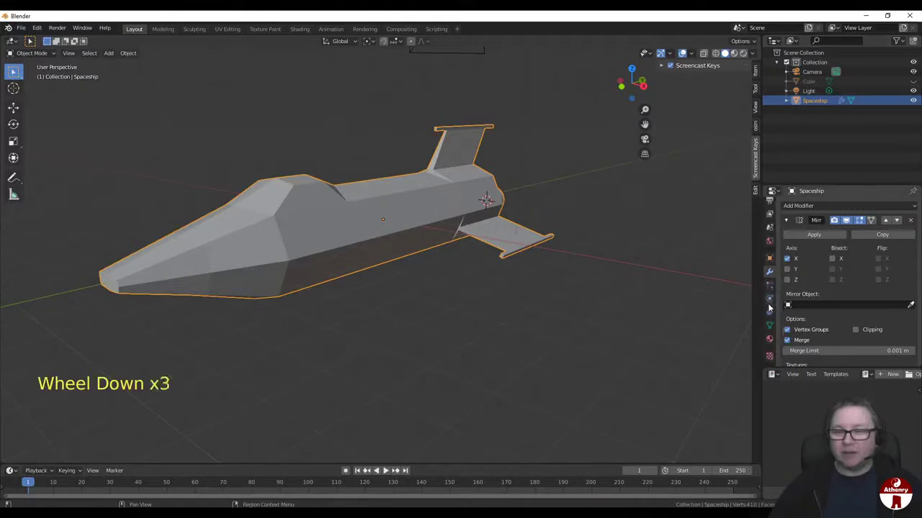
{"action": "left_click", "coordinate": [770, 341]}
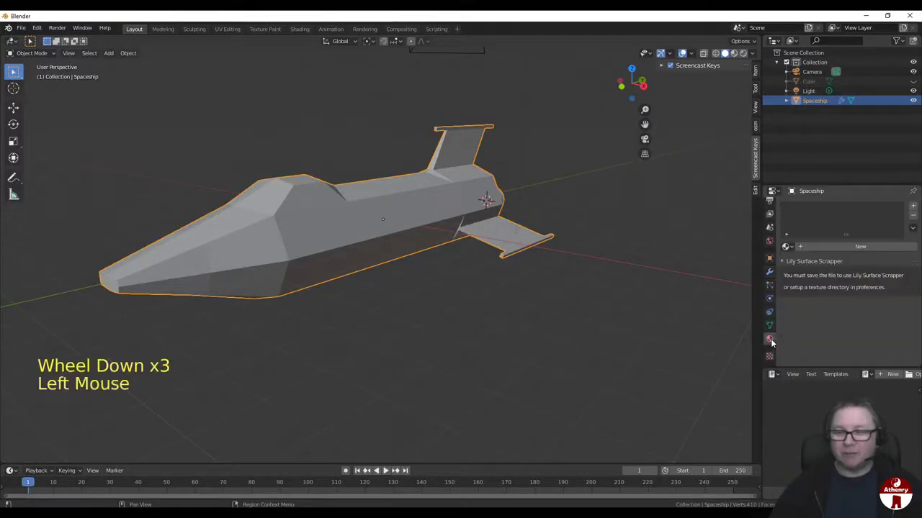
{"action": "left_click", "coordinate": [851, 247]}
{"action": "triple_click", "coordinate": [827, 208]}
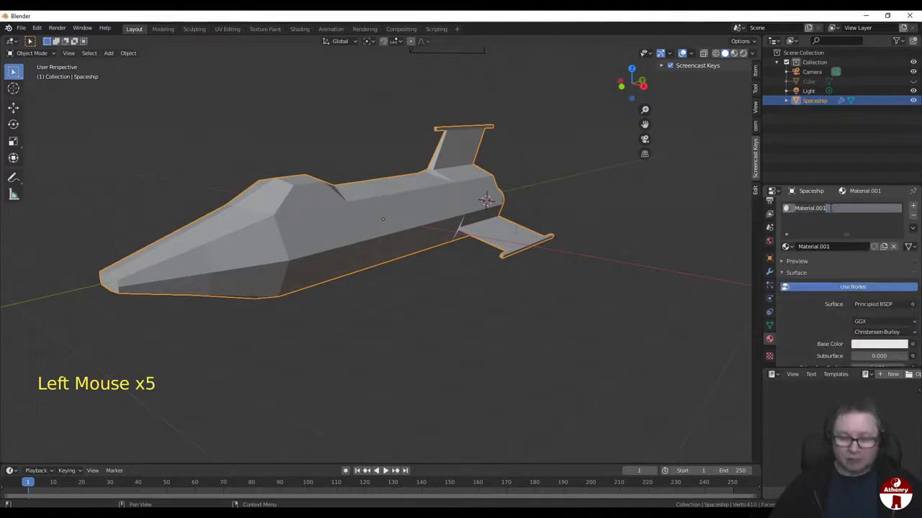
{"action": "type", "text": "Spaces"}
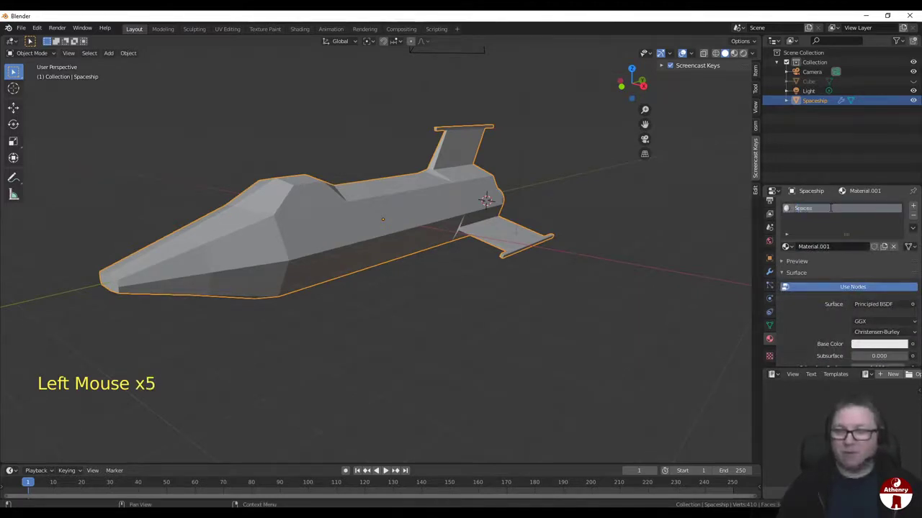
{"action": "type", "text": "hip"}
{"action": "key", "text": "Return"}
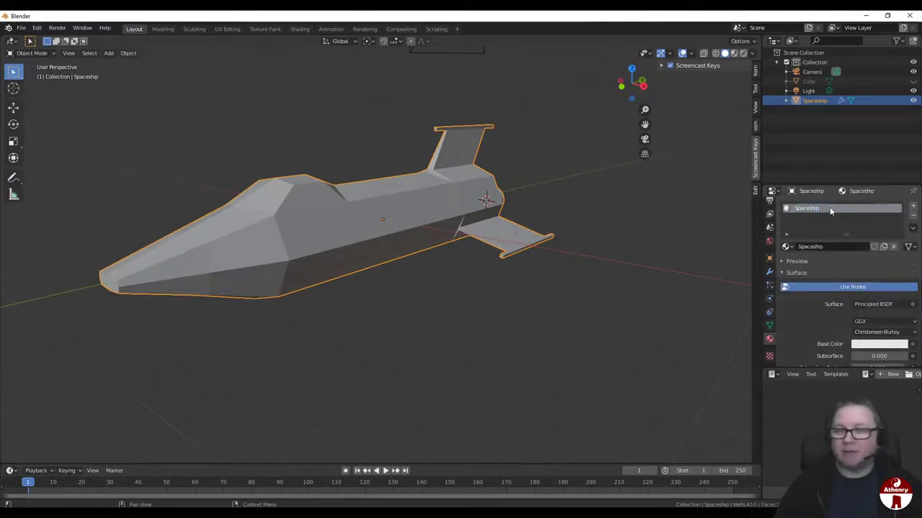
Step: Assign an Image Texture to the material's base color, using a new blank 1024 × 1024 px image named Spaceship
{"action": "scroll", "coordinate": [812, 338], "scroll_direction": "down", "scroll_amount": 3}
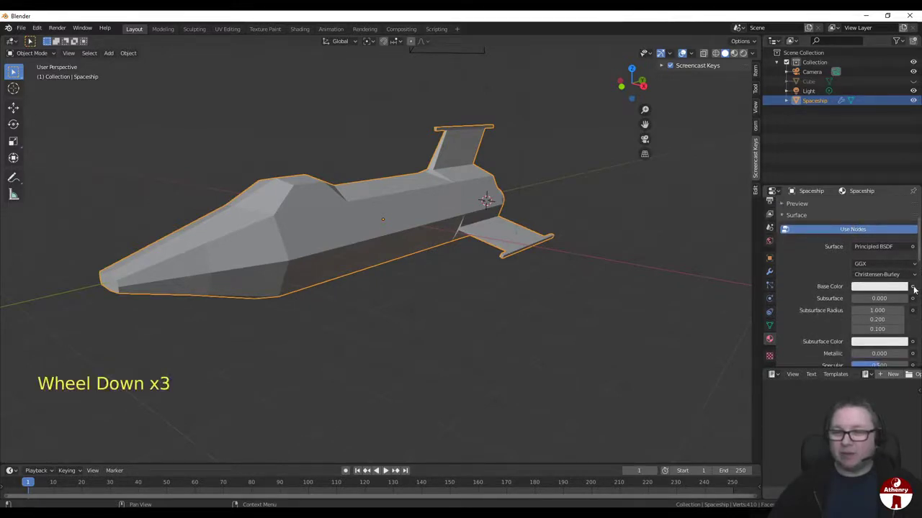
{"action": "left_click", "coordinate": [913, 287]}
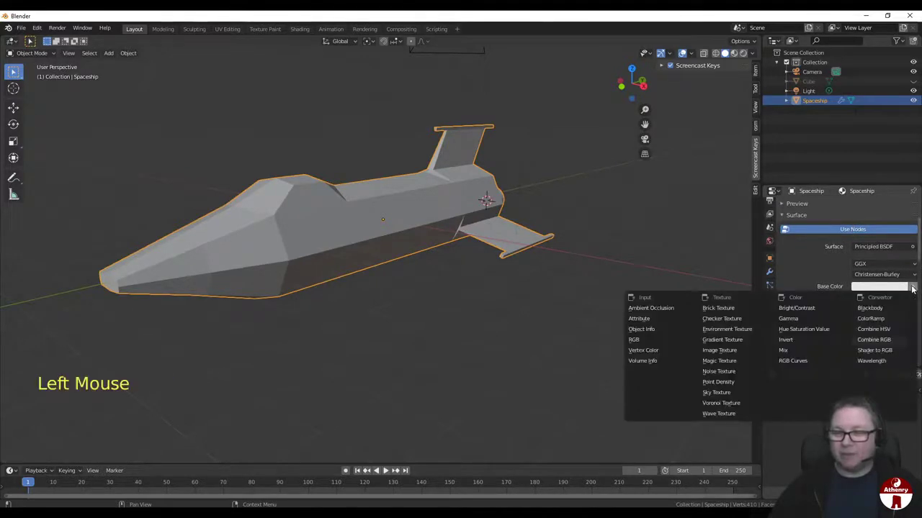
{"action": "left_click", "coordinate": [720, 350]}
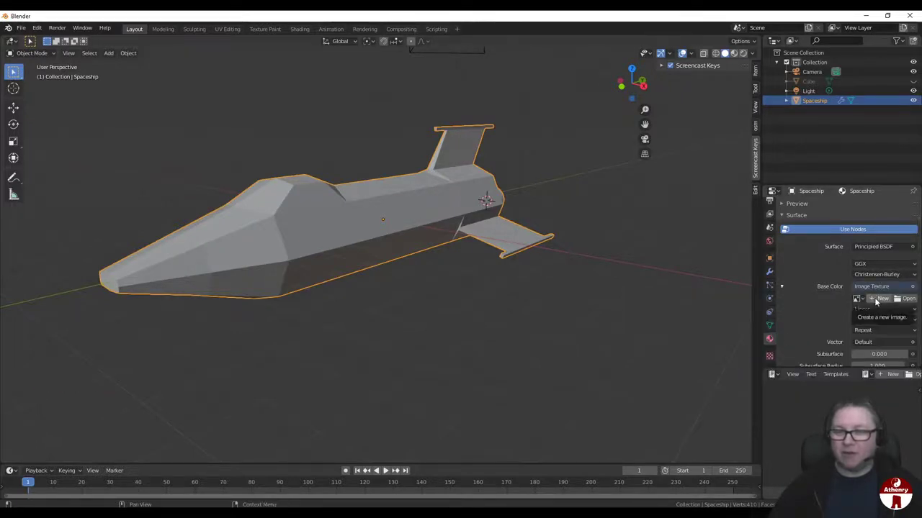
{"action": "left_click", "coordinate": [876, 299]}
{"action": "left_click", "coordinate": [864, 291]}
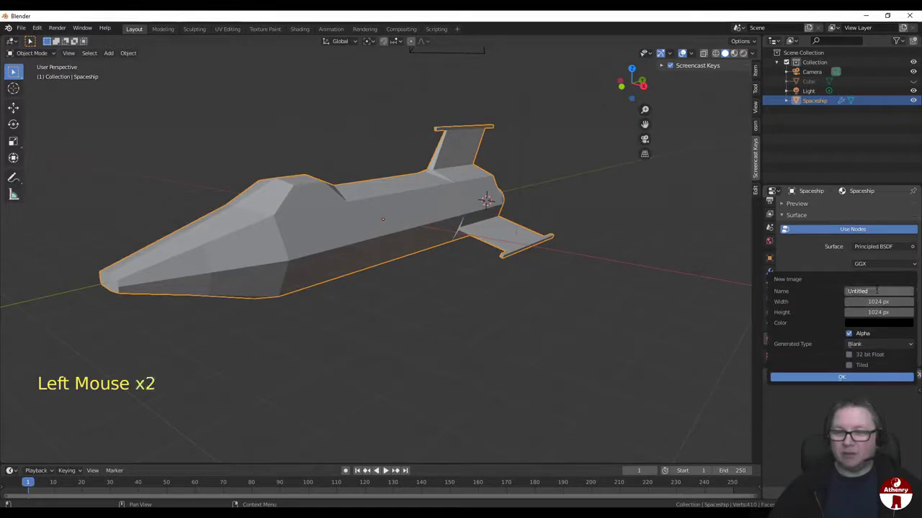
{"action": "key", "text": "BackSpace"}
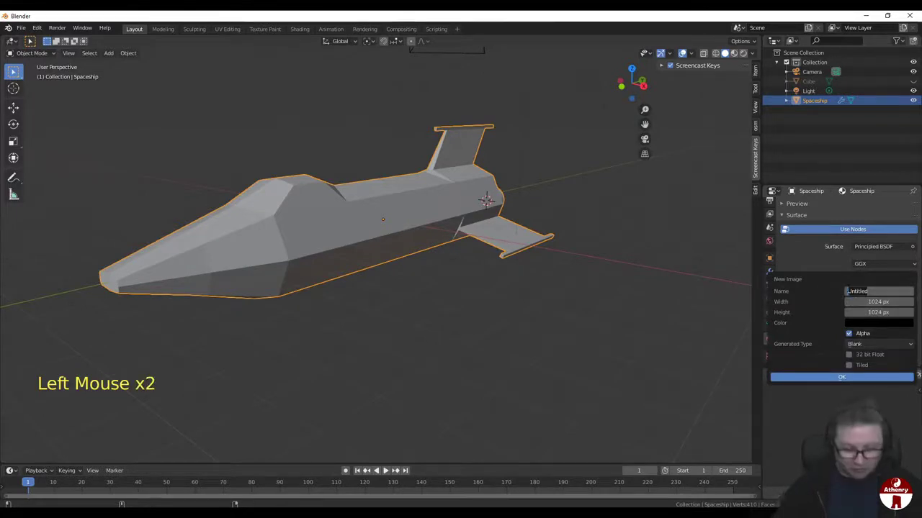
{"action": "type", "text": "Spaceship"}
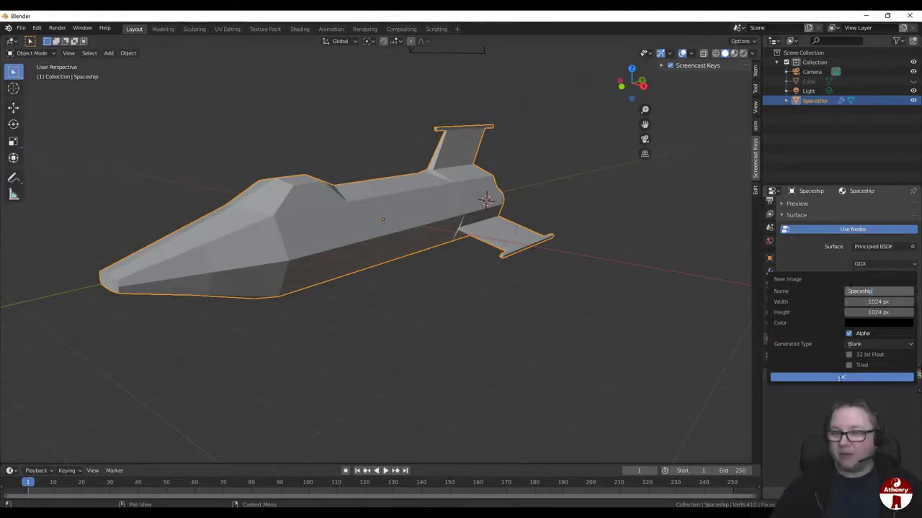
{"action": "left_click", "coordinate": [841, 378]}
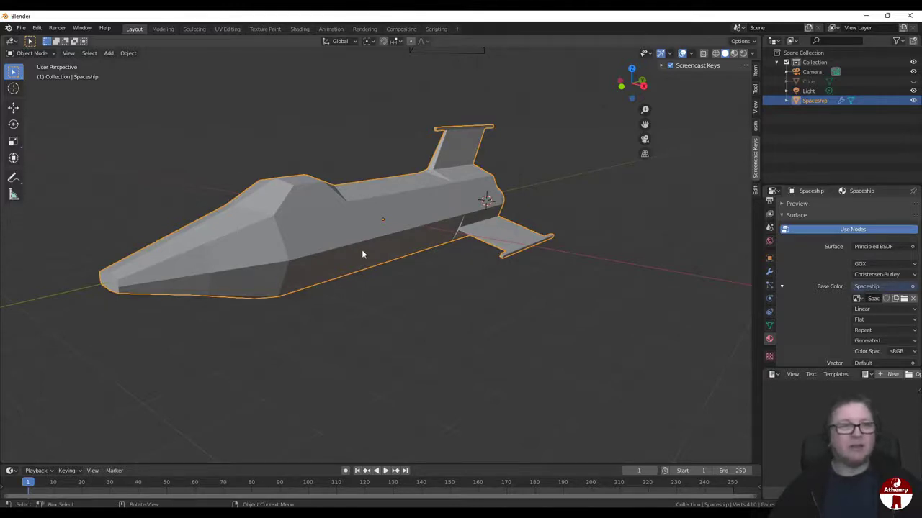
Step: In the UV Editing workspace, select the whole ship mesh and unwrap it using Smart UV Project with the default settings
{"action": "left_click", "coordinate": [220, 28]}
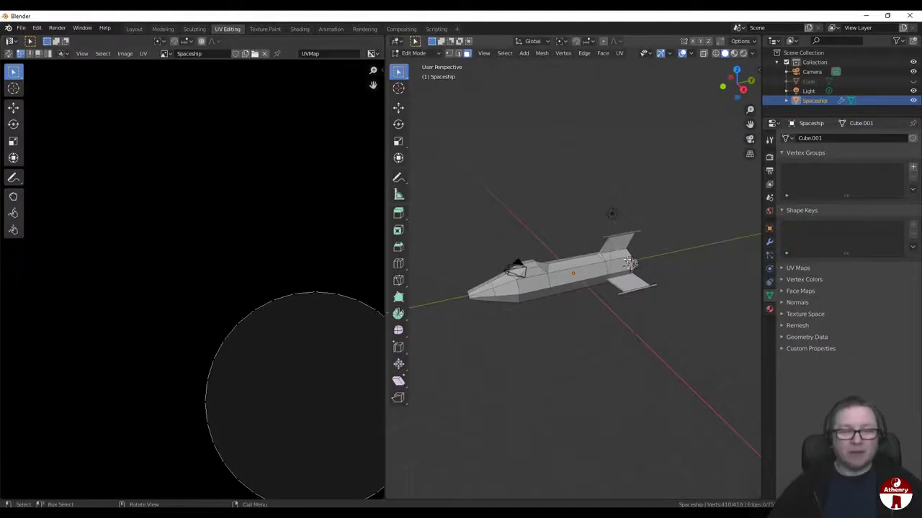
{"action": "key", "text": "Home"}
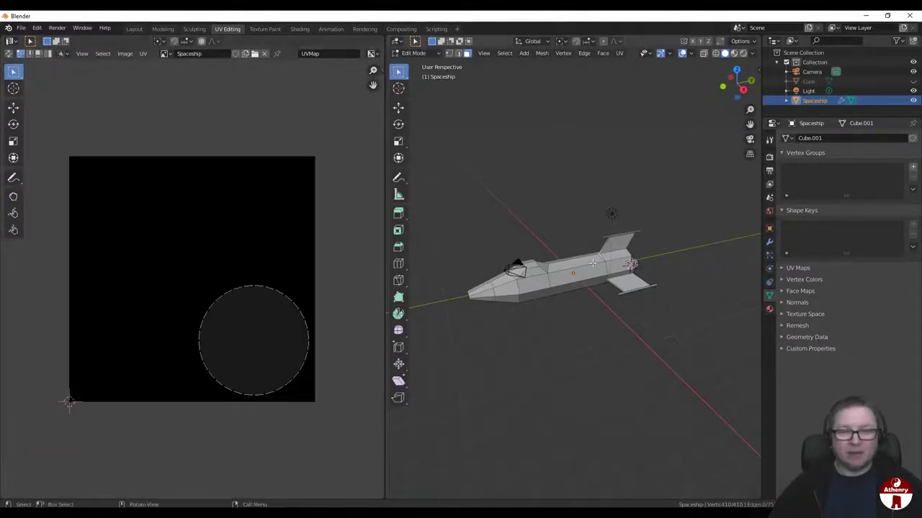
{"action": "key", "text": "a"}
{"action": "middle_click_drag", "start_coordinate": [592, 264], "coordinate": [654, 271]}
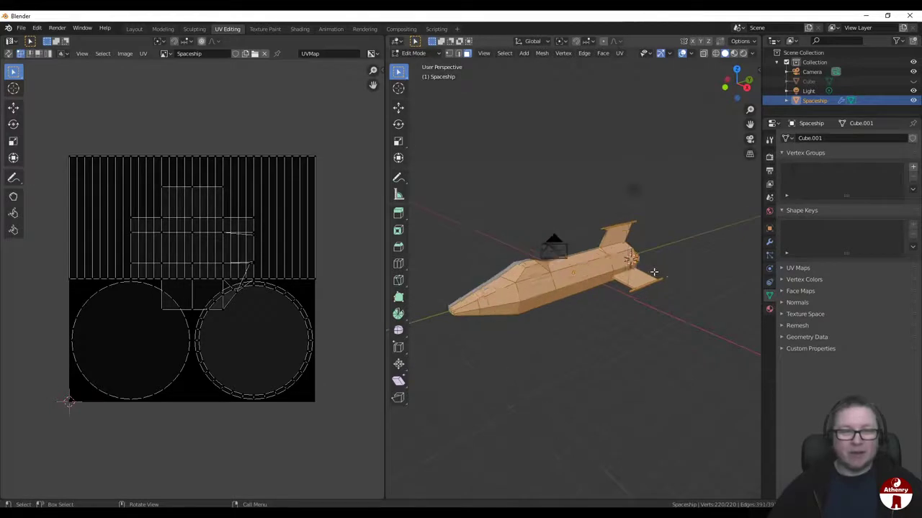
{"action": "left_click", "coordinate": [620, 54]}
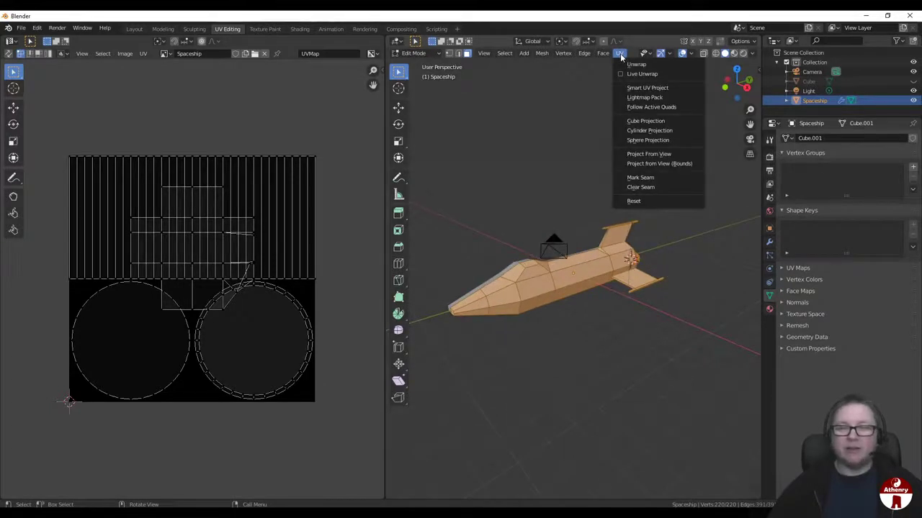
{"action": "left_click", "coordinate": [638, 88]}
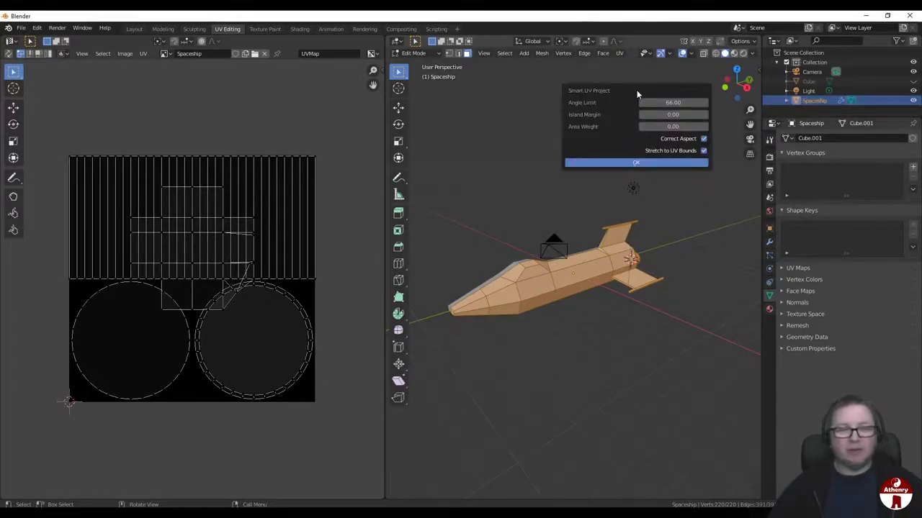
{"action": "left_click", "coordinate": [632, 162]}
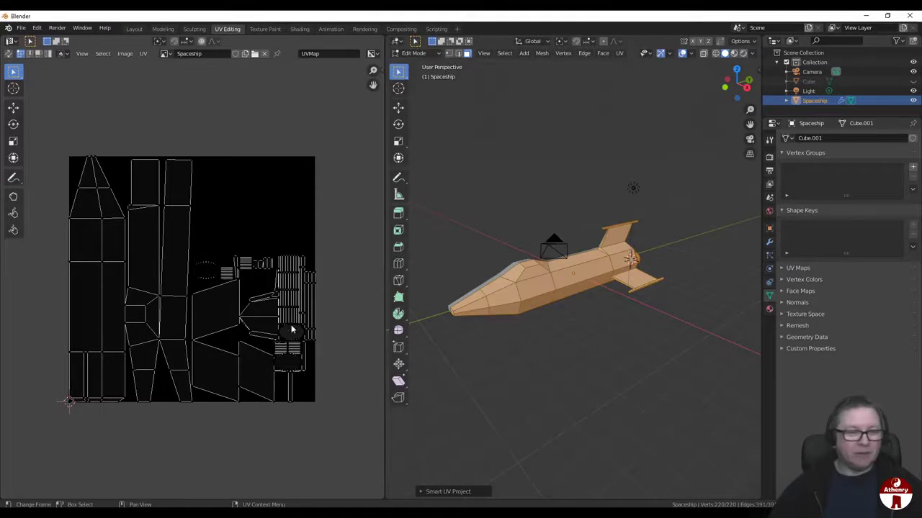
{"action": "scroll", "coordinate": [226, 328], "scroll_direction": "up", "scroll_amount": 5}
{"action": "scroll", "coordinate": [228, 333], "scroll_direction": "down", "scroll_amount": 4}
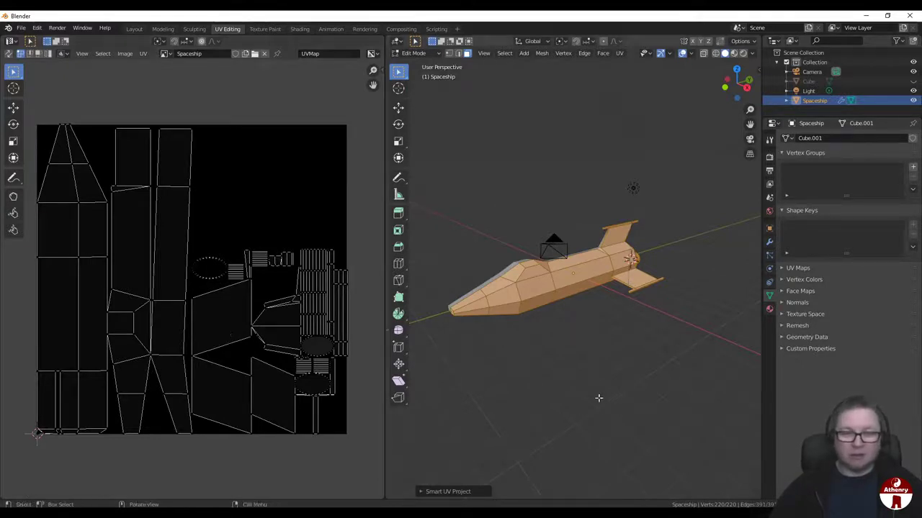
{"action": "scroll", "coordinate": [593, 391], "scroll_direction": "up", "scroll_amount": 5}
{"action": "scroll", "coordinate": [526, 378], "scroll_direction": "down", "scroll_amount": 3}
{"action": "middle_click_drag", "start_coordinate": [526, 378], "coordinate": [549, 374]}
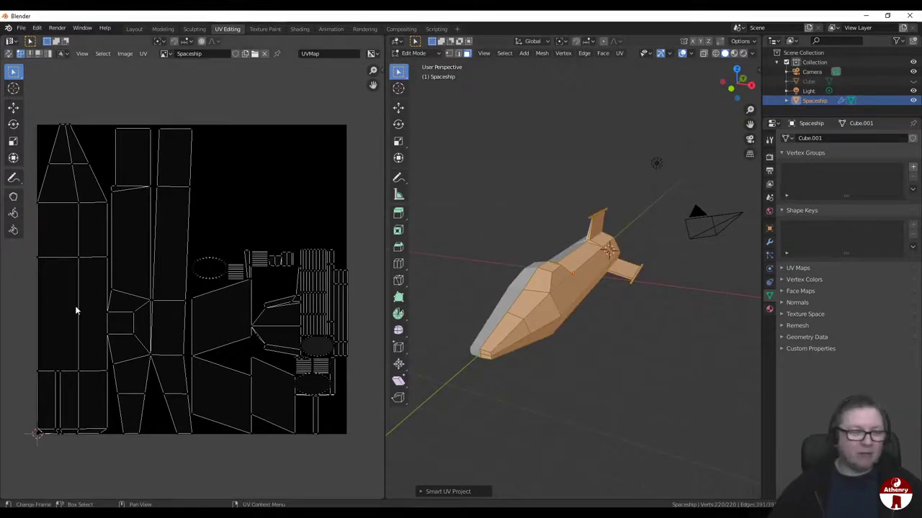
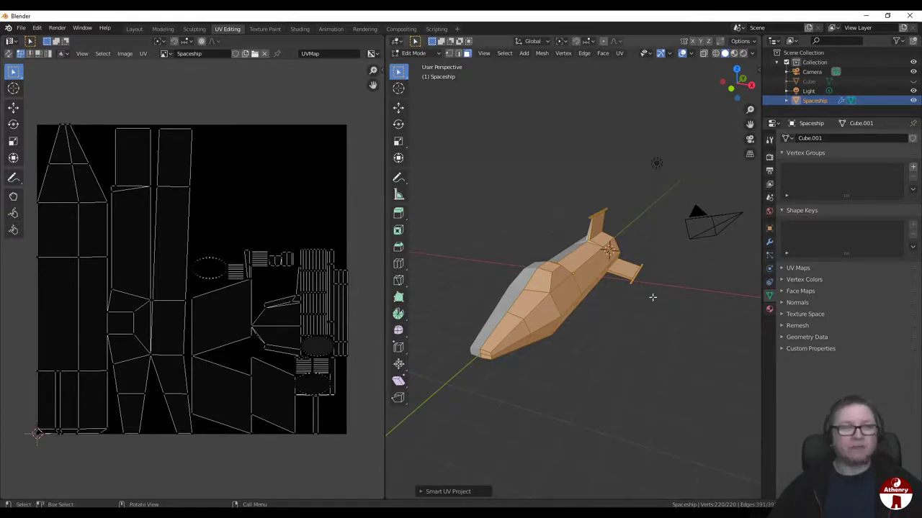
Step: In the Texture Paint workspace, fill the whole Spaceship image with white using the Fill tool
{"action": "left_click", "coordinate": [265, 29]}
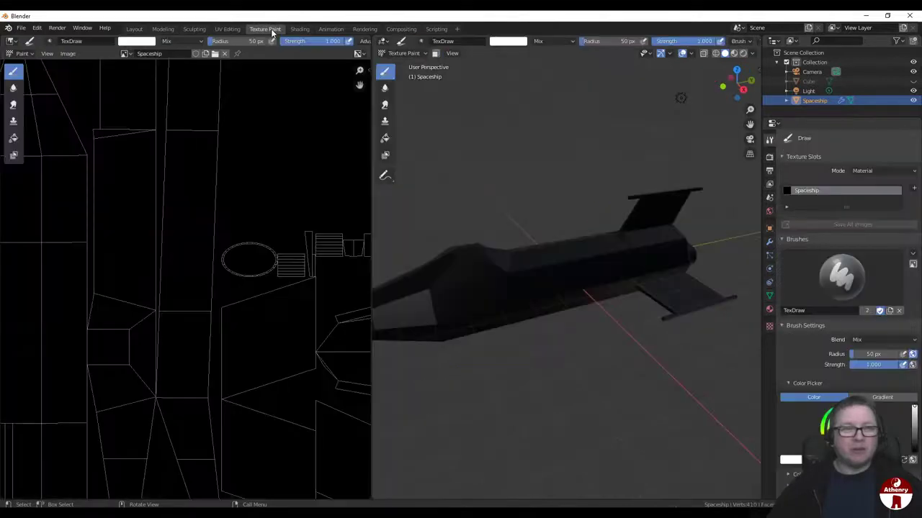
{"action": "scroll", "coordinate": [243, 135], "scroll_direction": "down", "scroll_amount": 3}
{"action": "scroll", "coordinate": [244, 136], "scroll_direction": "up", "scroll_amount": 1}
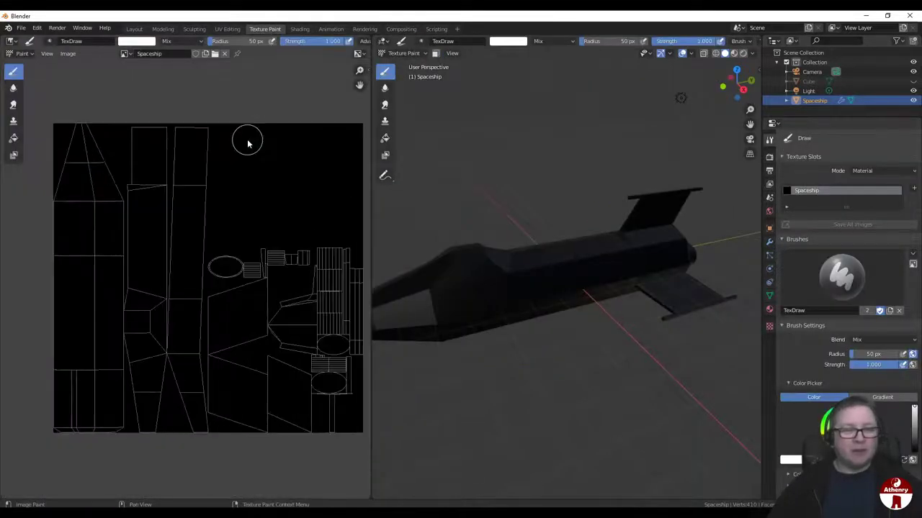
{"action": "left_click", "coordinate": [13, 138]}
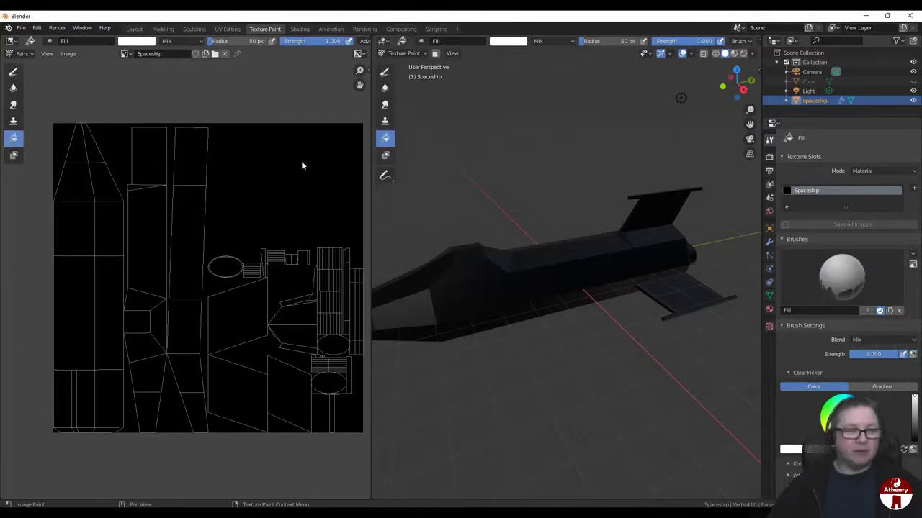
{"action": "right_click", "coordinate": [287, 147]}
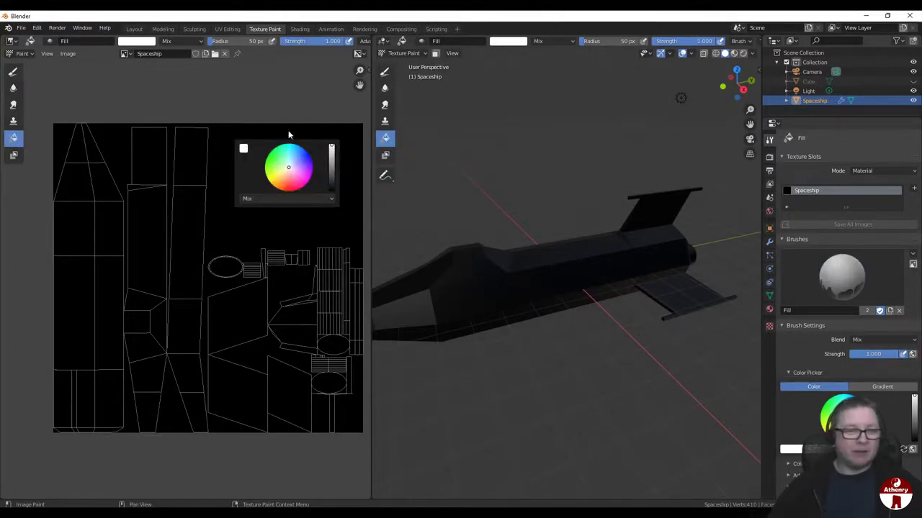
{"action": "left_click", "coordinate": [249, 169]}
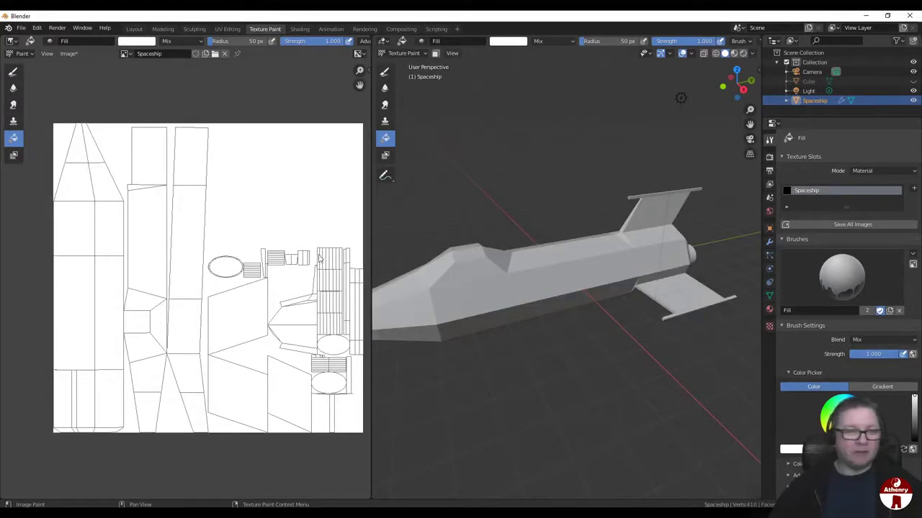
{"action": "middle_click_drag", "start_coordinate": [499, 300], "coordinate": [597, 275]}
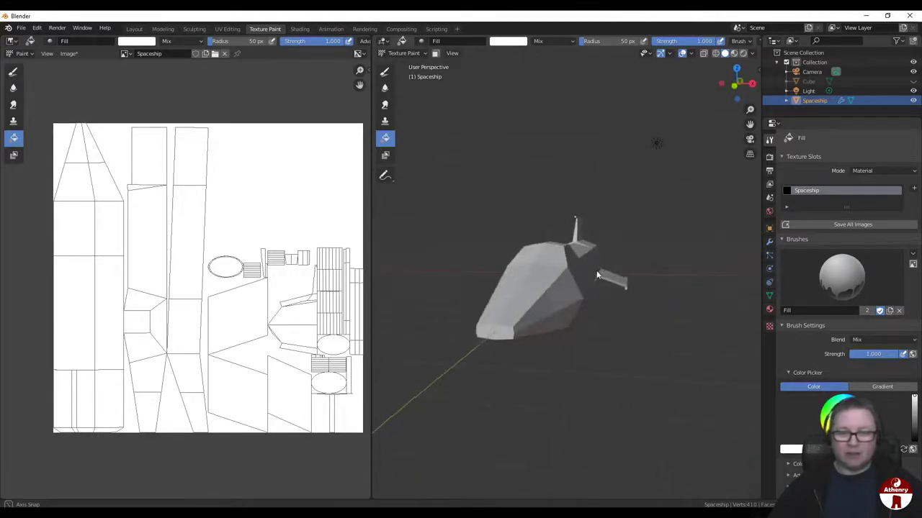
Step: Set the Spaceship material's Metallic to about 0.742 and show the ship with Material Preview shading
{"action": "left_click", "coordinate": [769, 310]}
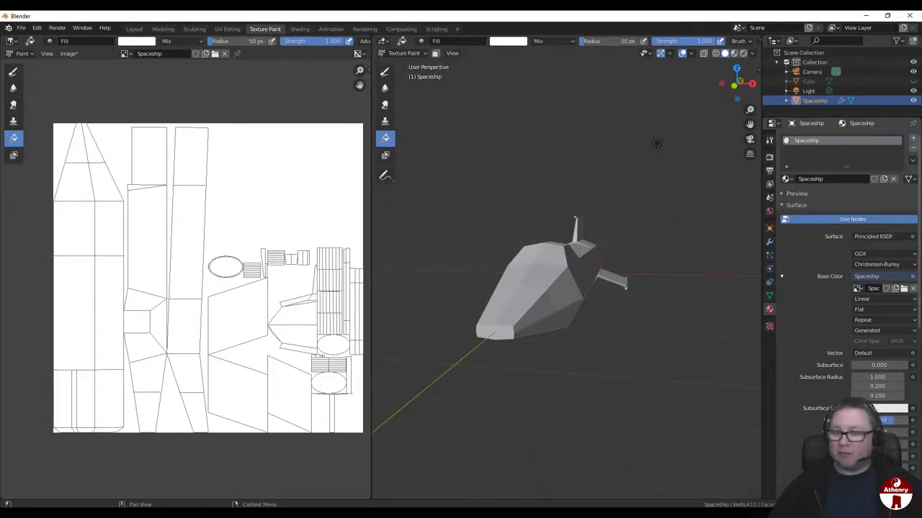
{"action": "scroll", "coordinate": [887, 389], "scroll_direction": "down", "scroll_amount": 5}
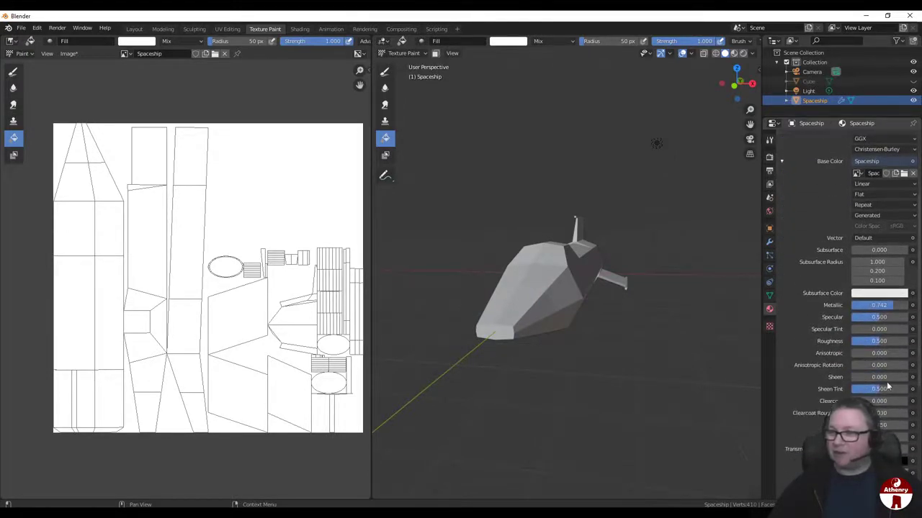
{"action": "left_click", "coordinate": [893, 305]}
{"action": "key", "text": "Return"}
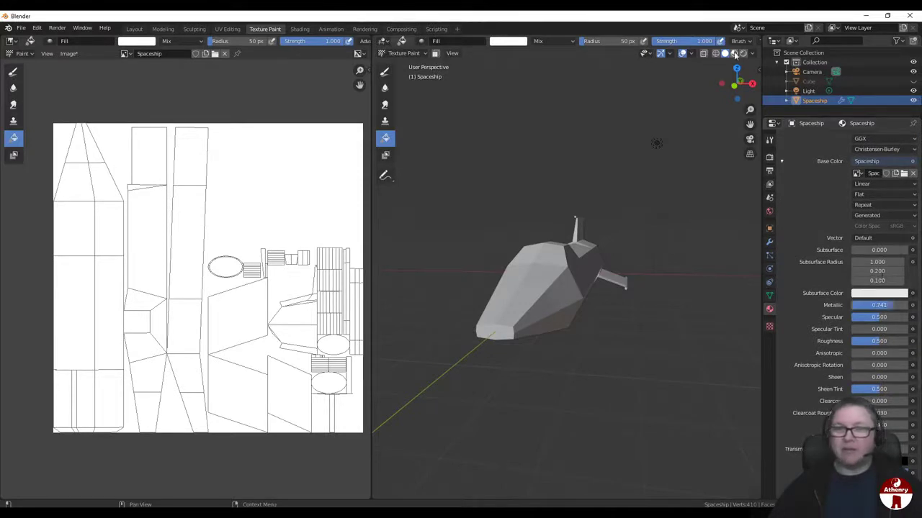
{"action": "left_click", "coordinate": [734, 53]}
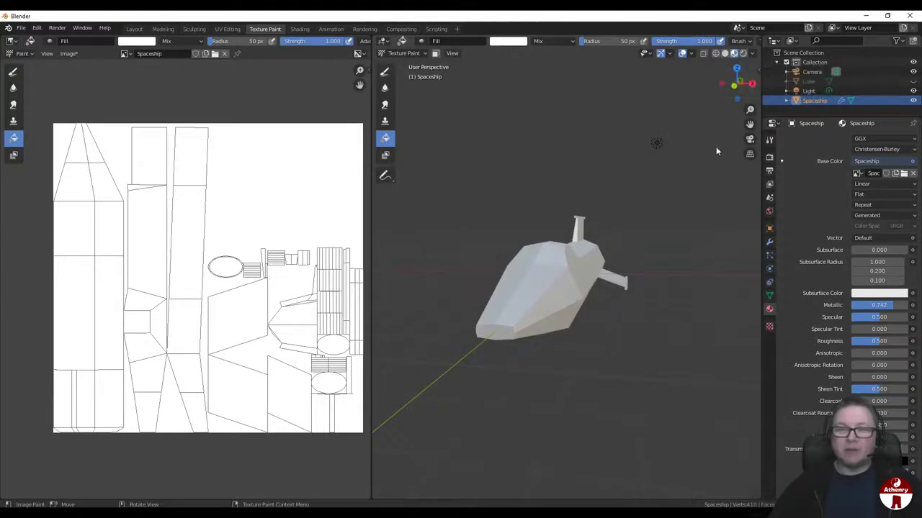
{"action": "middle_click_drag", "start_coordinate": [716, 147], "coordinate": [663, 172]}
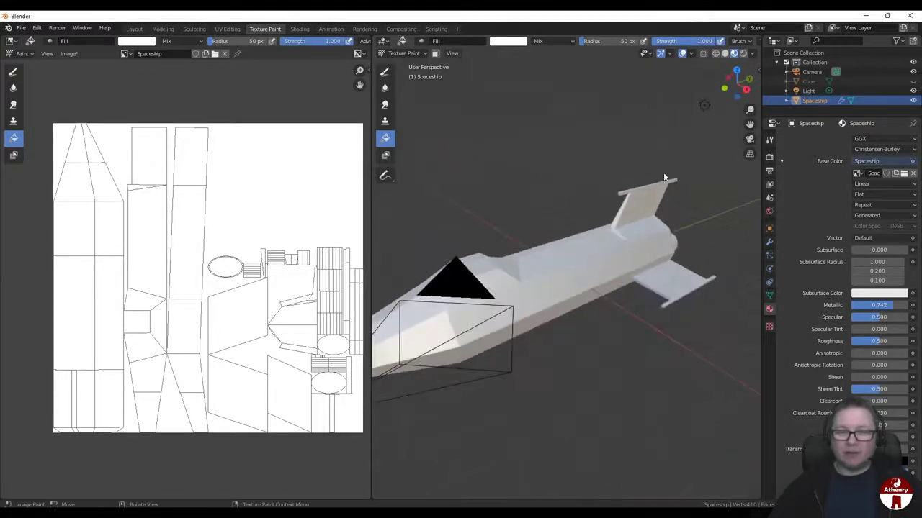
{"action": "middle_click_drag", "start_coordinate": [750, 195], "coordinate": [862, 305]}
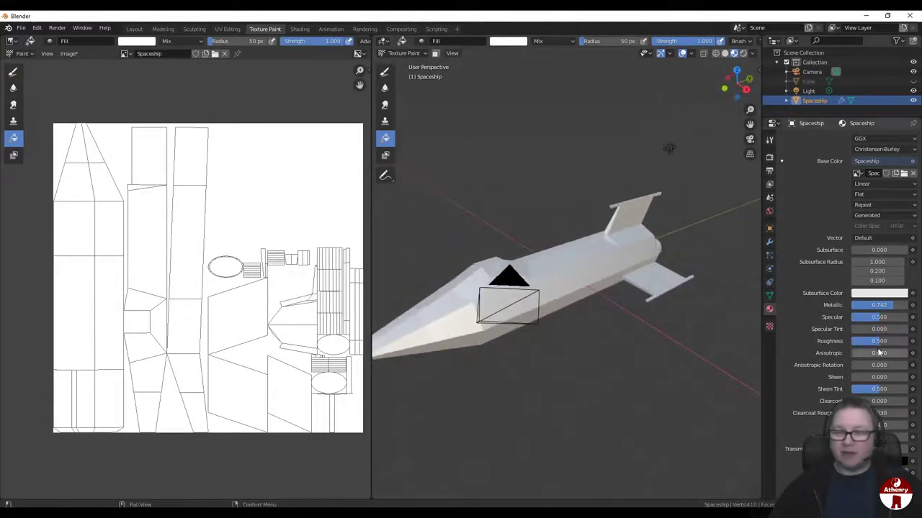
Step: Lower the Spaceship material's Roughness to about 0.208 and its Specular to about 0.417
{"action": "left_click_drag", "start_coordinate": [879, 341], "coordinate": [874, 341]}
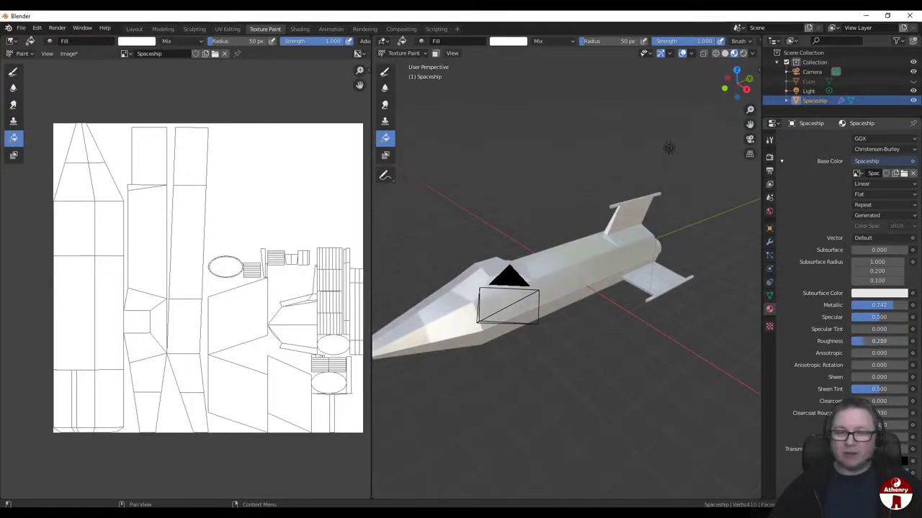
{"action": "scroll", "coordinate": [879, 317], "scroll_direction": "down", "scroll_amount": 3}
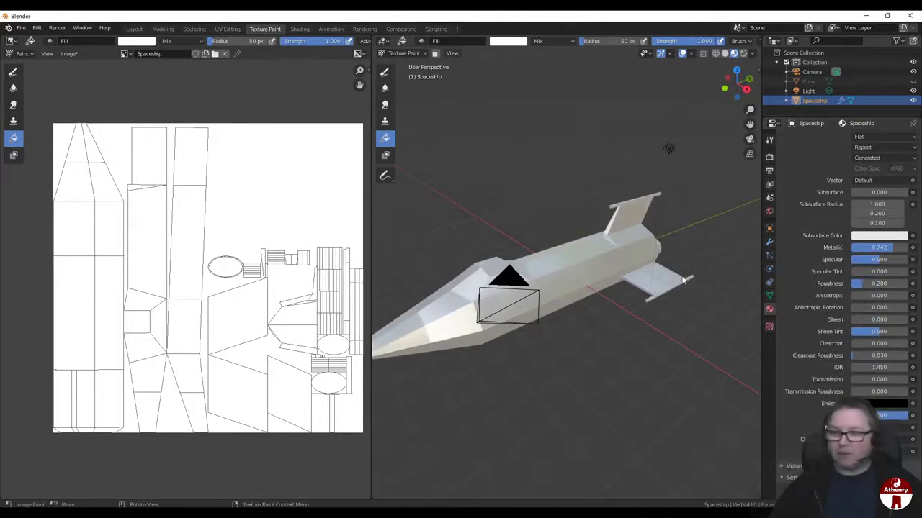
{"action": "scroll", "coordinate": [530, 278], "scroll_direction": "up", "scroll_amount": 2}
{"action": "middle_click_drag", "start_coordinate": [530, 282], "coordinate": [576, 288]}
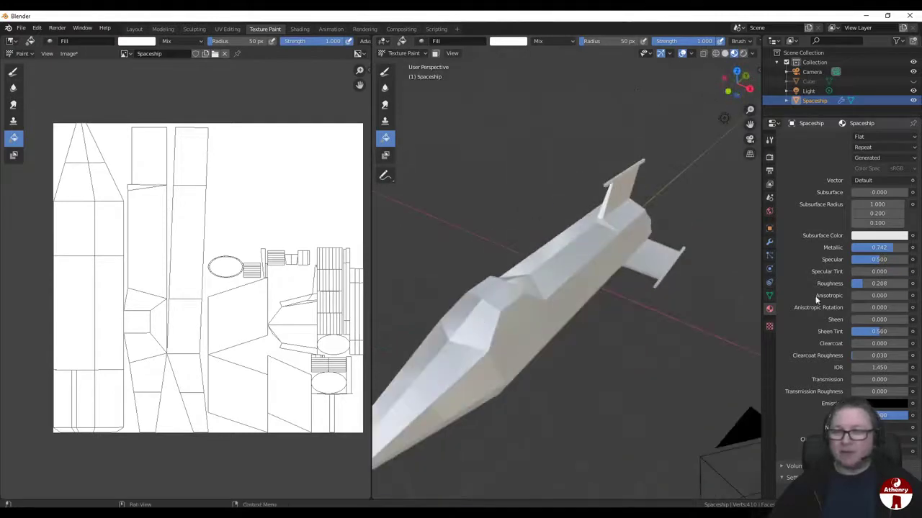
{"action": "left_click", "coordinate": [879, 282]}
{"action": "type", "text": "0.2"}
{"action": "key", "text": "Return"}
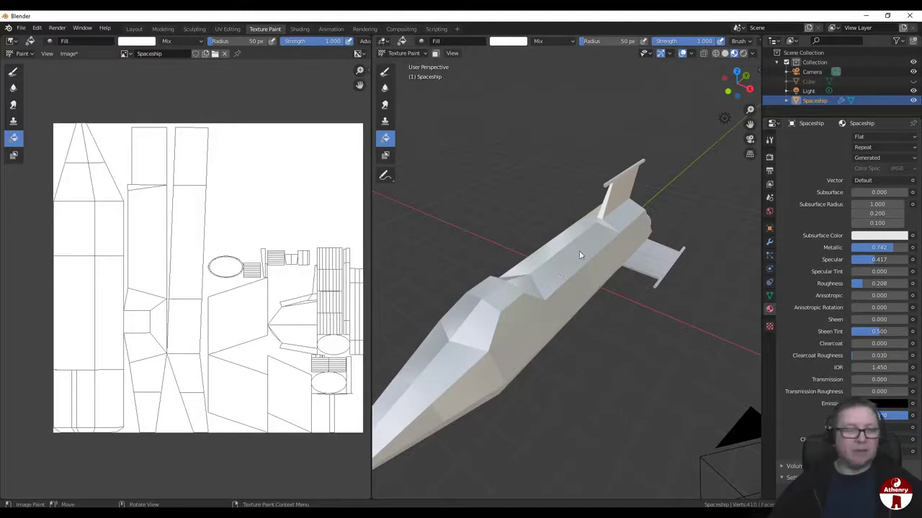
{"action": "middle_click_drag", "start_coordinate": [523, 281], "coordinate": [611, 273]}
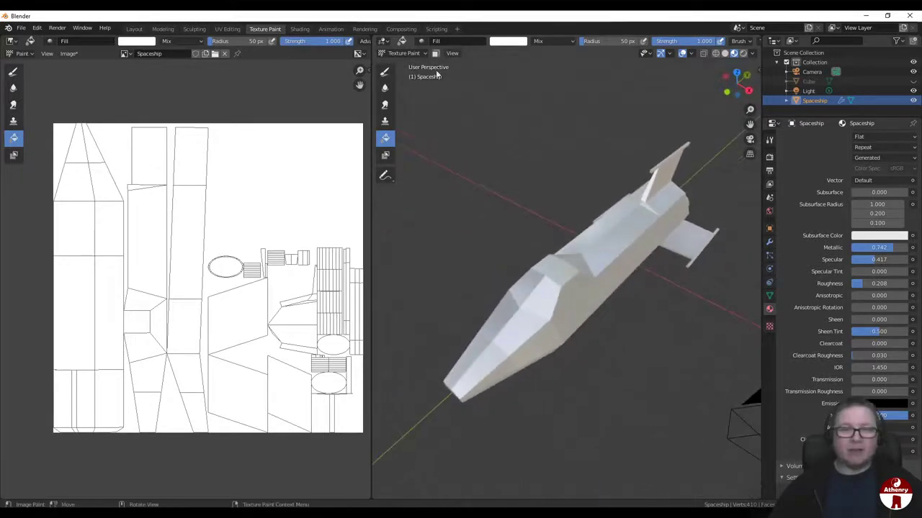
Step: Switch the ship to Edit Mode and select only the faces of the nose tip, the front nose section and the cockpit canopy
{"action": "left_click", "coordinate": [404, 54]}
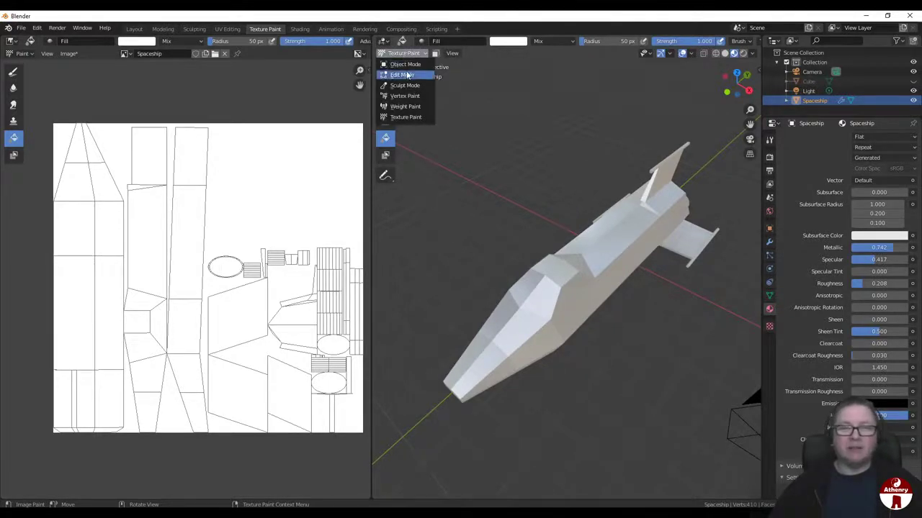
{"action": "left_click", "coordinate": [401, 75]}
{"action": "middle_click_drag", "start_coordinate": [536, 218], "coordinate": [523, 190]}
{"action": "scroll", "coordinate": [523, 190], "scroll_direction": "up", "scroll_amount": 2}
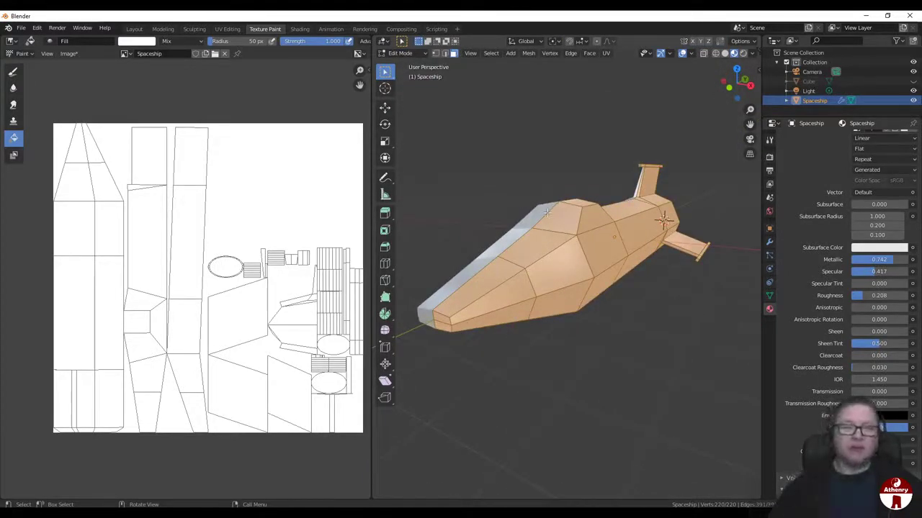
{"action": "left_click", "coordinate": [443, 319]}
{"action": "left_click", "coordinate": [455, 302], "text": "shift"}
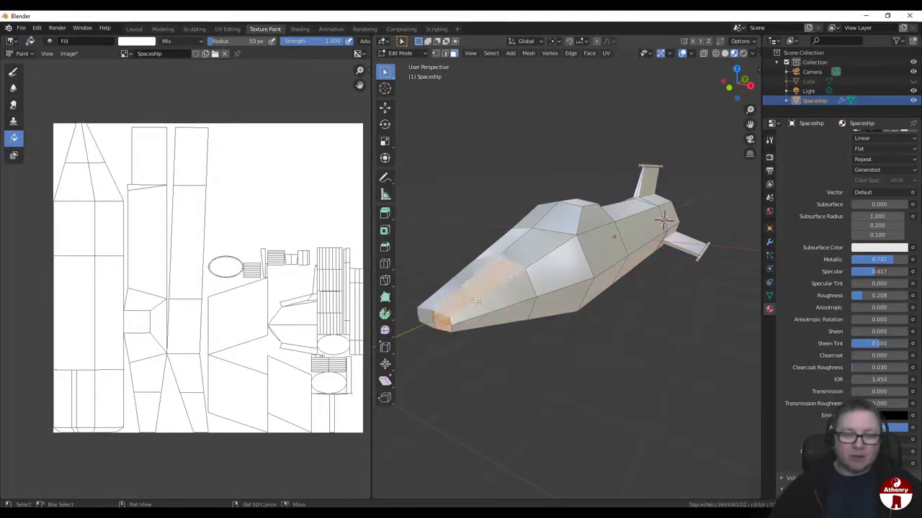
{"action": "left_click", "coordinate": [490, 285], "text": "shift"}
{"action": "left_click", "coordinate": [497, 310], "text": "shift"}
{"action": "middle_click_drag", "start_coordinate": [497, 309], "coordinate": [584, 225]}
{"action": "left_click", "coordinate": [590, 262], "text": "shift"}
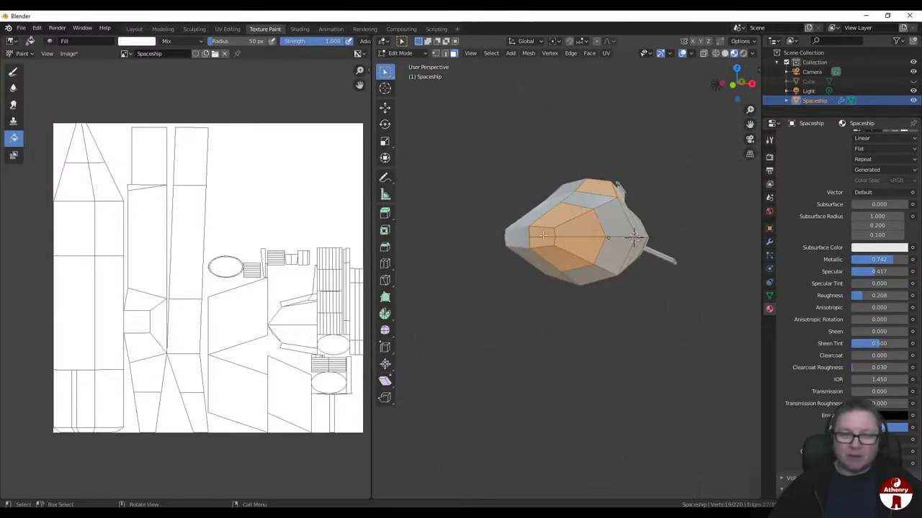
Step: Return the ship to Texture Paint mode and enable the paint mask so that painting is limited to the selected faces
{"action": "middle_click_drag", "start_coordinate": [615, 226], "coordinate": [592, 260]}
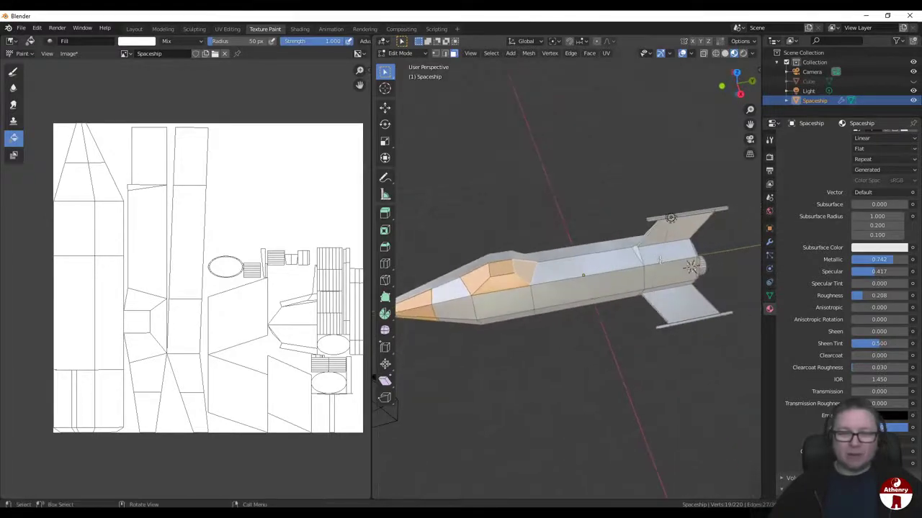
{"action": "middle_click_drag", "start_coordinate": [671, 259], "coordinate": [583, 267]}
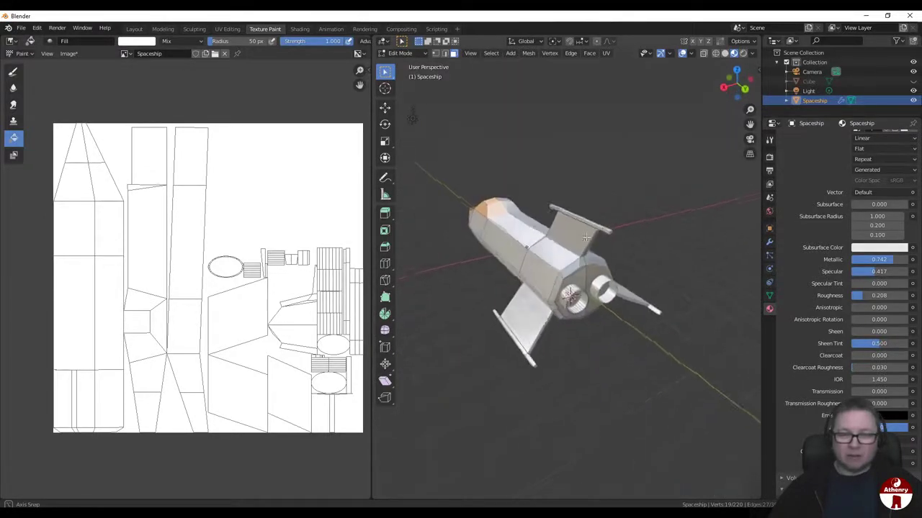
{"action": "scroll", "coordinate": [660, 249], "scroll_direction": "up", "scroll_amount": 3}
{"action": "mouse_move", "coordinate": [660, 249]}
{"action": "middle_mouse_down"}
{"action": "mouse_move", "coordinate": [633, 259]}
{"action": "mouse_move", "coordinate": [669, 263]}
{"action": "middle_mouse_up"}
{"action": "middle_click_drag", "start_coordinate": [611, 268], "coordinate": [633, 275]}
{"action": "scroll", "coordinate": [658, 259], "scroll_direction": "down", "scroll_amount": 6}
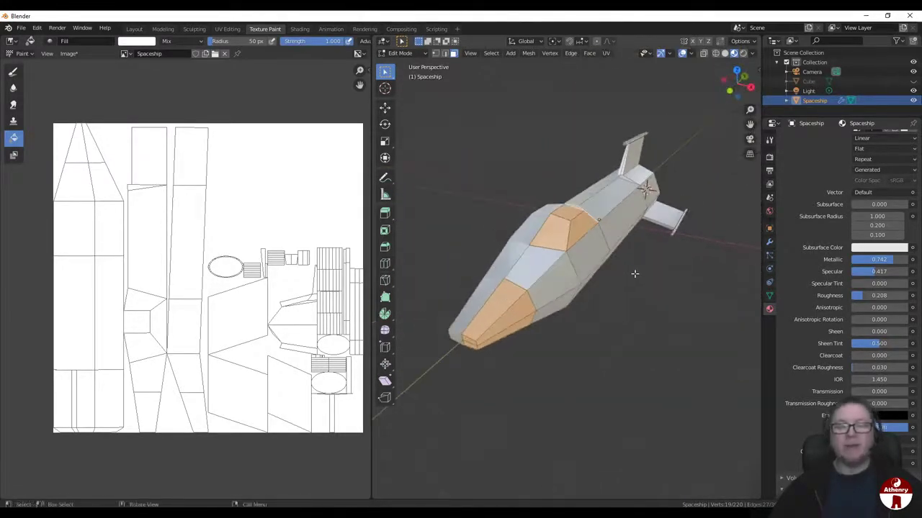
{"action": "left_click", "coordinate": [420, 54]}
{"action": "left_click", "coordinate": [411, 116]}
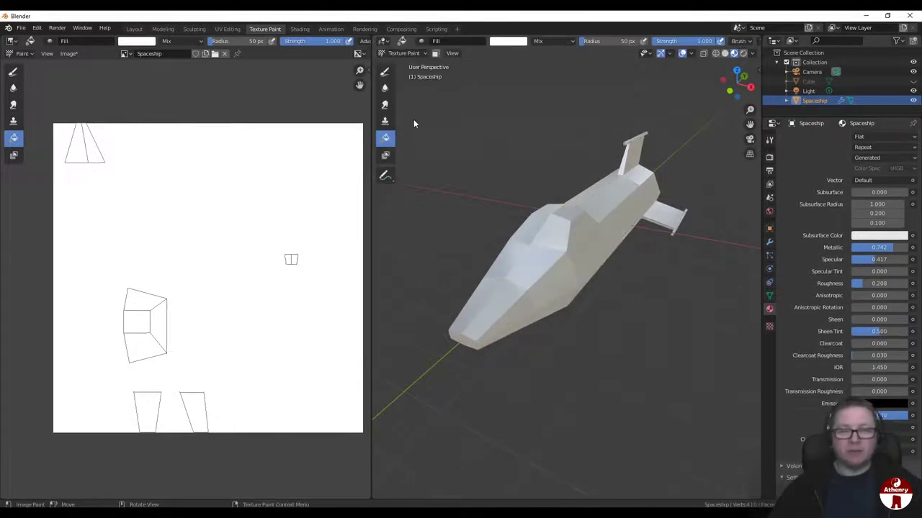
{"action": "left_click", "coordinate": [436, 55]}
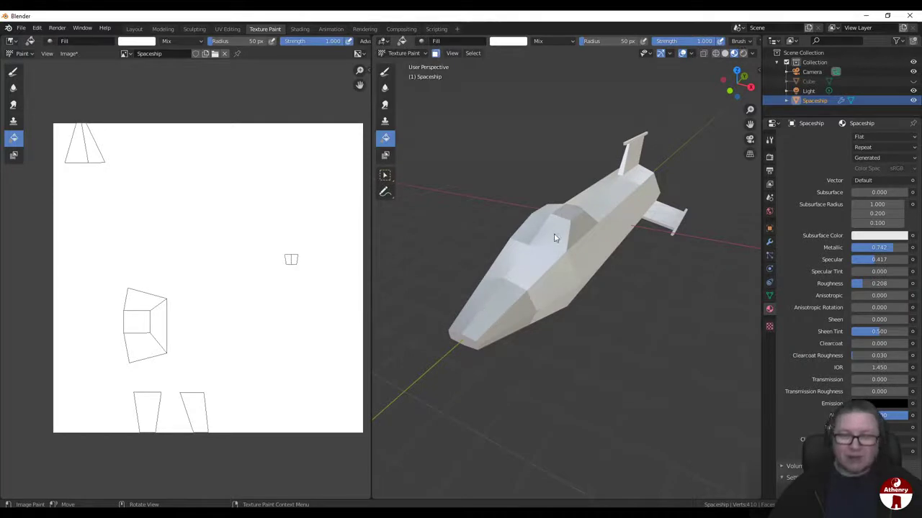
Step: Change the fill color to black and fill the masked nose and cockpit faces with it
{"action": "mouse_move", "coordinate": [678, 261]}
{"action": "middle_mouse_down"}
{"action": "mouse_move", "coordinate": [622, 282]}
{"action": "mouse_move", "coordinate": [658, 232]}
{"action": "mouse_move", "coordinate": [680, 247]}
{"action": "middle_mouse_up"}
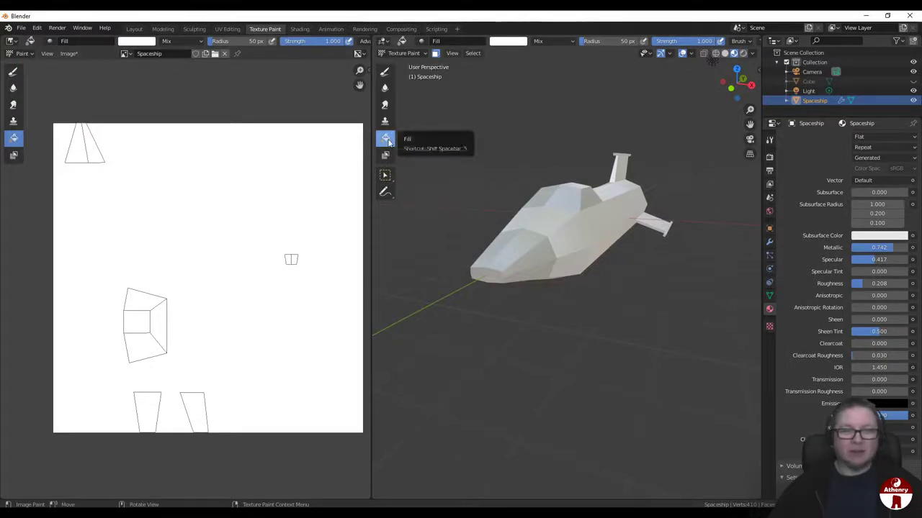
{"action": "right_click", "coordinate": [522, 135]}
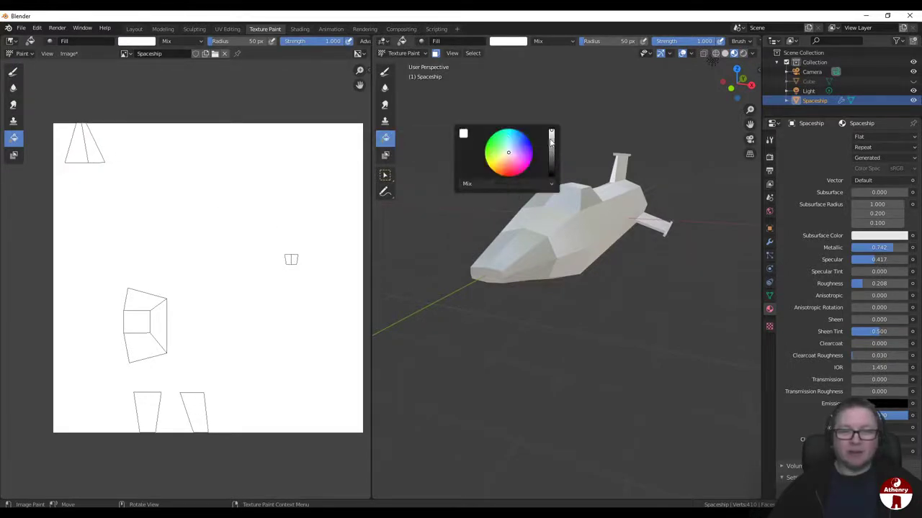
{"action": "left_click_drag", "start_coordinate": [551, 142], "coordinate": [550, 173]}
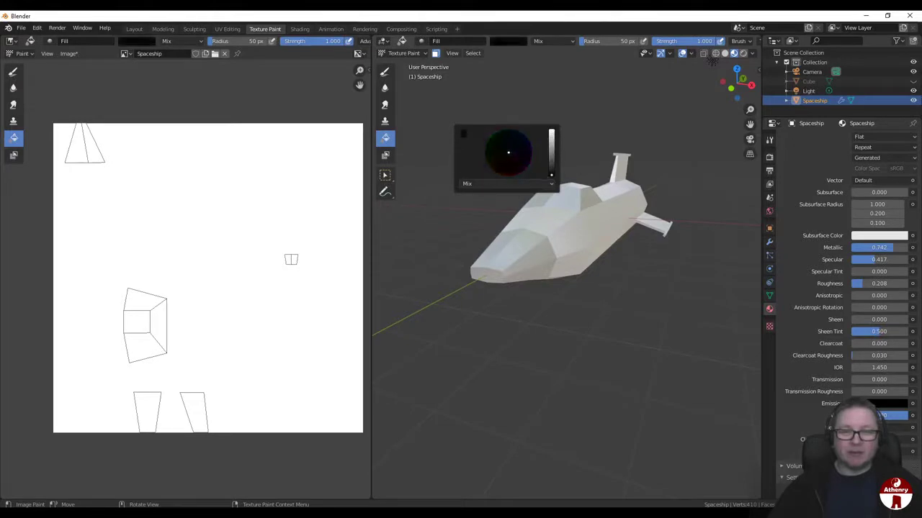
{"action": "left_click", "coordinate": [521, 265]}
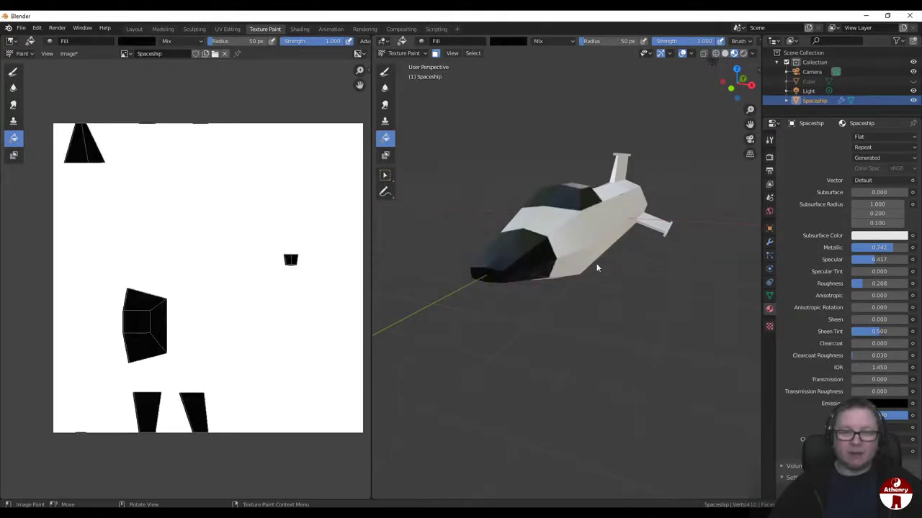
{"action": "mouse_move", "coordinate": [598, 268]}
{"action": "middle_mouse_down"}
{"action": "mouse_move", "coordinate": [688, 352]}
{"action": "mouse_move", "coordinate": [751, 319]}
{"action": "mouse_move", "coordinate": [387, 314]}
{"action": "mouse_move", "coordinate": [689, 319]}
{"action": "mouse_move", "coordinate": [624, 297]}
{"action": "mouse_move", "coordinate": [622, 251]}
{"action": "mouse_move", "coordinate": [670, 308]}
{"action": "middle_mouse_up"}
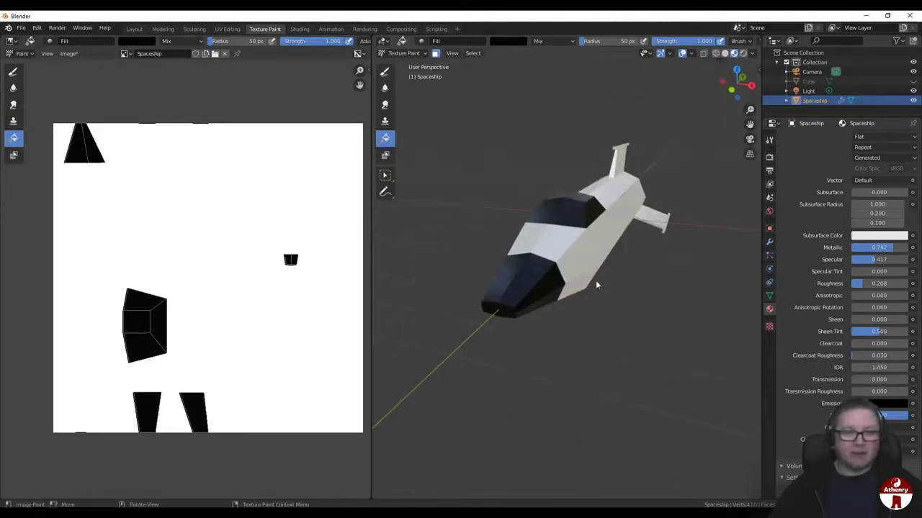
Step: Examine the edge along the side of the ship's hull up close for stray paint
{"action": "scroll", "coordinate": [594, 283], "scroll_direction": "up", "scroll_amount": 8}
{"action": "middle_click_drag", "start_coordinate": [595, 322], "coordinate": [568, 286]}
{"action": "scroll", "coordinate": [564, 305], "scroll_direction": "up", "scroll_amount": 6}
{"action": "scroll", "coordinate": [573, 300], "scroll_direction": "down", "scroll_amount": 5}
{"action": "scroll", "coordinate": [565, 306], "scroll_direction": "up", "scroll_amount": 5}
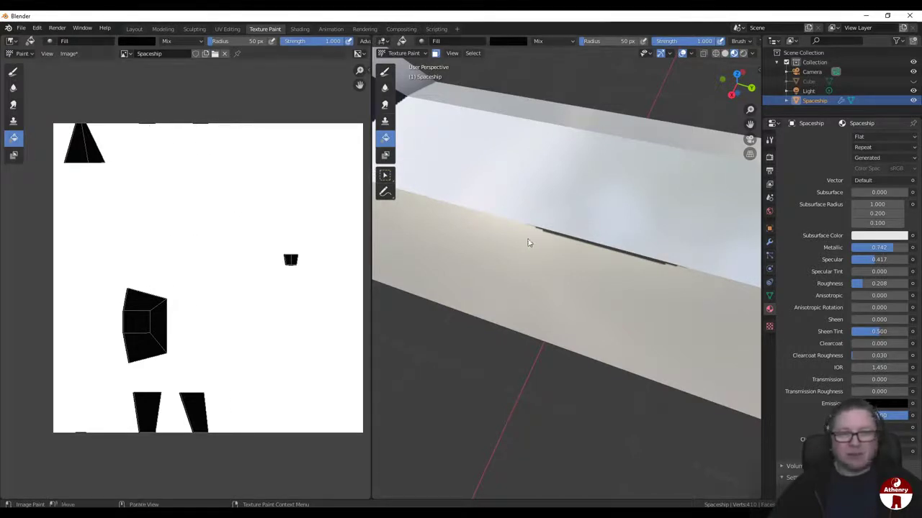
Step: Undo the black fill on the ship's nose and cockpit faces
{"action": "middle_click_drag", "start_coordinate": [312, 204], "coordinate": [194, 113], "text": "ctrl"}
{"action": "scroll", "coordinate": [196, 121], "scroll_direction": "down", "scroll_amount": 2}
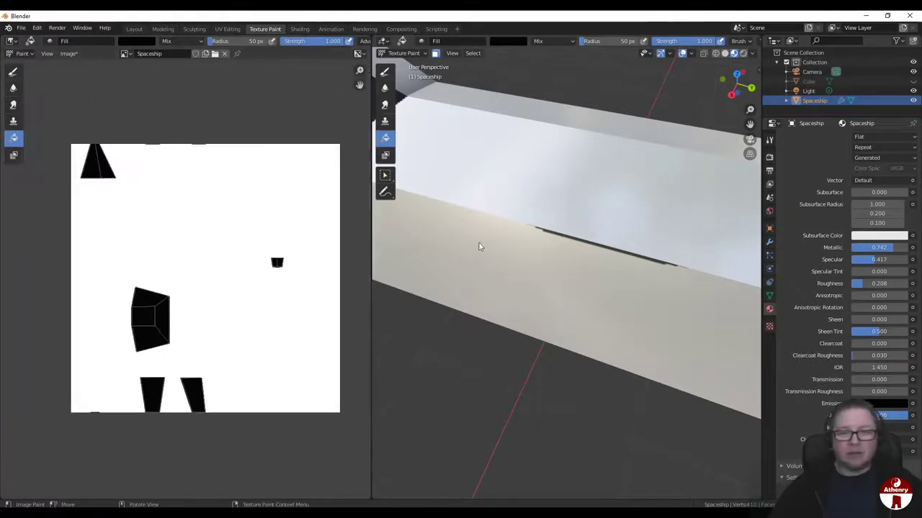
{"action": "scroll", "coordinate": [493, 262], "scroll_direction": "down", "scroll_amount": 4}
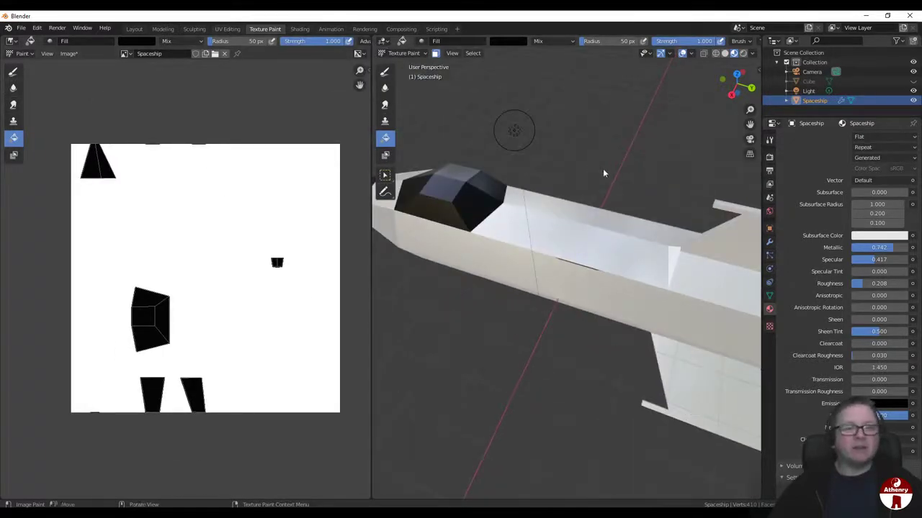
{"action": "key", "text": "ctrl+z"}
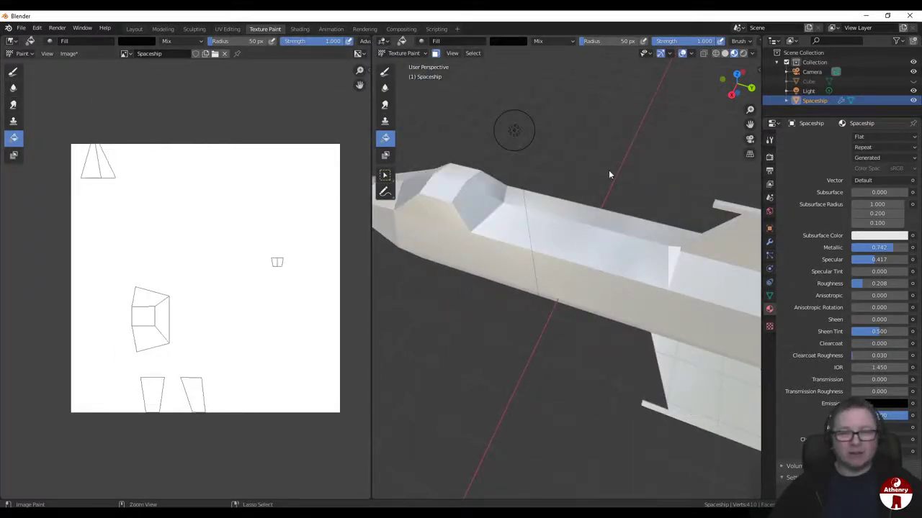
Step: Open the UV Editing workspace, select all of the ship's UV islands and pack them
{"action": "left_click", "coordinate": [227, 29]}
{"action": "key", "text": "a"}
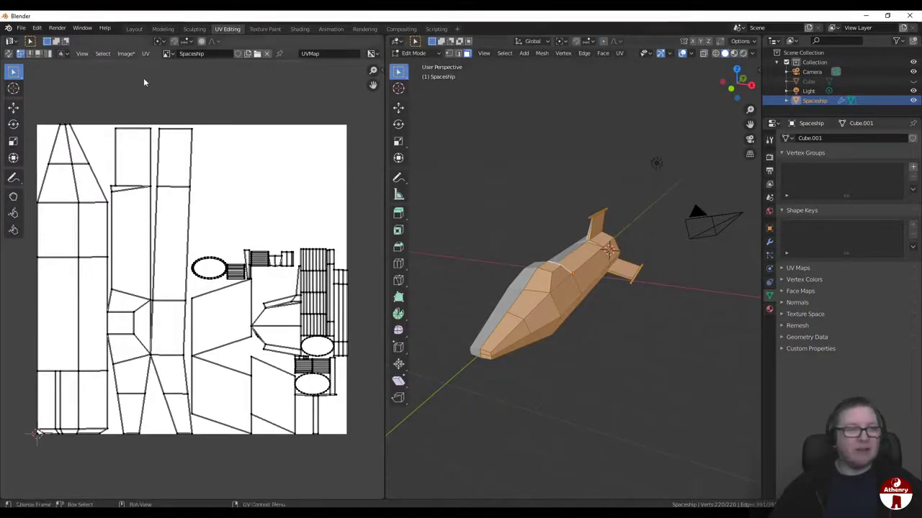
{"action": "left_click", "coordinate": [145, 56]}
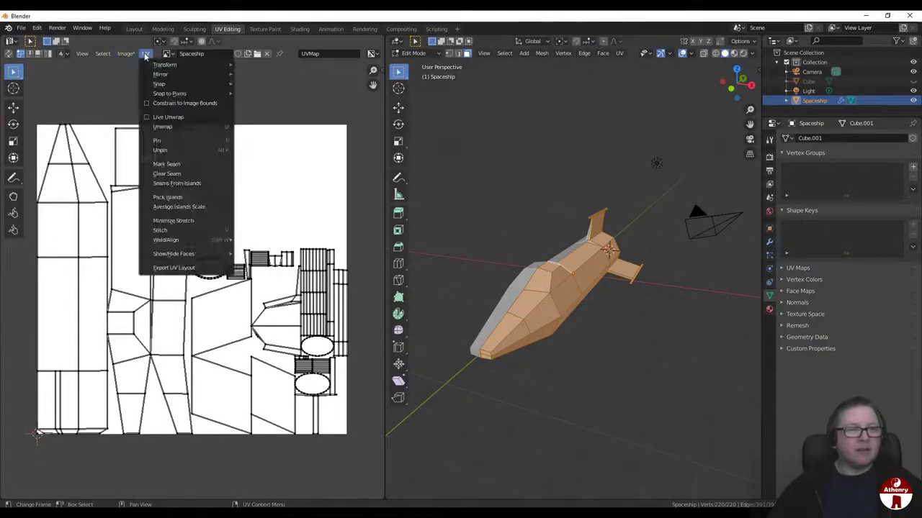
{"action": "left_click", "coordinate": [178, 199]}
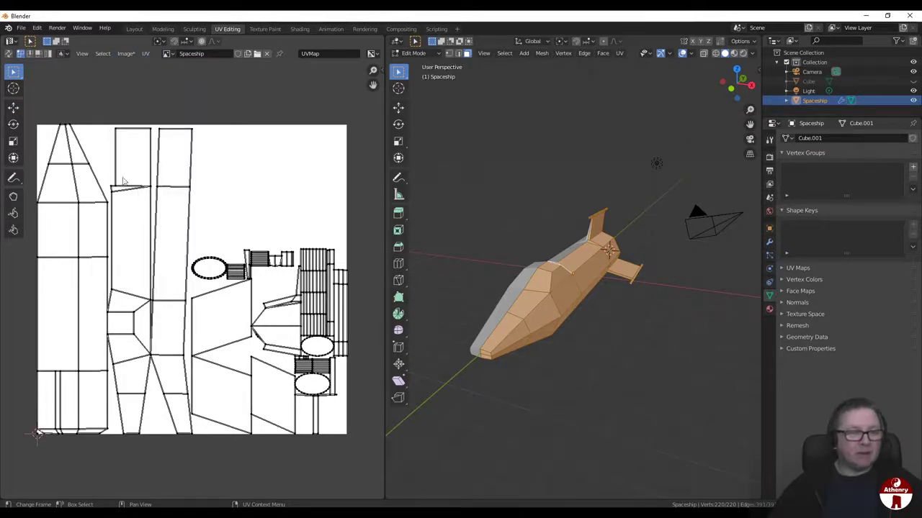
{"action": "key", "text": "a"}
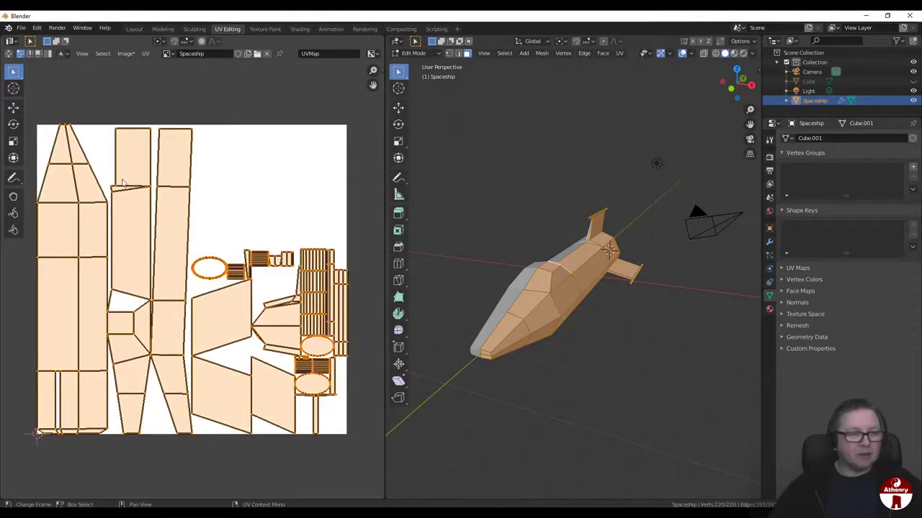
{"action": "left_click", "coordinate": [145, 54]}
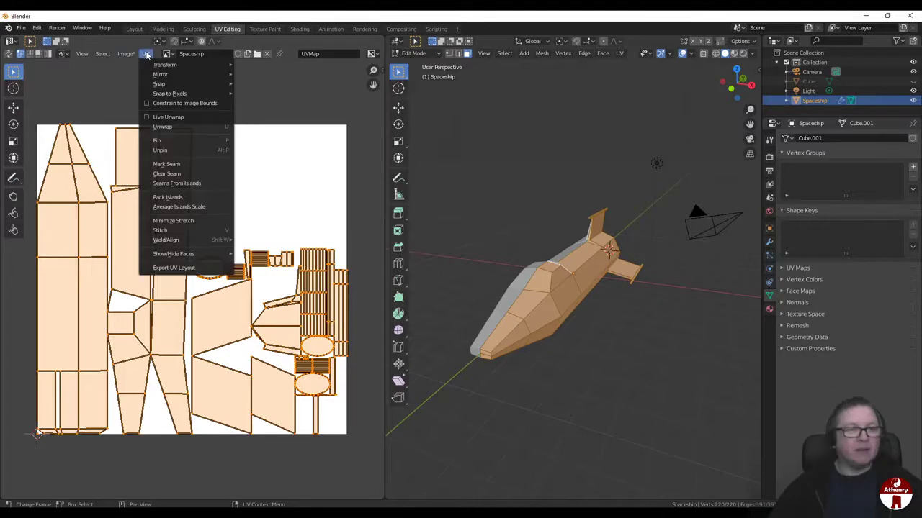
{"action": "left_click", "coordinate": [173, 197]}
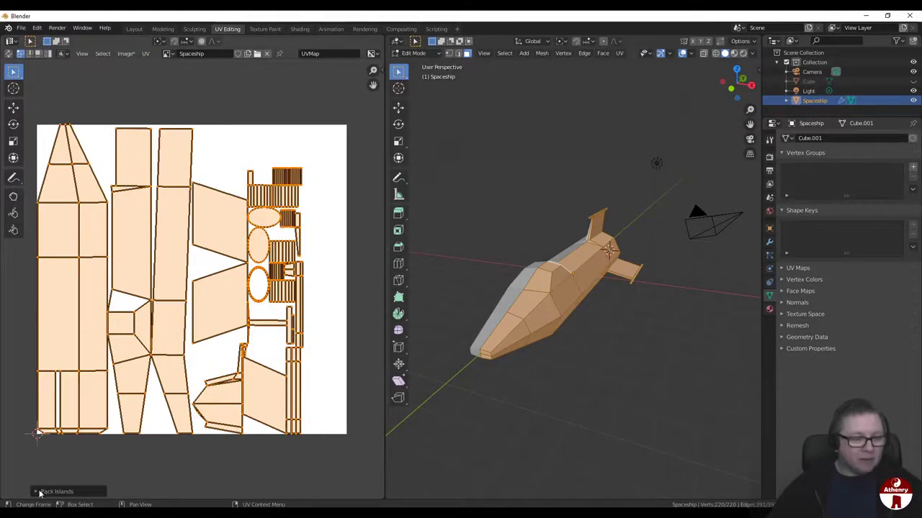
Step: Set the margin of the island packing to 0.1
{"action": "left_click", "coordinate": [132, 489]}
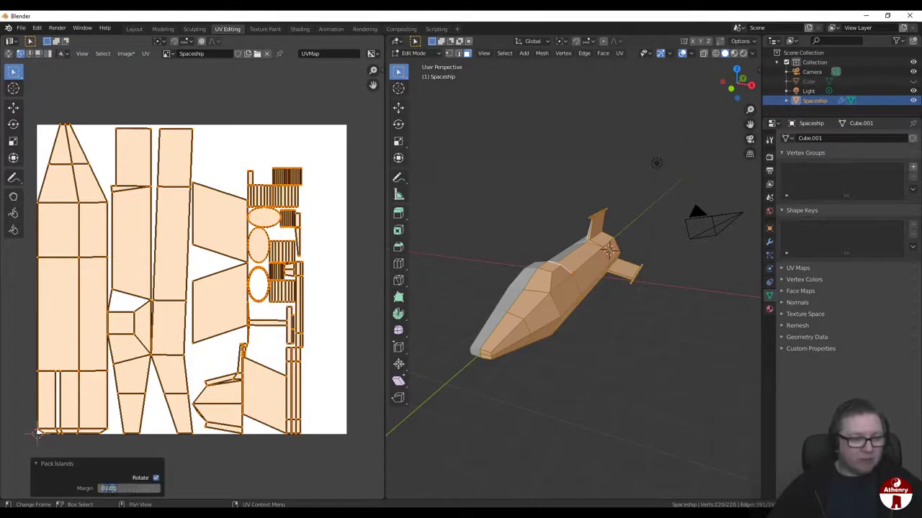
{"action": "key", "text": "Return"}
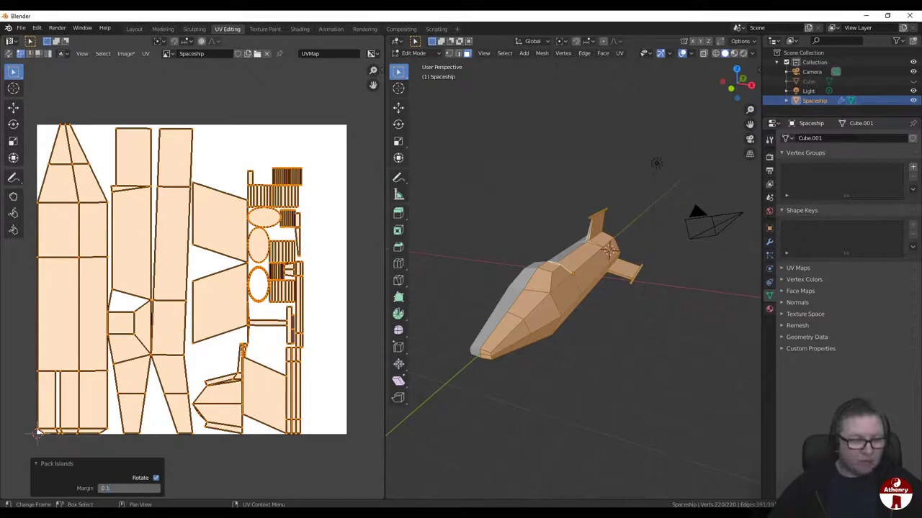
{"action": "type", "text": "0.1"}
{"action": "key", "text": "Return"}
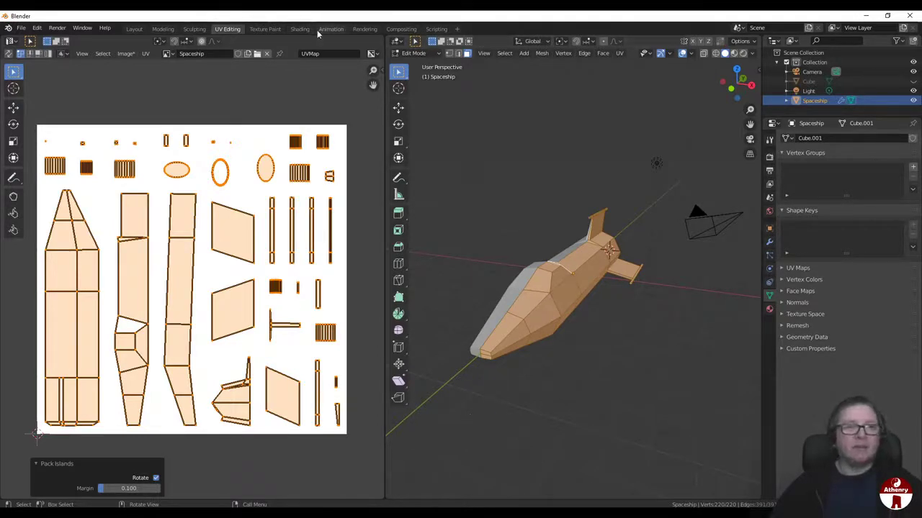
Step: Return to the Texture Paint workspace and switch the ship to Edit Mode
{"action": "left_click", "coordinate": [265, 29]}
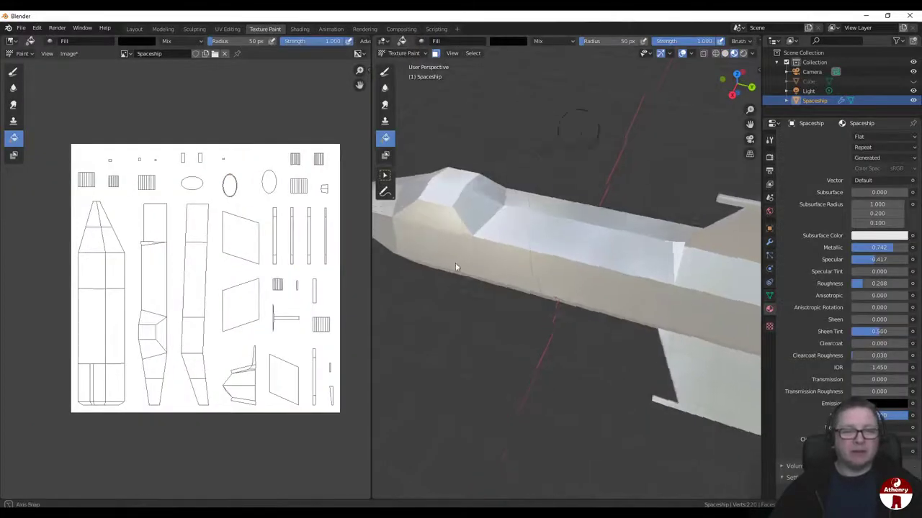
{"action": "middle_click_drag", "start_coordinate": [455, 262], "coordinate": [533, 250]}
{"action": "left_click", "coordinate": [403, 53]}
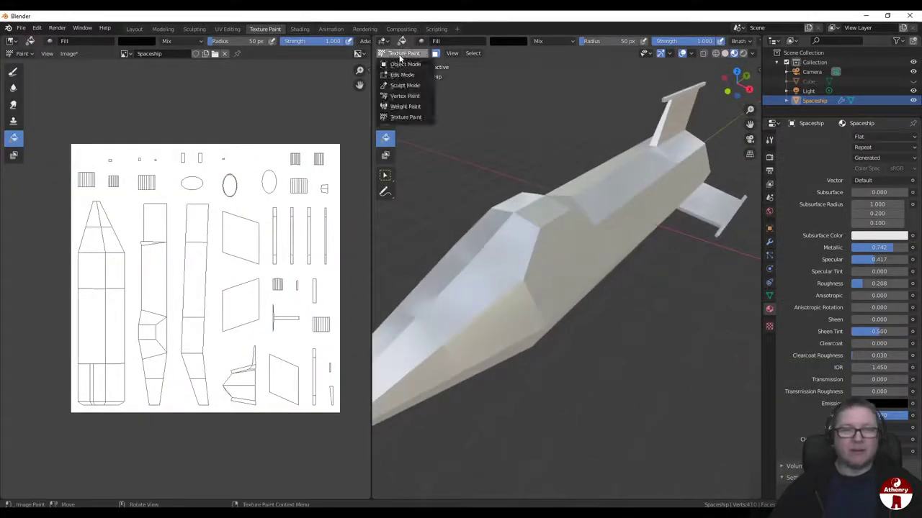
{"action": "left_click", "coordinate": [407, 72]}
Step: Select only the faces of the nose tip, the front nose section and the cockpit canopy
{"action": "middle_click_drag", "start_coordinate": [498, 201], "coordinate": [488, 222]}
{"action": "left_click", "coordinate": [487, 222]}
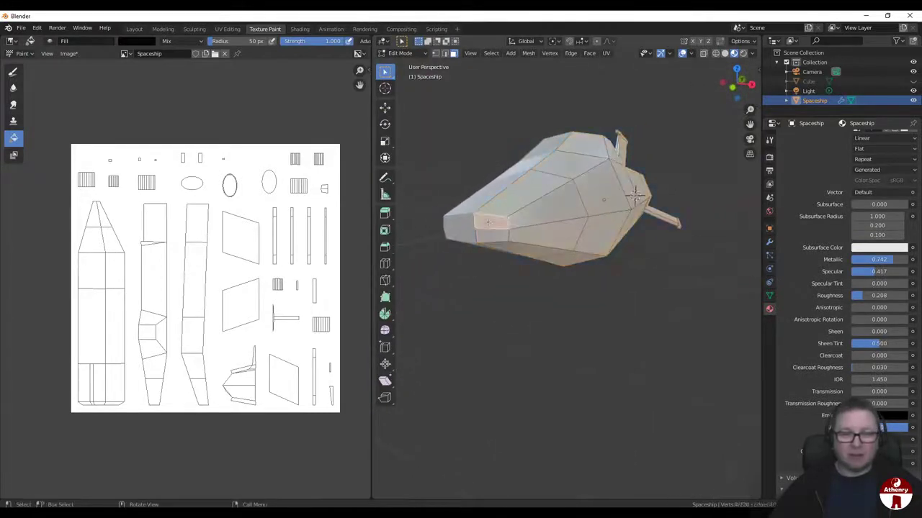
{"action": "left_click", "coordinate": [495, 234], "text": "shift"}
{"action": "left_click", "coordinate": [533, 191], "text": "shift"}
{"action": "left_click", "coordinate": [539, 216], "text": "shift"}
{"action": "left_click", "coordinate": [539, 234], "text": "shift"}
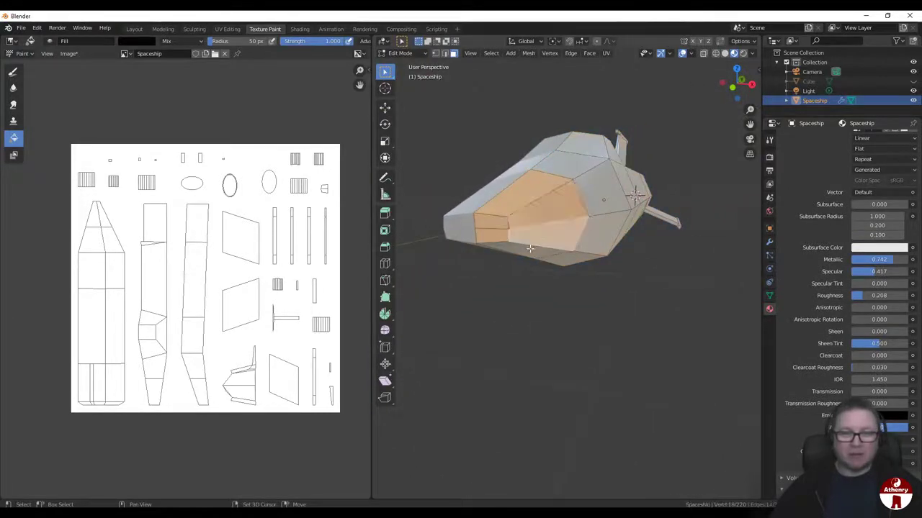
{"action": "mouse_move", "coordinate": [538, 234]}
{"action": "middle_mouse_down"}
{"action": "mouse_move", "coordinate": [560, 253]}
{"action": "mouse_move", "coordinate": [566, 222]}
{"action": "mouse_move", "coordinate": [560, 253]}
{"action": "middle_mouse_up"}
{"action": "left_click", "coordinate": [556, 254], "text": "shift"}
{"action": "left_click", "coordinate": [559, 255], "text": "shift"}
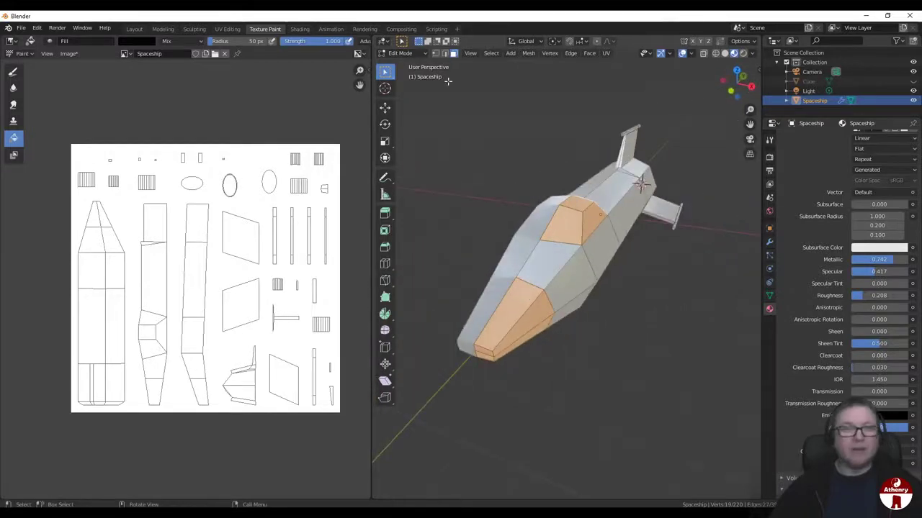
Step: Return the ship to Texture Paint mode and fill the masked nose and cockpit faces with black
{"action": "left_click", "coordinate": [400, 54]}
{"action": "left_click", "coordinate": [406, 117]}
{"action": "mouse_move", "coordinate": [568, 216]}
{"action": "middle_mouse_down"}
{"action": "mouse_move", "coordinate": [594, 230]}
{"action": "mouse_move", "coordinate": [504, 199]}
{"action": "middle_mouse_up"}
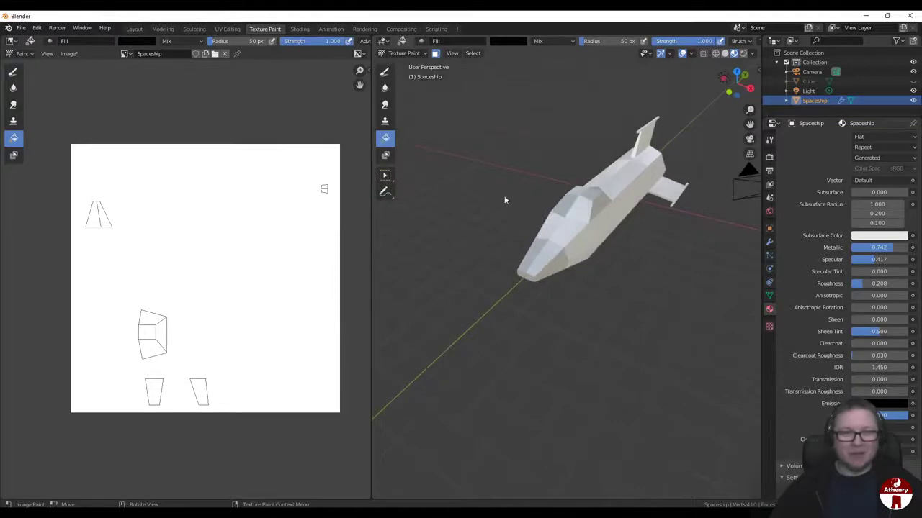
{"action": "scroll", "coordinate": [555, 224], "scroll_direction": "up", "scroll_amount": 3}
{"action": "left_click", "coordinate": [534, 249]}
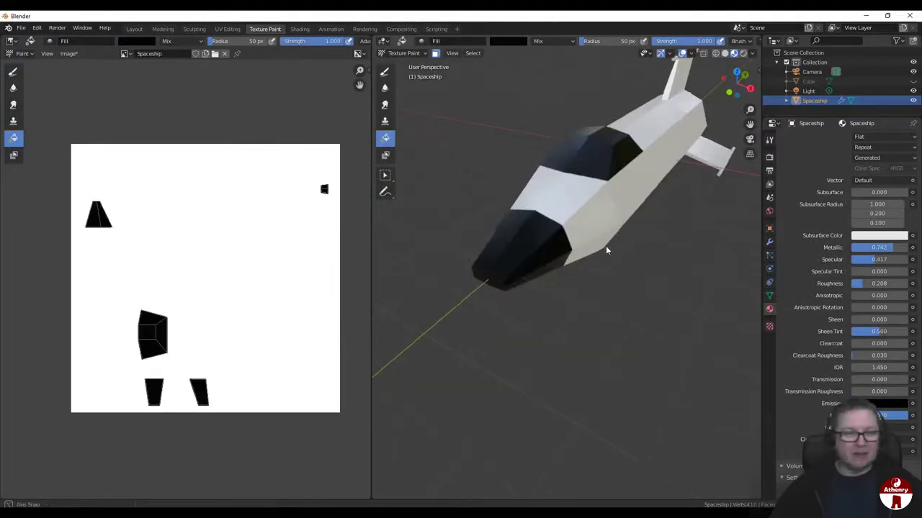
Step: Switch the ship to Edit Mode and select all linked faces of the engine cylinder at the rear
{"action": "mouse_move", "coordinate": [606, 246]}
{"action": "middle_mouse_down"}
{"action": "mouse_move", "coordinate": [524, 275]}
{"action": "mouse_move", "coordinate": [475, 255]}
{"action": "mouse_move", "coordinate": [572, 200]}
{"action": "middle_mouse_up"}
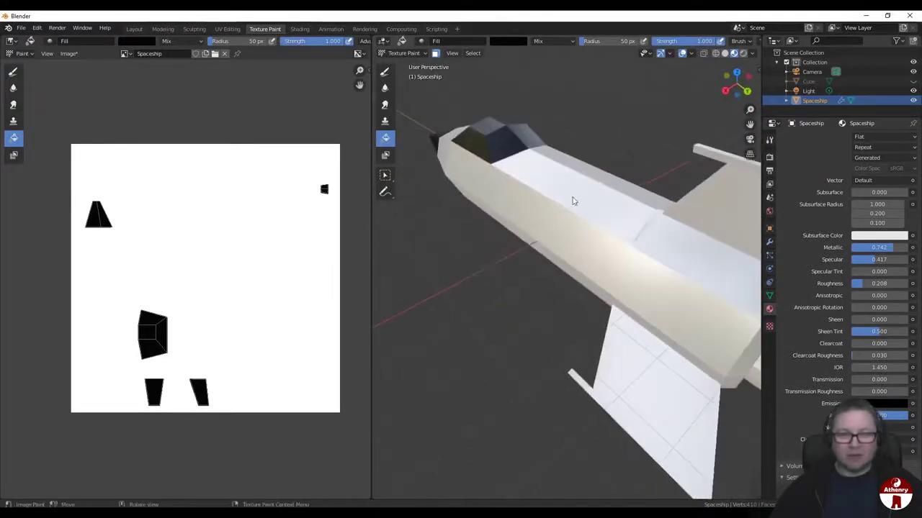
{"action": "middle_click_drag", "start_coordinate": [590, 239], "coordinate": [546, 199]}
{"action": "mouse_move", "coordinate": [635, 213]}
{"action": "middle_mouse_down"}
{"action": "mouse_move", "coordinate": [582, 216]}
{"action": "mouse_move", "coordinate": [568, 243]}
{"action": "middle_mouse_up"}
{"action": "key", "text": "Tab"}
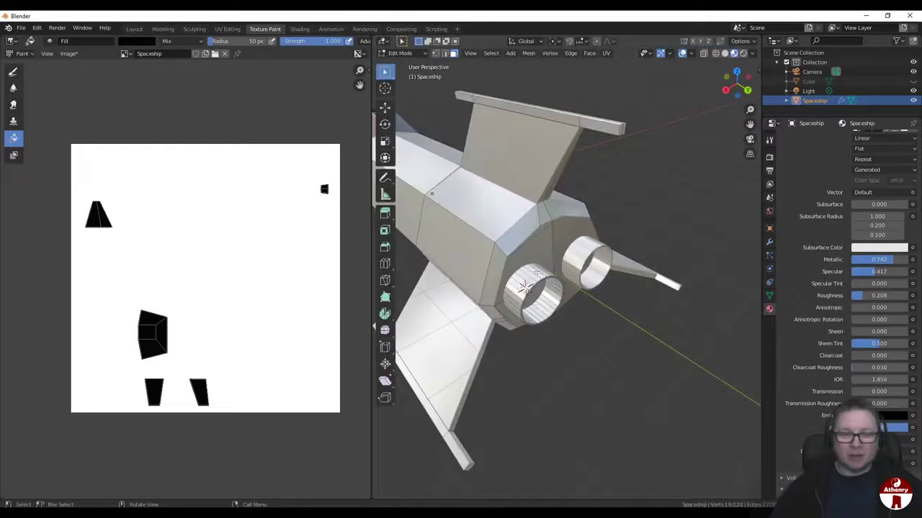
{"action": "middle_click_drag", "start_coordinate": [537, 274], "coordinate": [540, 261]}
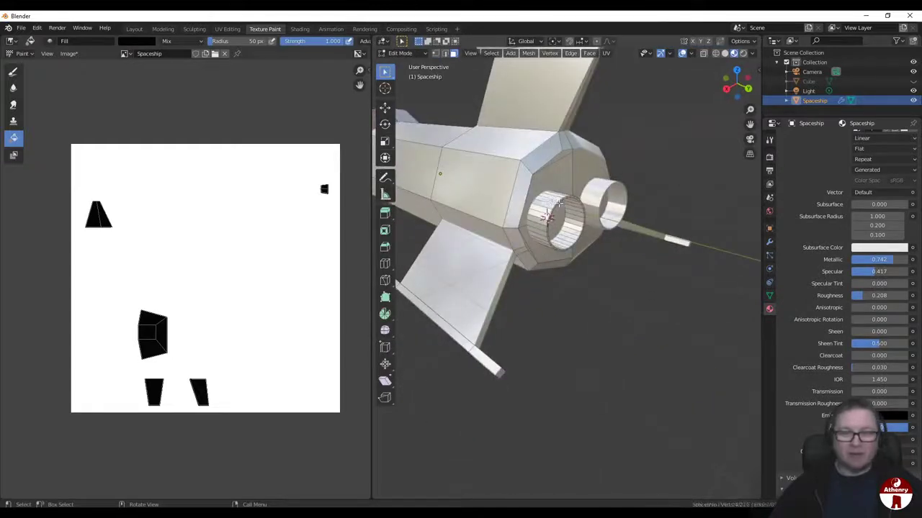
{"action": "middle_click_drag", "start_coordinate": [559, 203], "coordinate": [601, 219]}
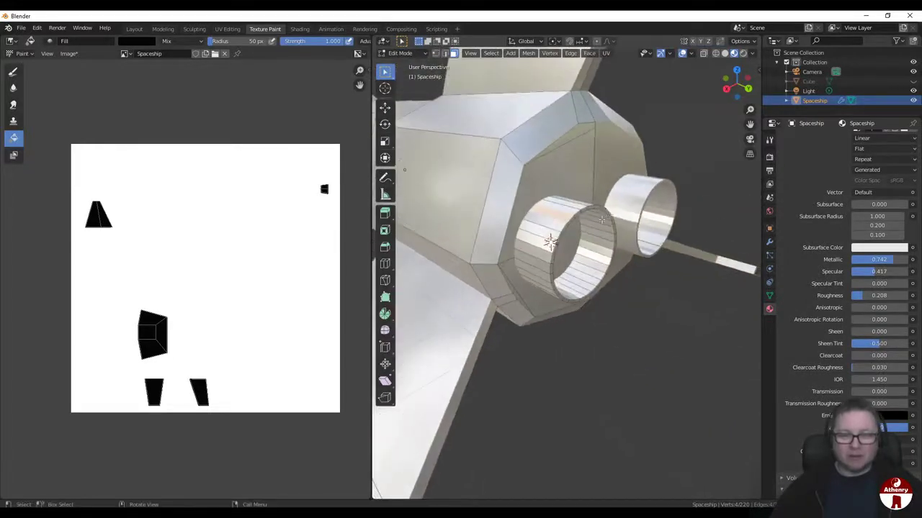
{"action": "scroll", "coordinate": [602, 220], "scroll_direction": "down", "scroll_amount": 2}
{"action": "key", "text": "l"}
{"action": "scroll", "coordinate": [575, 225], "scroll_direction": "down", "scroll_amount": 3}
{"action": "mouse_move", "coordinate": [551, 238]}
{"action": "middle_mouse_down"}
{"action": "mouse_move", "coordinate": [575, 226]}
{"action": "mouse_move", "coordinate": [553, 227]}
{"action": "middle_mouse_up"}
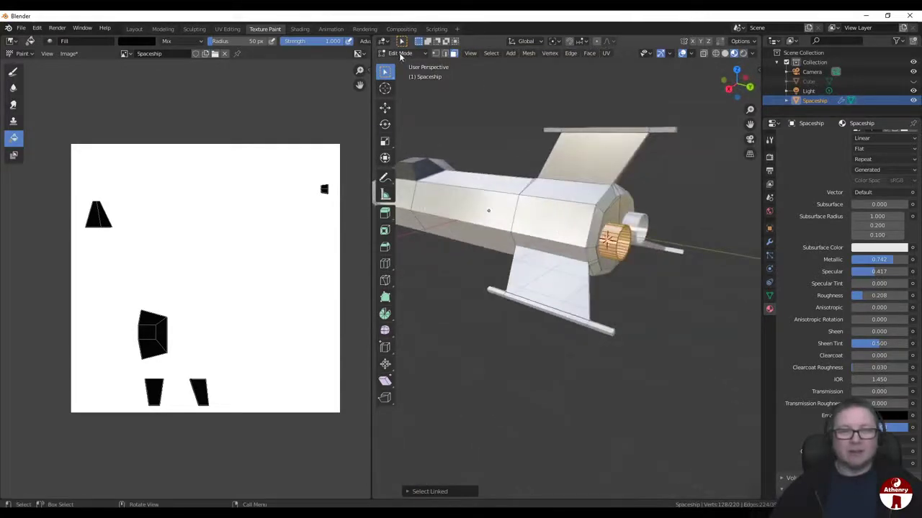
Step: Return the ship to Texture Paint mode and fill the masked engine cylinder with black
{"action": "left_click", "coordinate": [400, 53]}
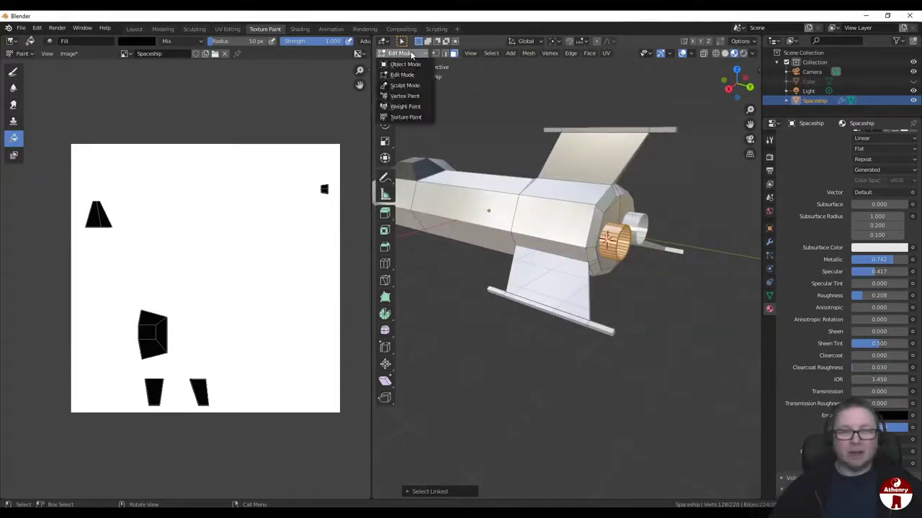
{"action": "left_click", "coordinate": [403, 116]}
{"action": "mouse_move", "coordinate": [561, 209]}
{"action": "middle_mouse_down"}
{"action": "mouse_move", "coordinate": [594, 213]}
{"action": "mouse_move", "coordinate": [525, 219]}
{"action": "mouse_move", "coordinate": [668, 234]}
{"action": "mouse_move", "coordinate": [714, 231]}
{"action": "mouse_move", "coordinate": [723, 214]}
{"action": "mouse_move", "coordinate": [585, 228]}
{"action": "mouse_move", "coordinate": [550, 206]}
{"action": "mouse_move", "coordinate": [554, 179]}
{"action": "mouse_move", "coordinate": [440, 156]}
{"action": "mouse_move", "coordinate": [567, 213]}
{"action": "mouse_move", "coordinate": [586, 240]}
{"action": "mouse_move", "coordinate": [671, 243]}
{"action": "mouse_move", "coordinate": [710, 221]}
{"action": "mouse_move", "coordinate": [732, 231]}
{"action": "mouse_move", "coordinate": [638, 245]}
{"action": "mouse_move", "coordinate": [576, 226]}
{"action": "mouse_move", "coordinate": [699, 216]}
{"action": "mouse_move", "coordinate": [704, 226]}
{"action": "middle_mouse_up"}
{"action": "left_click", "coordinate": [524, 220]}
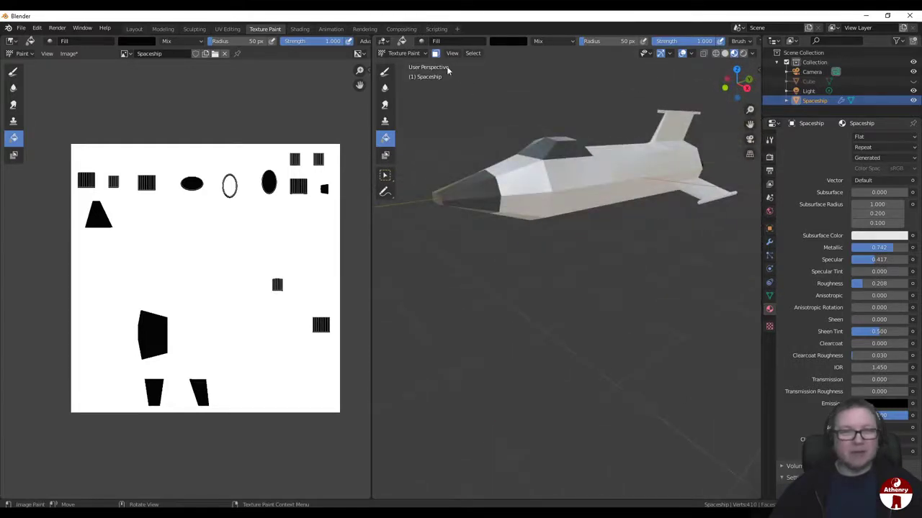
Step: Switch the ship to Edit Mode and select the row of faces along the lower side of the hull
{"action": "left_click", "coordinate": [406, 53]}
{"action": "left_click", "coordinate": [401, 75]}
{"action": "middle_click_drag", "start_coordinate": [569, 208], "coordinate": [560, 238]}
{"action": "middle_click_drag", "start_coordinate": [495, 196], "coordinate": [456, 226]}
{"action": "middle_click_drag", "start_coordinate": [626, 244], "coordinate": [698, 252]}
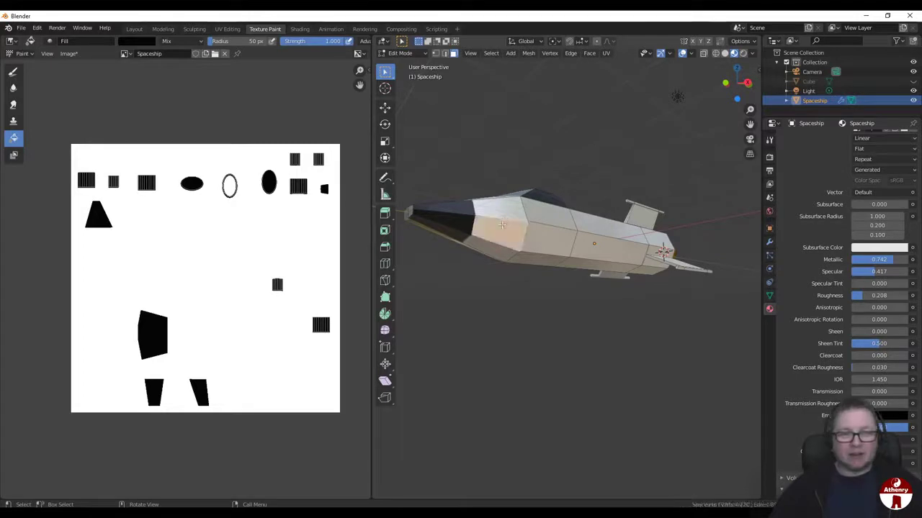
{"action": "mouse_move", "coordinate": [502, 225]}
{"action": "left_mouse_down"}
{"action": "mouse_move", "coordinate": [537, 238]}
{"action": "mouse_move", "coordinate": [539, 252]}
{"action": "mouse_move", "coordinate": [578, 242]}
{"action": "mouse_move", "coordinate": [586, 252]}
{"action": "left_mouse_up"}
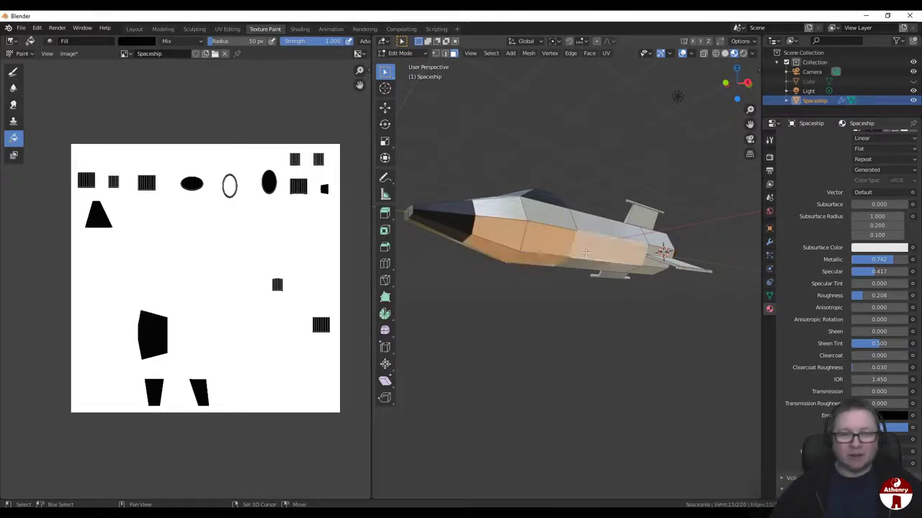
{"action": "mouse_move", "coordinate": [586, 252]}
{"action": "middle_mouse_down"}
{"action": "mouse_move", "coordinate": [607, 223]}
{"action": "mouse_move", "coordinate": [640, 242]}
{"action": "mouse_move", "coordinate": [555, 245]}
{"action": "mouse_move", "coordinate": [608, 244]}
{"action": "mouse_move", "coordinate": [504, 268]}
{"action": "mouse_move", "coordinate": [506, 259]}
{"action": "middle_mouse_up"}
Step: Extend the selection to the lower rim faces at the rear of the hull around the engine
{"action": "scroll", "coordinate": [624, 243], "scroll_direction": "up", "scroll_amount": 3}
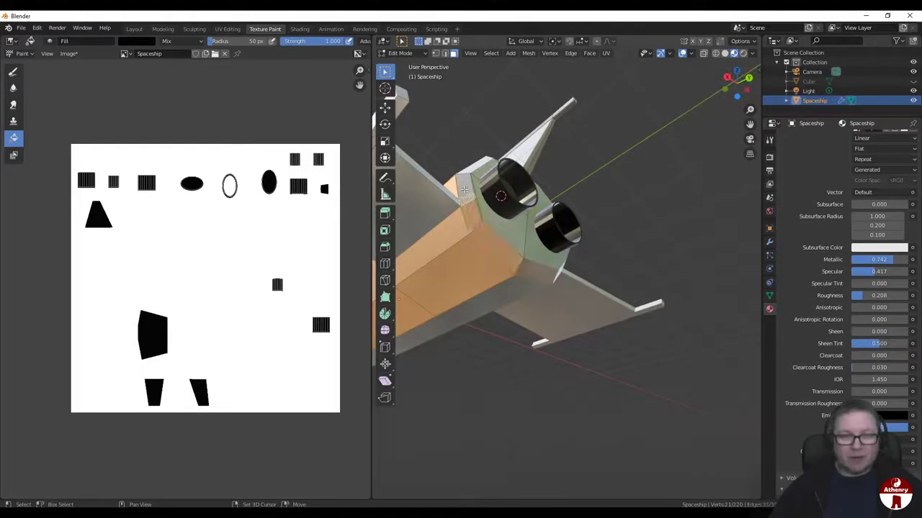
{"action": "middle_click_drag", "start_coordinate": [465, 188], "coordinate": [493, 263]}
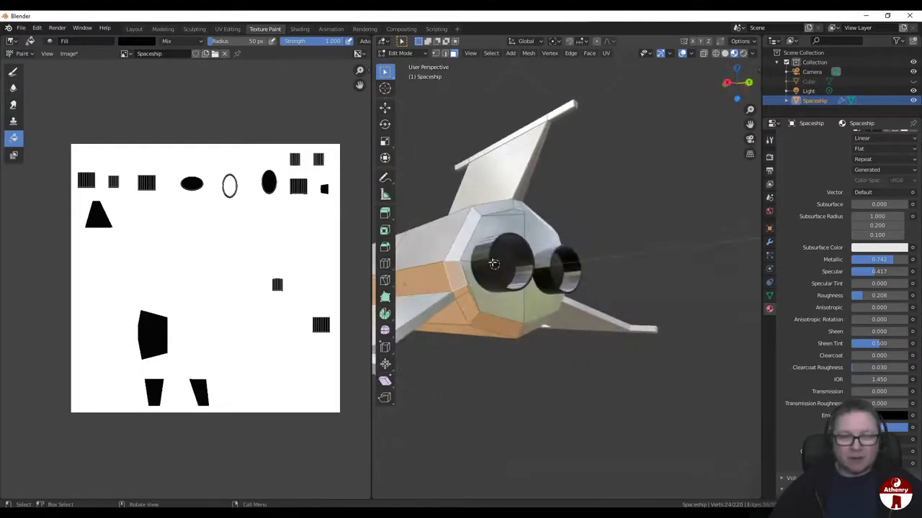
{"action": "left_click", "coordinate": [500, 303], "text": "shift"}
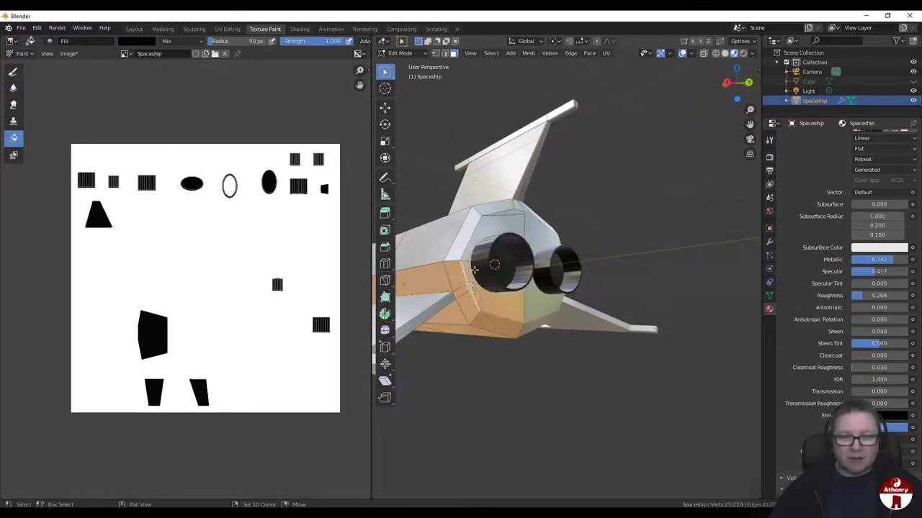
{"action": "middle_click_drag", "start_coordinate": [507, 211], "coordinate": [691, 264]}
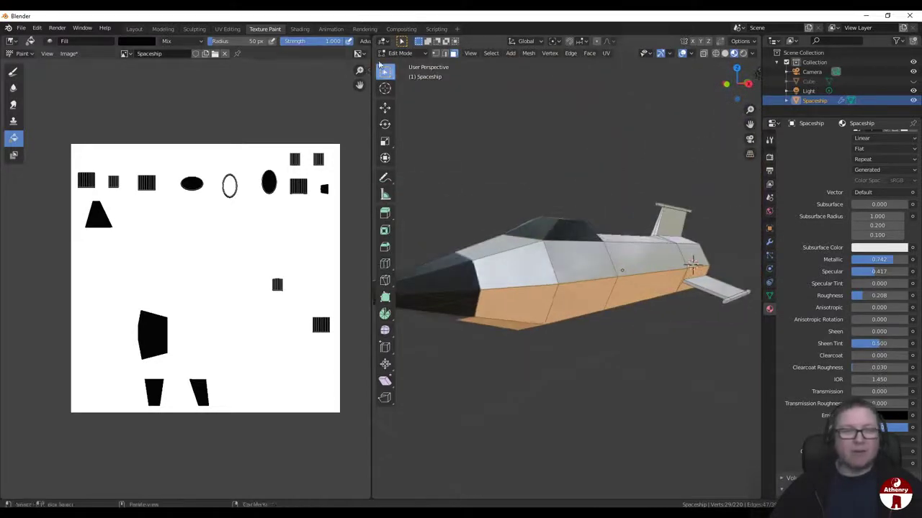
Step: Return the ship to Texture Paint mode with the lower hull faces masked and change the fill color to gray
{"action": "left_click", "coordinate": [392, 54]}
{"action": "left_click", "coordinate": [406, 116]}
{"action": "scroll", "coordinate": [485, 201], "scroll_direction": "up", "scroll_amount": 4}
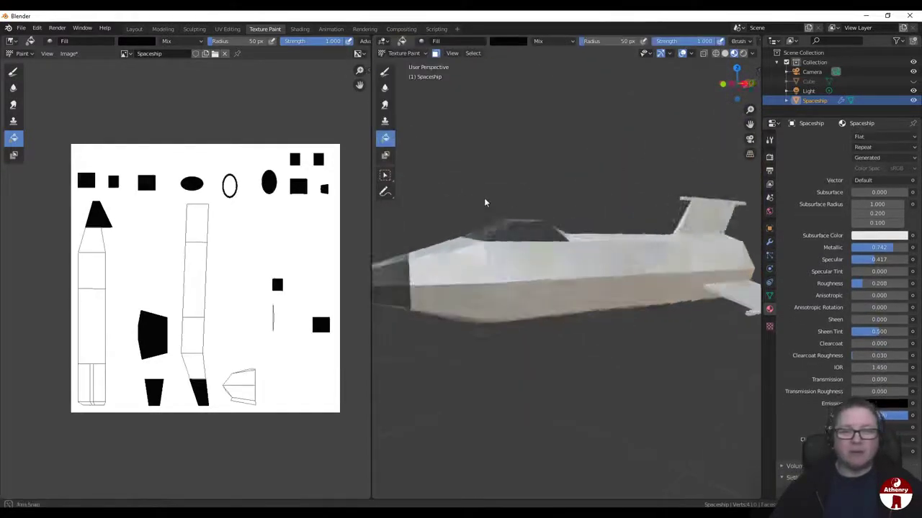
{"action": "middle_click_drag", "start_coordinate": [485, 201], "coordinate": [451, 194]}
{"action": "right_click", "coordinate": [548, 165]}
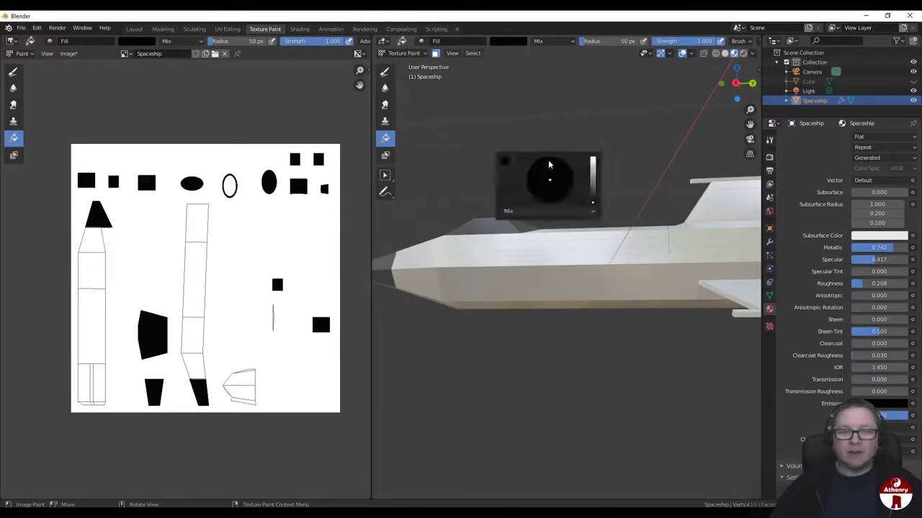
{"action": "left_click", "coordinate": [592, 189]}
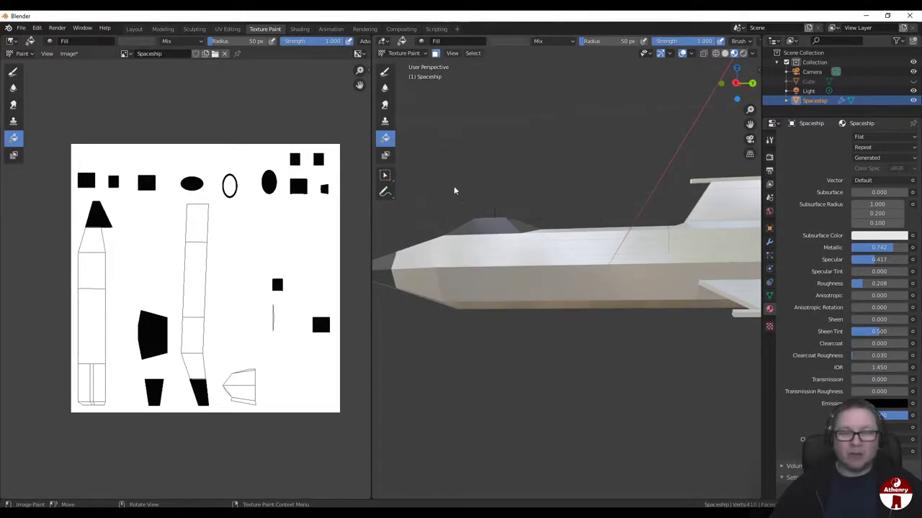
{"action": "left_click", "coordinate": [479, 299]}
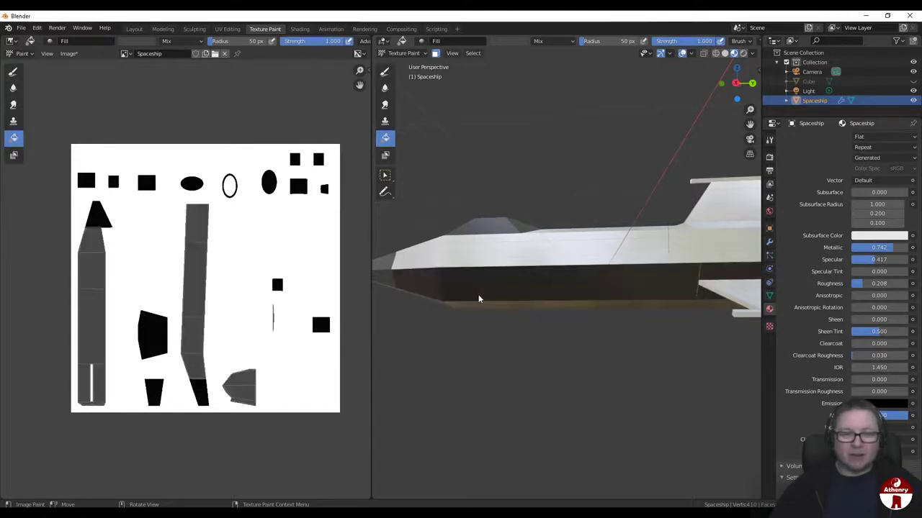
{"action": "mouse_move", "coordinate": [480, 299]}
{"action": "middle_mouse_down"}
{"action": "mouse_move", "coordinate": [562, 259]}
{"action": "mouse_move", "coordinate": [632, 255]}
{"action": "mouse_move", "coordinate": [624, 244]}
{"action": "mouse_move", "coordinate": [530, 280]}
{"action": "mouse_move", "coordinate": [432, 296]}
{"action": "mouse_move", "coordinate": [595, 290]}
{"action": "mouse_move", "coordinate": [582, 300]}
{"action": "mouse_move", "coordinate": [576, 287]}
{"action": "middle_mouse_up"}
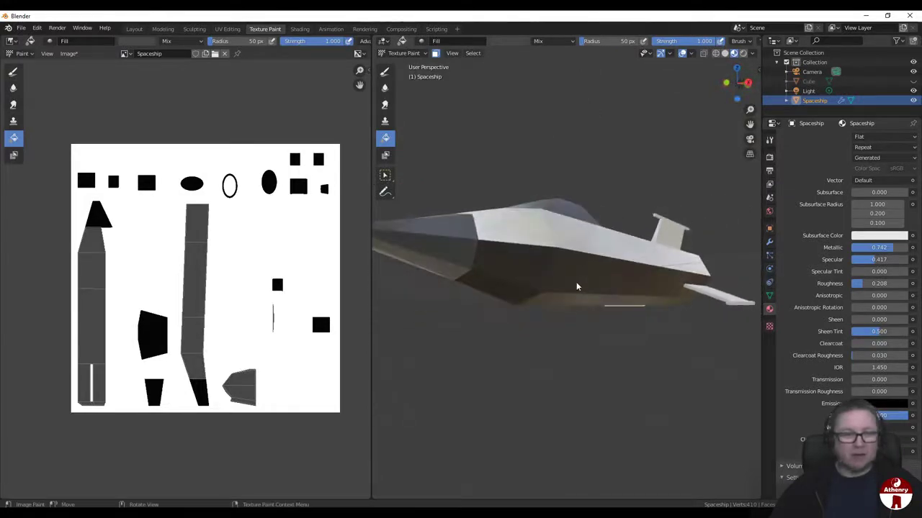
{"action": "key", "text": "ctrl+z"}
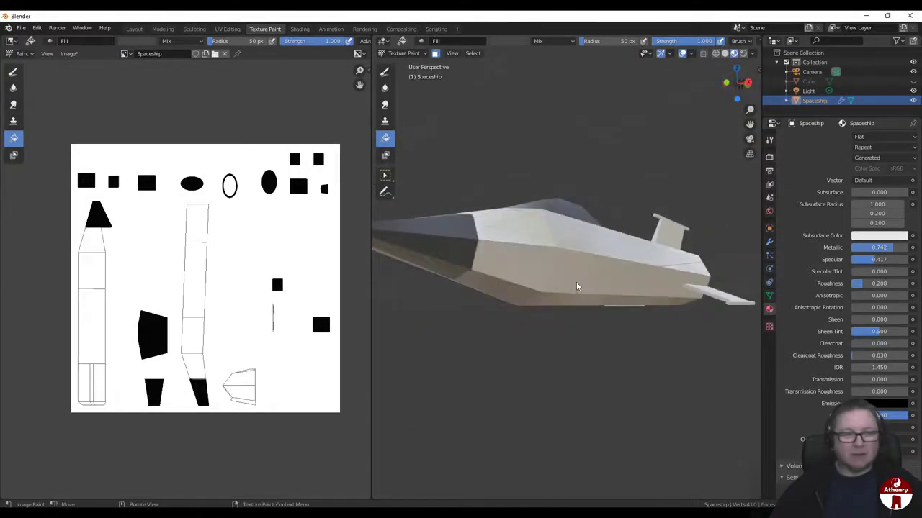
Step: Lighten the fill color to a medium gray and fill the masked lower hull faces with it
{"action": "right_click", "coordinate": [538, 138]}
{"action": "left_click_drag", "start_coordinate": [583, 161], "coordinate": [583, 133]}
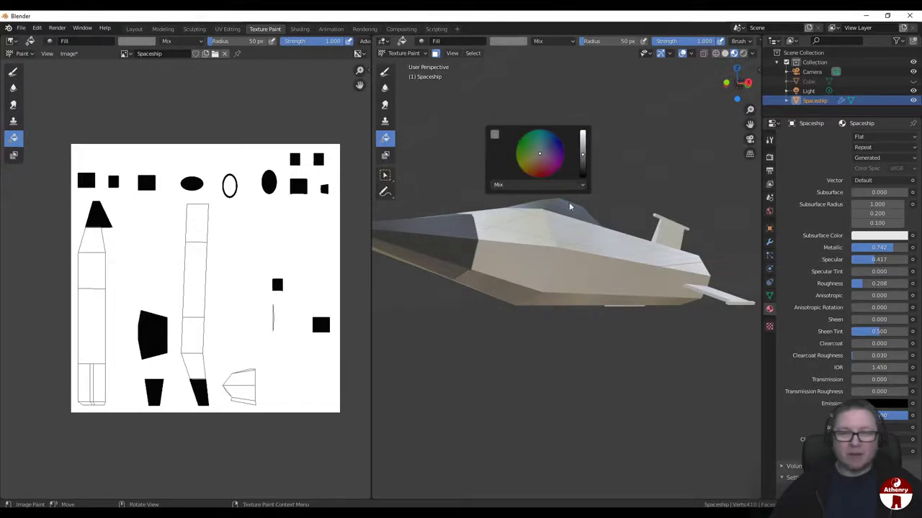
{"action": "left_click", "coordinate": [508, 260]}
{"action": "mouse_move", "coordinate": [509, 263]}
{"action": "middle_mouse_down"}
{"action": "mouse_move", "coordinate": [655, 273]}
{"action": "mouse_move", "coordinate": [652, 257]}
{"action": "mouse_move", "coordinate": [603, 216]}
{"action": "mouse_move", "coordinate": [509, 253]}
{"action": "mouse_move", "coordinate": [482, 280]}
{"action": "mouse_move", "coordinate": [638, 280]}
{"action": "mouse_move", "coordinate": [634, 270]}
{"action": "mouse_move", "coordinate": [569, 319]}
{"action": "mouse_move", "coordinate": [560, 272]}
{"action": "mouse_move", "coordinate": [448, 282]}
{"action": "mouse_move", "coordinate": [432, 273]}
{"action": "mouse_move", "coordinate": [572, 298]}
{"action": "mouse_move", "coordinate": [613, 298]}
{"action": "mouse_move", "coordinate": [654, 282]}
{"action": "mouse_move", "coordinate": [432, 272]}
{"action": "mouse_move", "coordinate": [563, 291]}
{"action": "mouse_move", "coordinate": [564, 329]}
{"action": "mouse_move", "coordinate": [559, 267]}
{"action": "mouse_move", "coordinate": [553, 324]}
{"action": "mouse_move", "coordinate": [599, 295]}
{"action": "mouse_move", "coordinate": [603, 270]}
{"action": "mouse_move", "coordinate": [516, 295]}
{"action": "mouse_move", "coordinate": [535, 295]}
{"action": "middle_mouse_up"}
Step: Switch the ship to Edit Mode and select the outer faces of the rails at the tips of the rear fins
{"action": "left_click", "coordinate": [404, 53]}
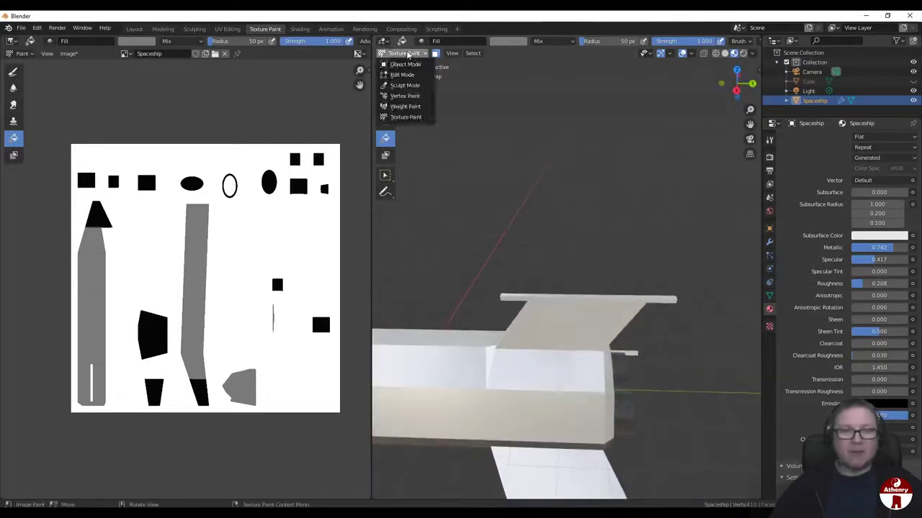
{"action": "left_click", "coordinate": [401, 75]}
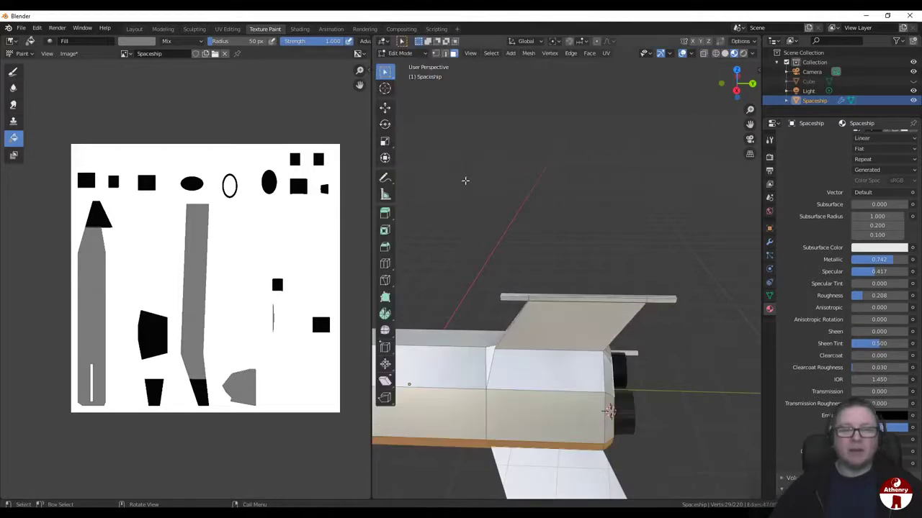
{"action": "scroll", "coordinate": [533, 216], "scroll_direction": "down", "scroll_amount": 3}
{"action": "middle_click_drag", "start_coordinate": [539, 167], "coordinate": [581, 247]}
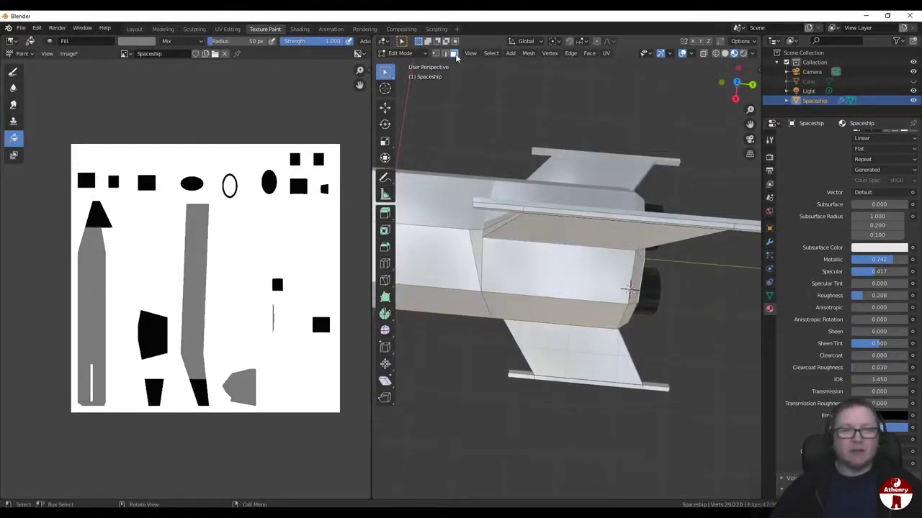
{"action": "left_click", "coordinate": [579, 214]}
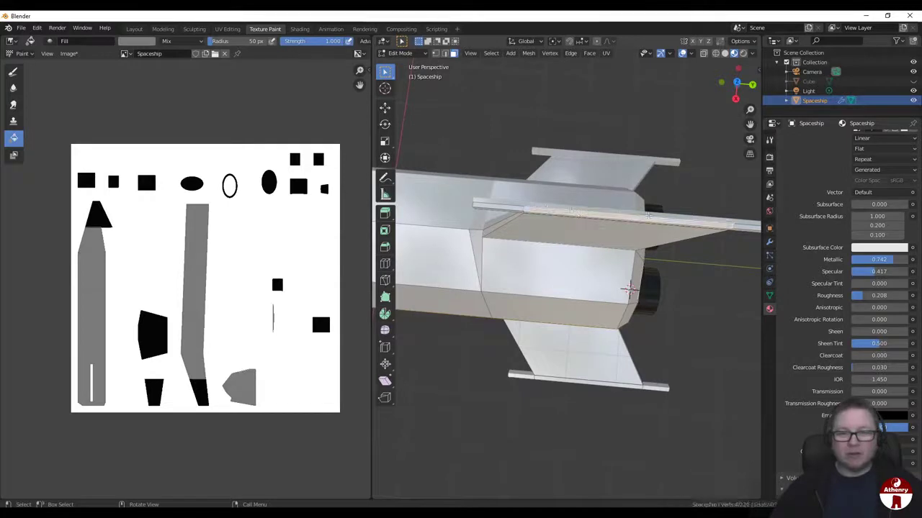
{"action": "middle_click_drag", "start_coordinate": [622, 332], "coordinate": [582, 238]}
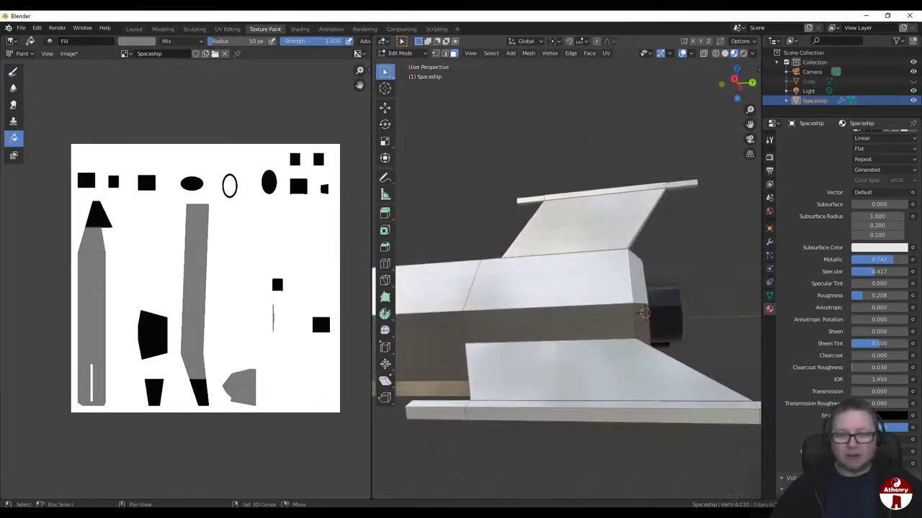
{"action": "middle_click_drag", "start_coordinate": [559, 415], "coordinate": [539, 338]}
Step: Grow the selection with Select More until it covers the tip rails and the entire rear fins
{"action": "left_click", "coordinate": [492, 54]}
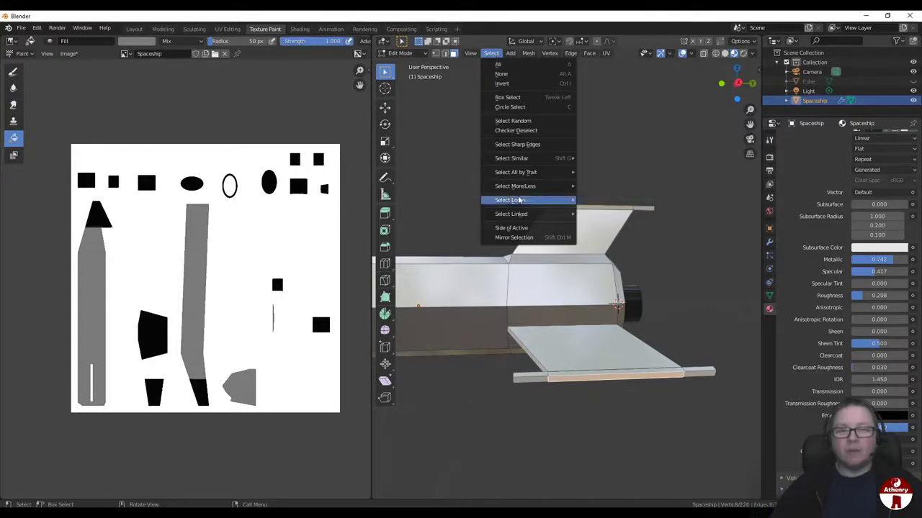
{"action": "mouse_move", "coordinate": [523, 188]}
{"action": "left_click", "coordinate": [616, 187]}
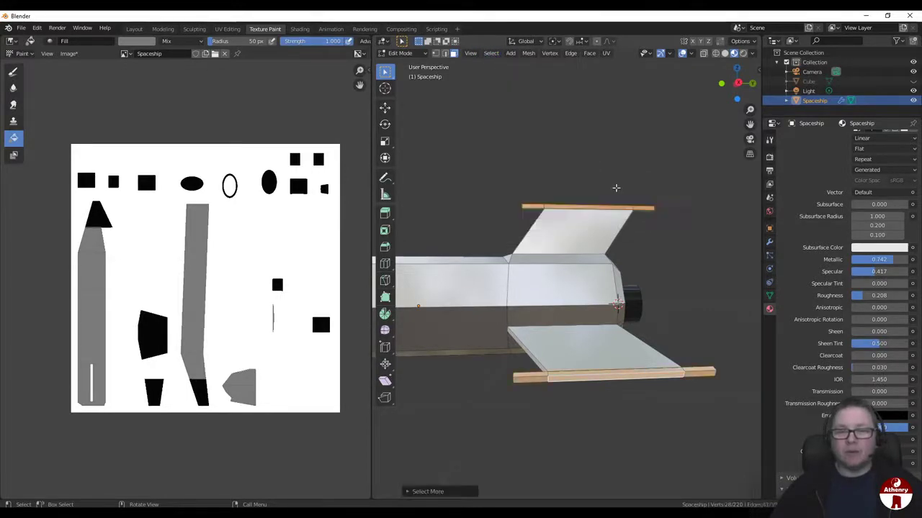
{"action": "middle_click_drag", "start_coordinate": [616, 187], "coordinate": [582, 83]}
{"action": "left_click", "coordinate": [491, 54]}
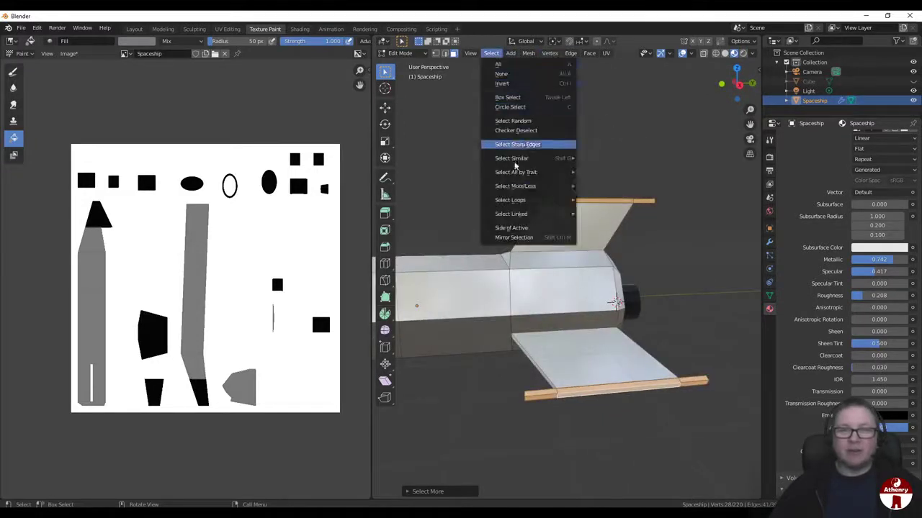
{"action": "mouse_move", "coordinate": [517, 166]}
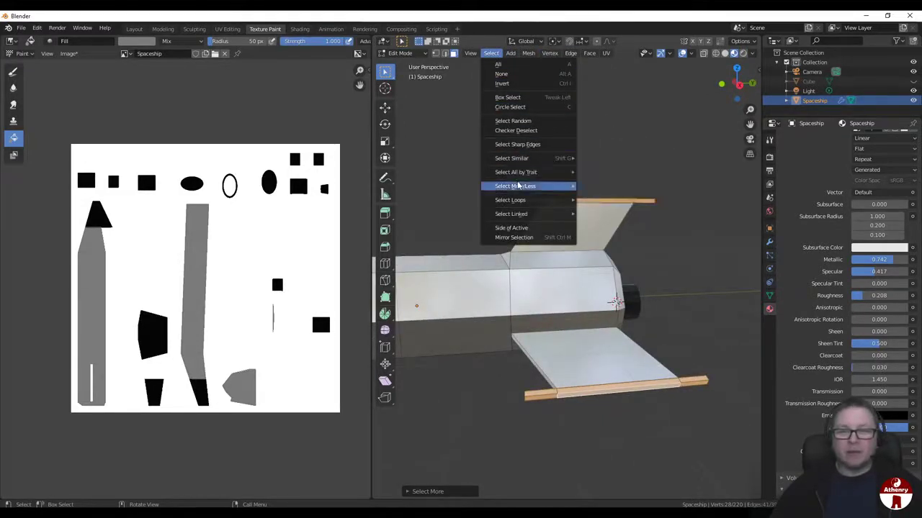
{"action": "mouse_move", "coordinate": [515, 186]}
{"action": "left_click", "coordinate": [602, 183]}
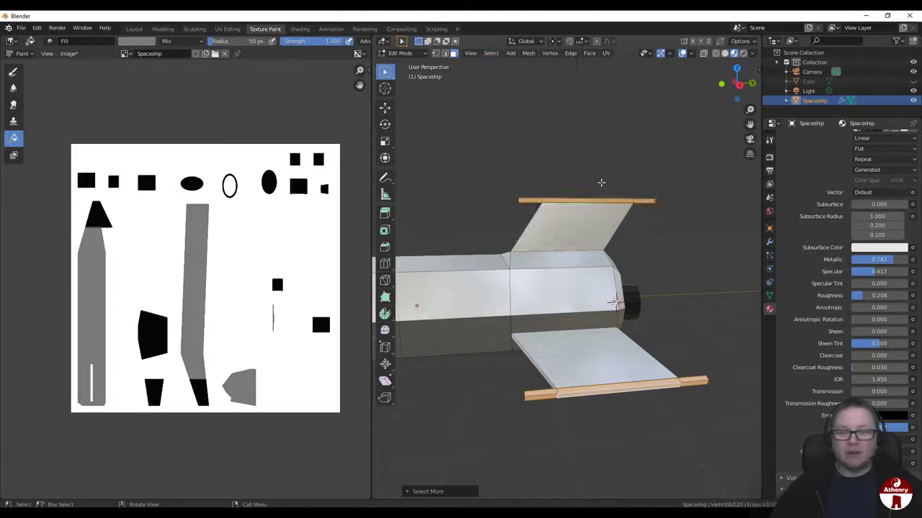
{"action": "middle_click_drag", "start_coordinate": [502, 79], "coordinate": [599, 203]}
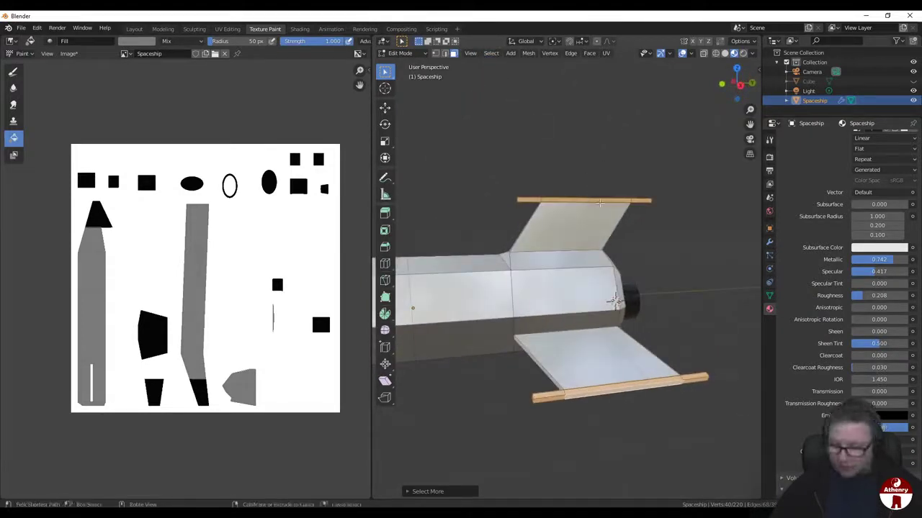
{"action": "middle_click_drag", "start_coordinate": [599, 203], "coordinate": [688, 295]}
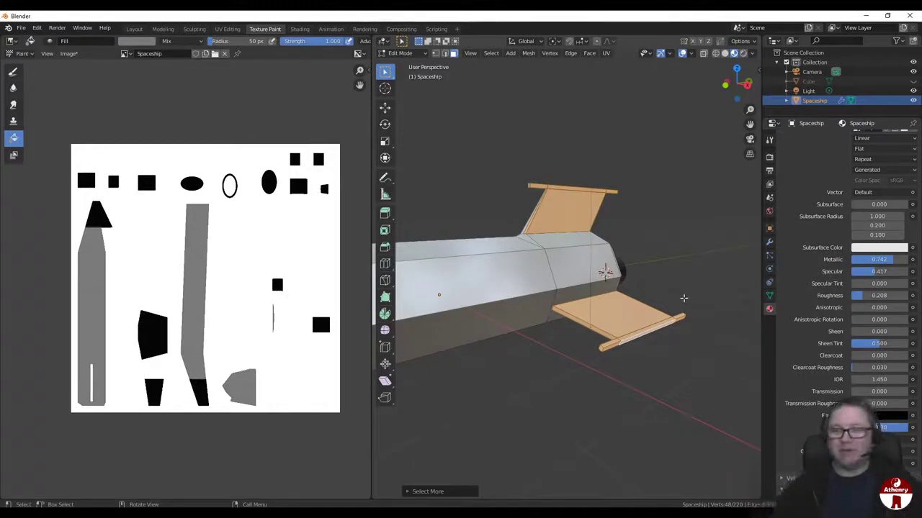
{"action": "scroll", "coordinate": [568, 393], "scroll_direction": "up", "scroll_amount": 2}
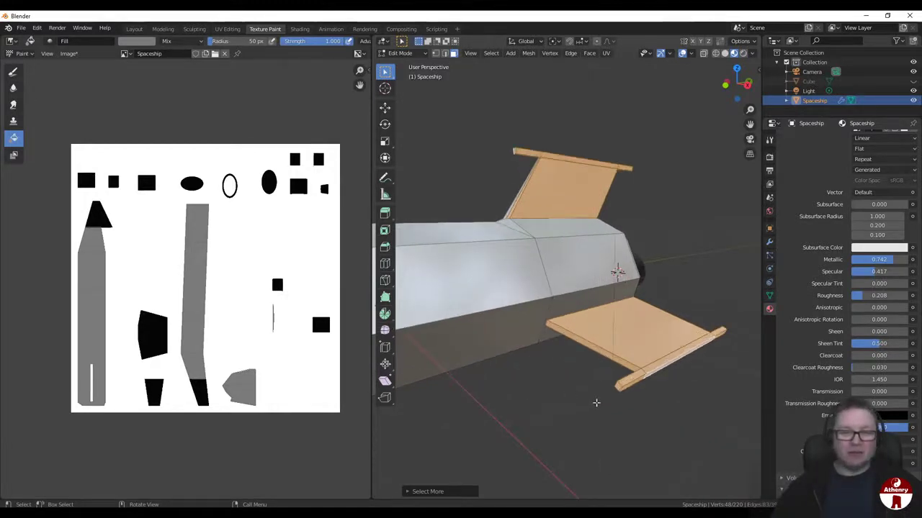
Step: Return the ship to Texture Paint mode, change the fill color to dark red, and fill the masked fins
{"action": "left_click", "coordinate": [401, 53]}
{"action": "left_click", "coordinate": [416, 118]}
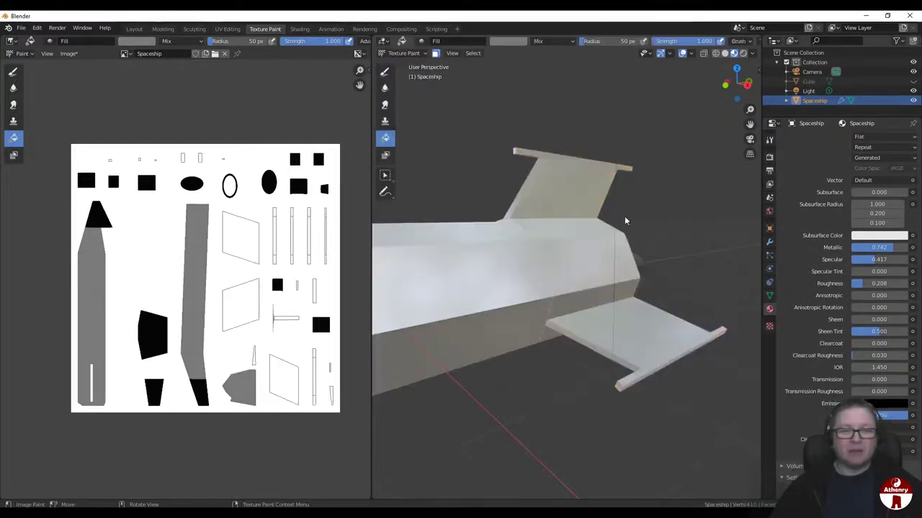
{"action": "mouse_move", "coordinate": [624, 216]}
{"action": "middle_mouse_down"}
{"action": "mouse_move", "coordinate": [652, 241]}
{"action": "mouse_move", "coordinate": [661, 203]}
{"action": "middle_mouse_up"}
{"action": "right_click", "coordinate": [680, 185]}
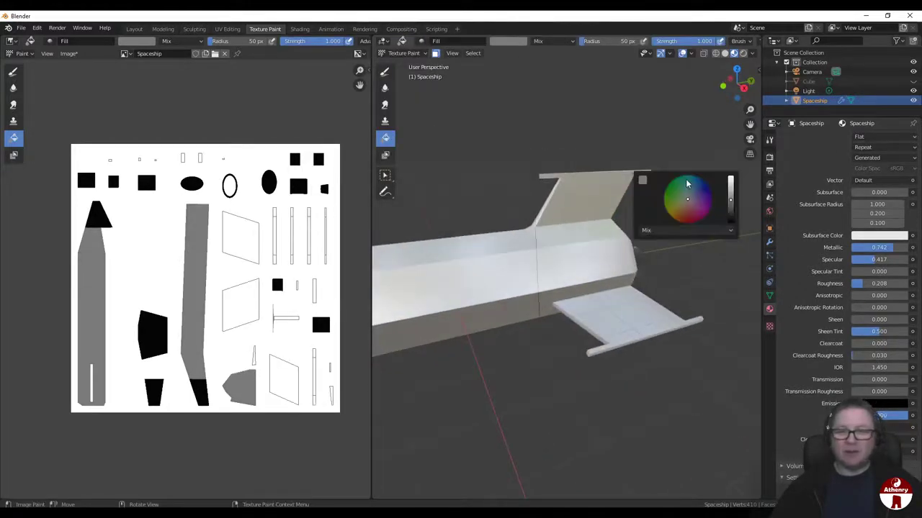
{"action": "left_click_drag", "start_coordinate": [687, 185], "coordinate": [693, 220]}
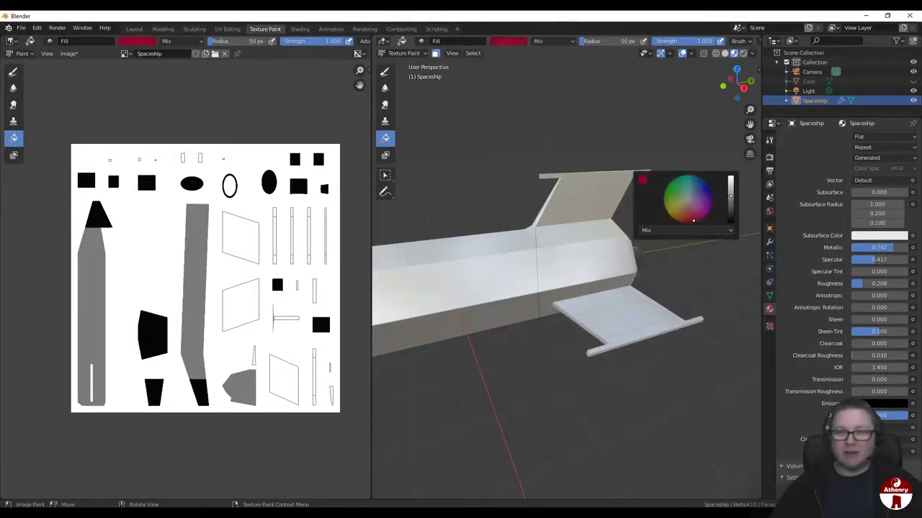
{"action": "left_click", "coordinate": [636, 321]}
{"action": "middle_click_drag", "start_coordinate": [636, 319], "coordinate": [518, 325]}
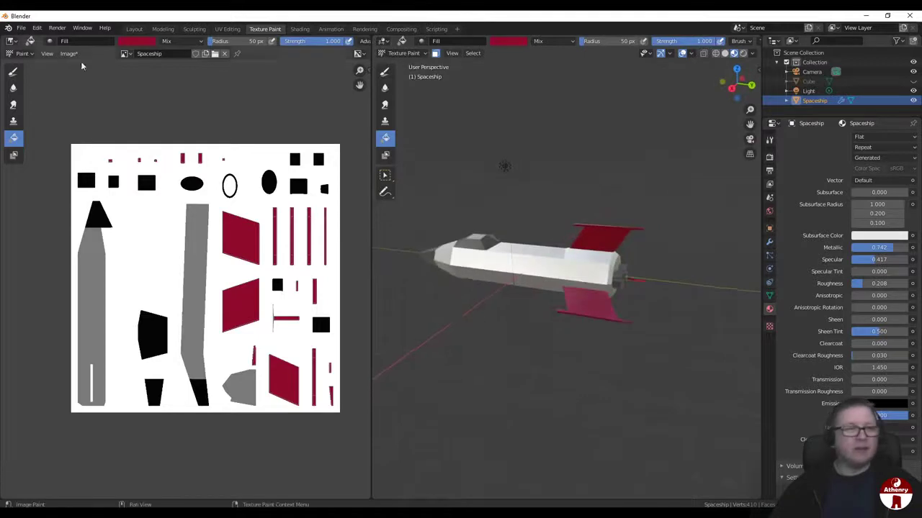
Step: Show the ship in the Layout workspace with rendered shading and inspect its painted surfaces from the nose around to the engines
{"action": "left_click", "coordinate": [135, 29]}
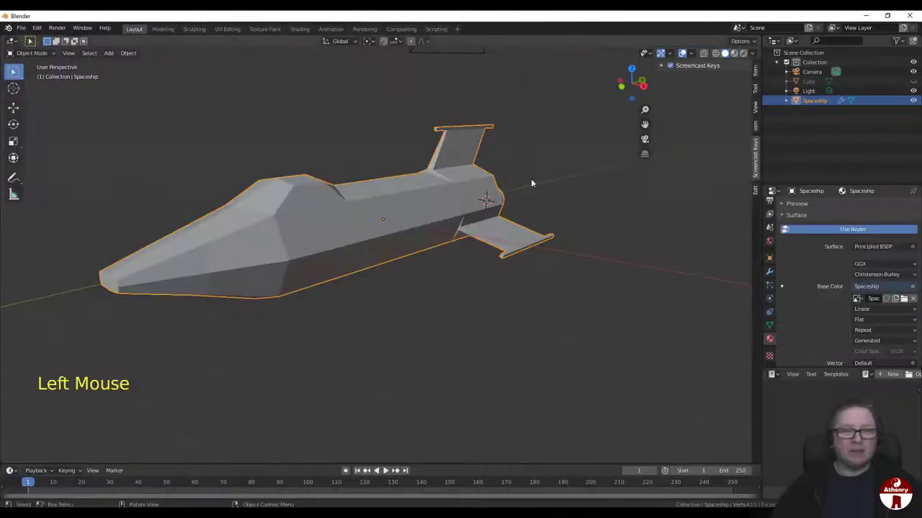
{"action": "left_click", "coordinate": [743, 54]}
{"action": "scroll", "coordinate": [468, 229], "scroll_direction": "down", "scroll_amount": 2}
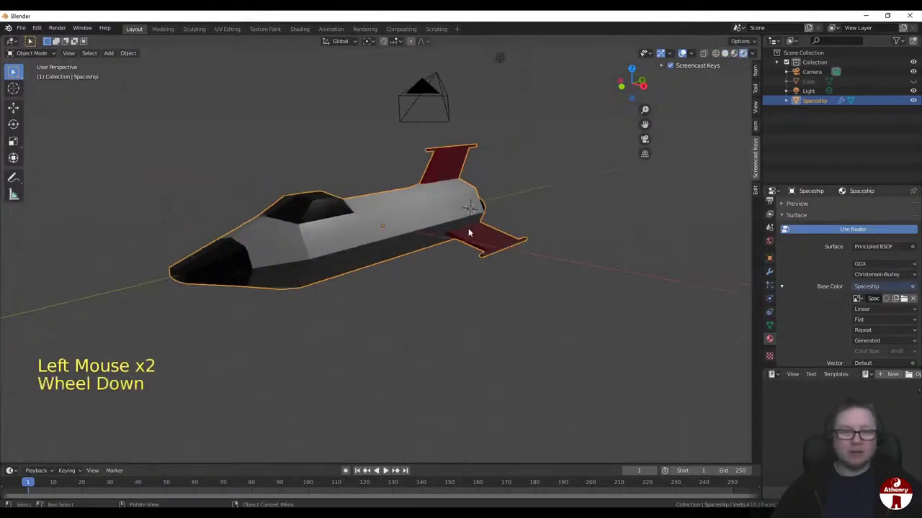
{"action": "mouse_move", "coordinate": [468, 229]}
{"action": "middle_mouse_down"}
{"action": "mouse_move", "coordinate": [458, 232]}
{"action": "mouse_move", "coordinate": [488, 215]}
{"action": "middle_mouse_up"}
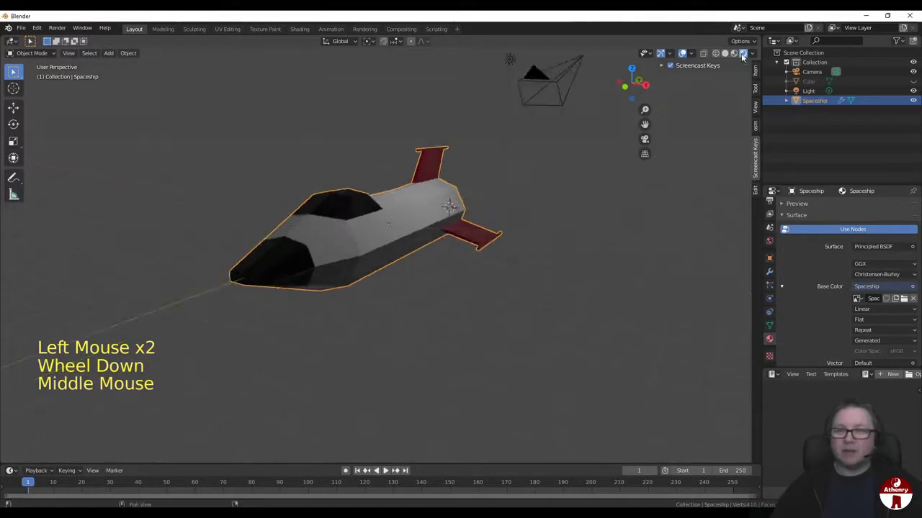
{"action": "scroll", "coordinate": [329, 255], "scroll_direction": "up", "scroll_amount": 2}
{"action": "mouse_move", "coordinate": [329, 255]}
{"action": "middle_mouse_down"}
{"action": "mouse_move", "coordinate": [333, 271]}
{"action": "mouse_move", "coordinate": [302, 273]}
{"action": "mouse_move", "coordinate": [477, 264]}
{"action": "mouse_move", "coordinate": [520, 241]}
{"action": "mouse_move", "coordinate": [674, 285]}
{"action": "mouse_move", "coordinate": [688, 333]}
{"action": "mouse_move", "coordinate": [702, 297]}
{"action": "middle_mouse_up"}
{"action": "right_click", "coordinate": [302, 272]}
{"action": "left_click", "coordinate": [262, 274]}
{"action": "middle_click_drag", "start_coordinate": [748, 246], "coordinate": [557, 255]}
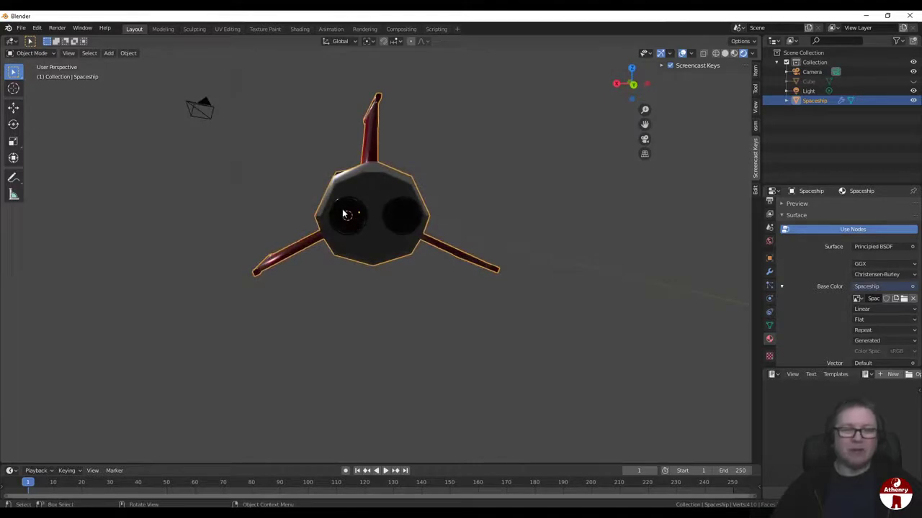
{"action": "middle_click_drag", "start_coordinate": [270, 226], "coordinate": [294, 251]}
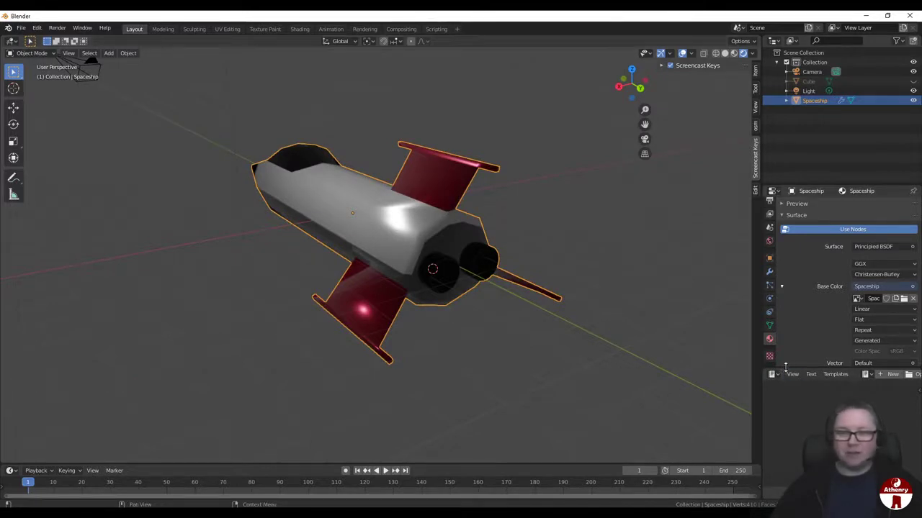
Step: Add a second material slot to the ship and create a new material in it named Engine
{"action": "scroll", "coordinate": [807, 328], "scroll_direction": "up", "scroll_amount": 6}
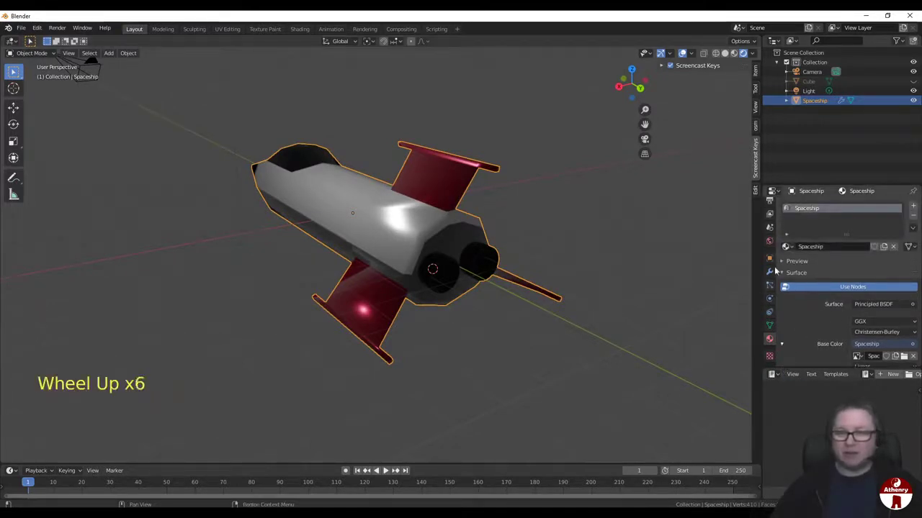
{"action": "left_click", "coordinate": [912, 207]}
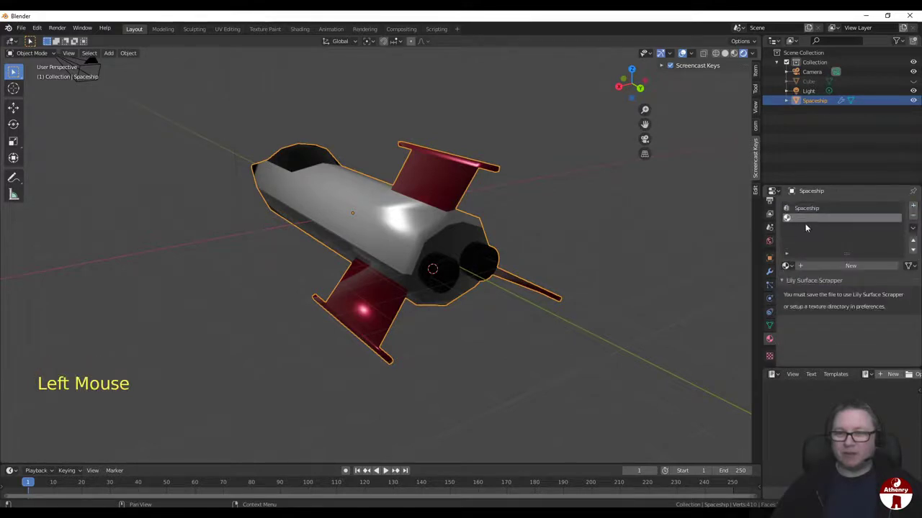
{"action": "left_click", "coordinate": [818, 265]}
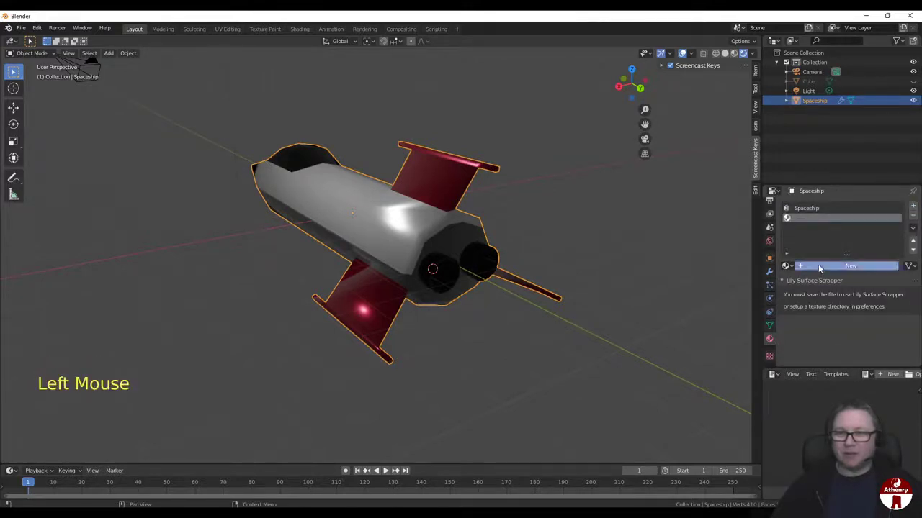
{"action": "triple_click", "coordinate": [835, 217]}
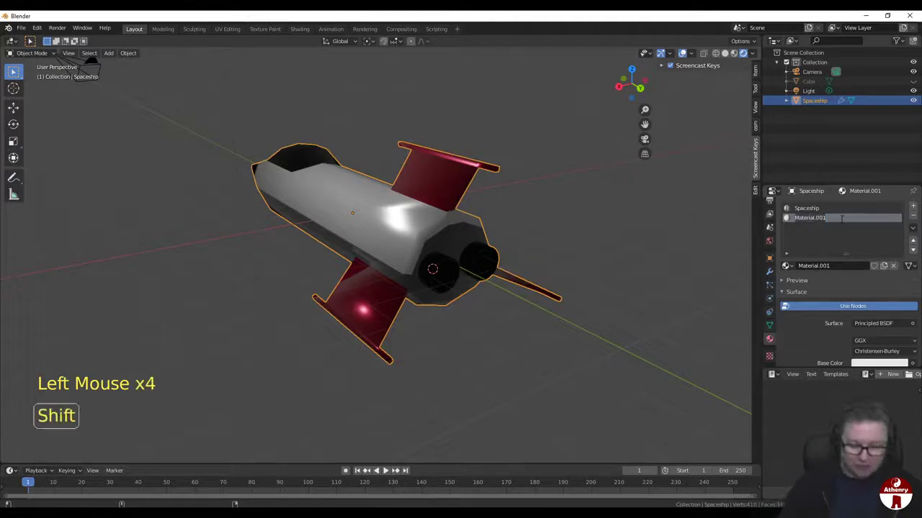
{"action": "type", "text": "Engine"}
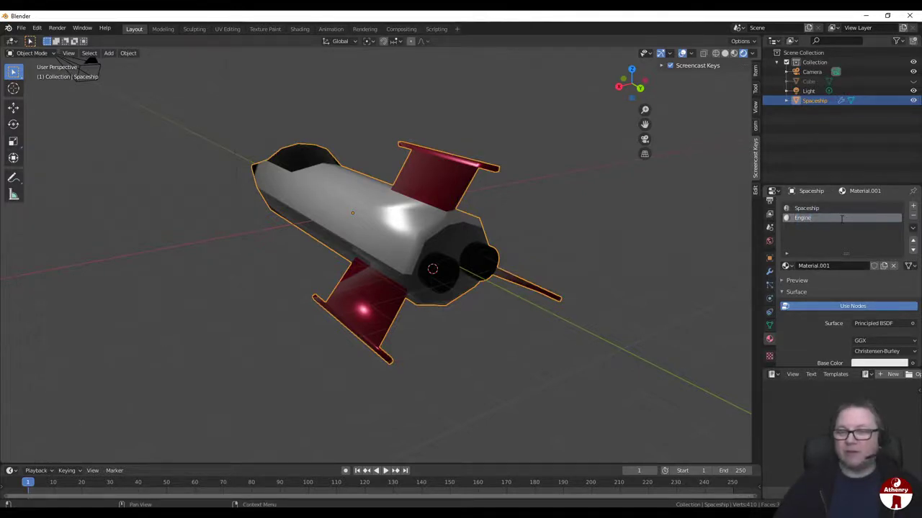
{"action": "key", "text": "Return"}
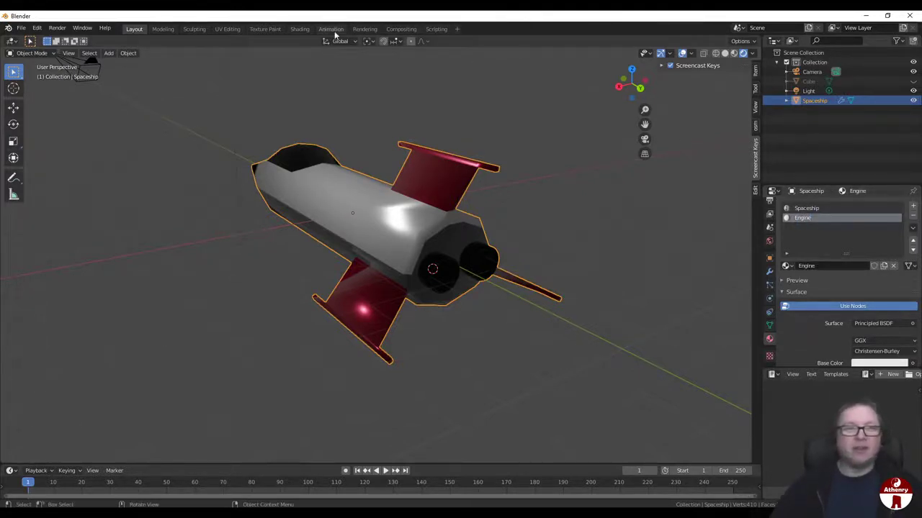
Step: Open the Shading workspace and delete the Principled BSDF node from the Engine material
{"action": "left_click", "coordinate": [299, 29]}
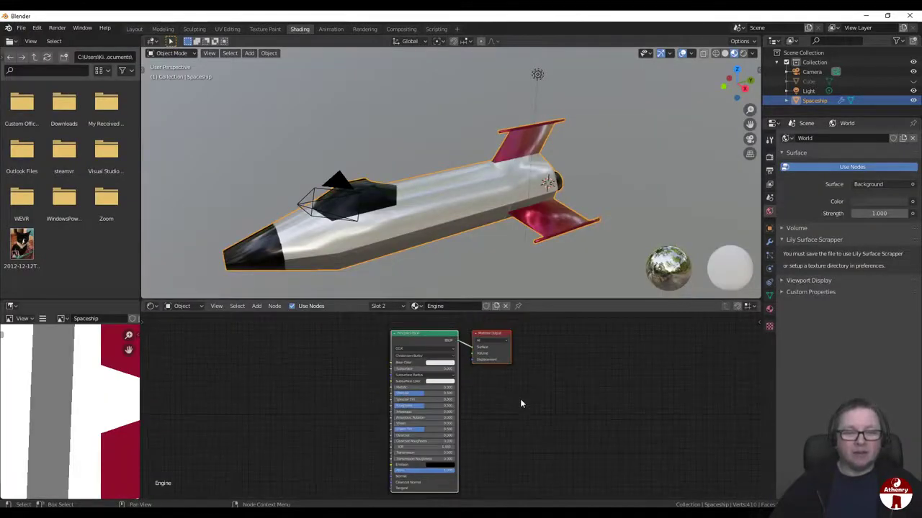
{"action": "scroll", "coordinate": [508, 399], "scroll_direction": "down", "scroll_amount": 1}
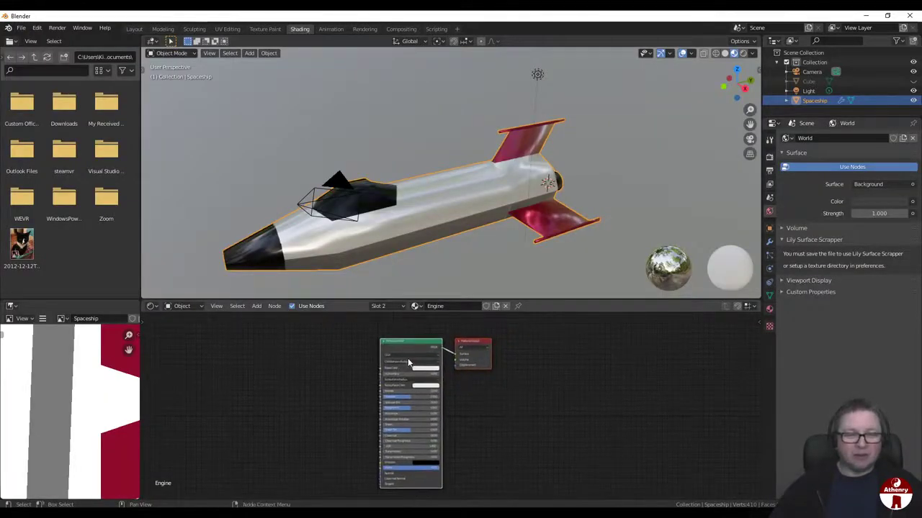
{"action": "scroll", "coordinate": [409, 362], "scroll_direction": "up", "scroll_amount": 5}
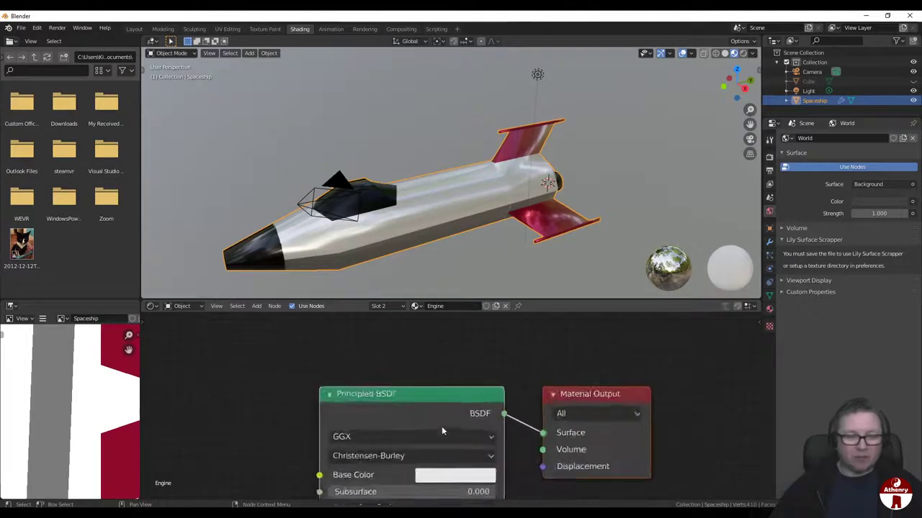
{"action": "scroll", "coordinate": [441, 431], "scroll_direction": "up", "scroll_amount": 1}
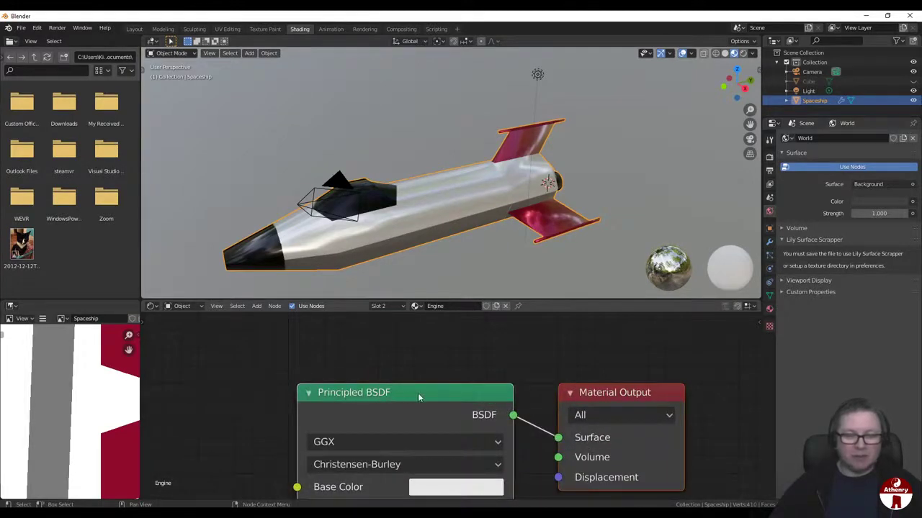
{"action": "scroll", "coordinate": [418, 393], "scroll_direction": "down", "scroll_amount": 6}
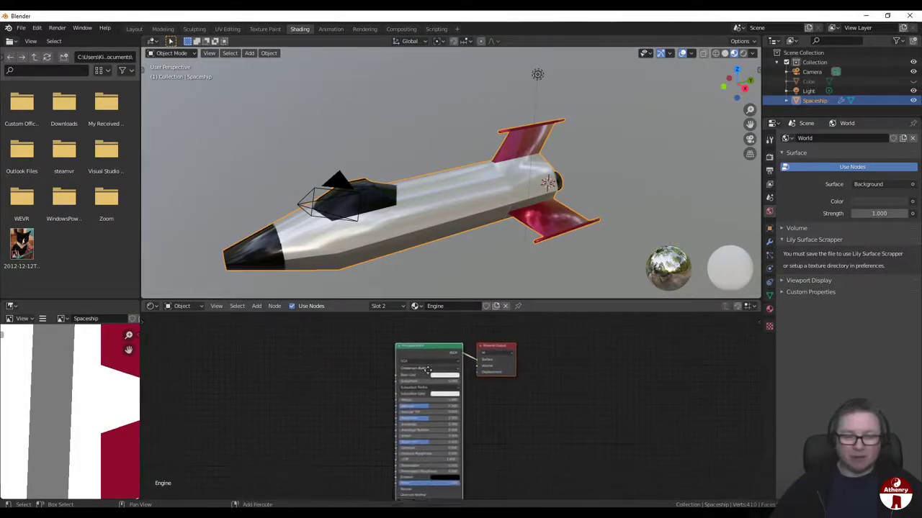
{"action": "middle_click_drag", "start_coordinate": [427, 369], "coordinate": [428, 355]}
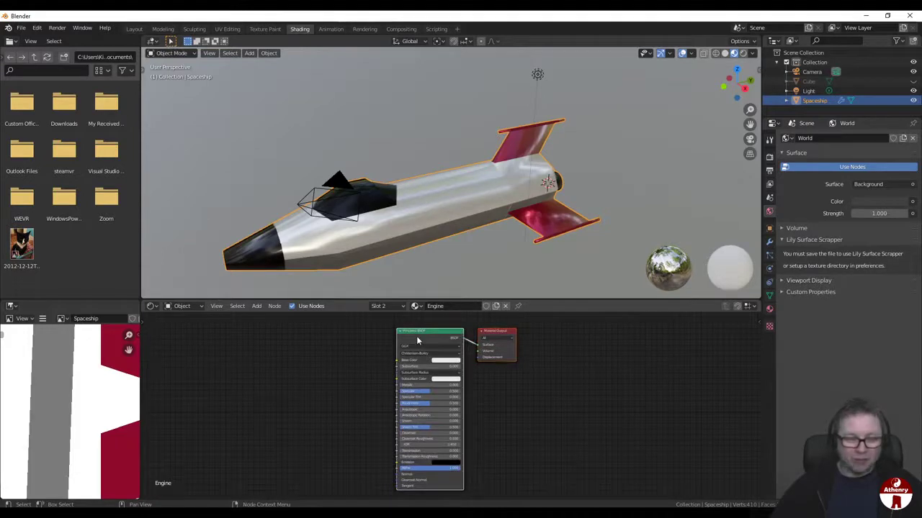
{"action": "middle_click_drag", "start_coordinate": [610, 233], "coordinate": [481, 209]}
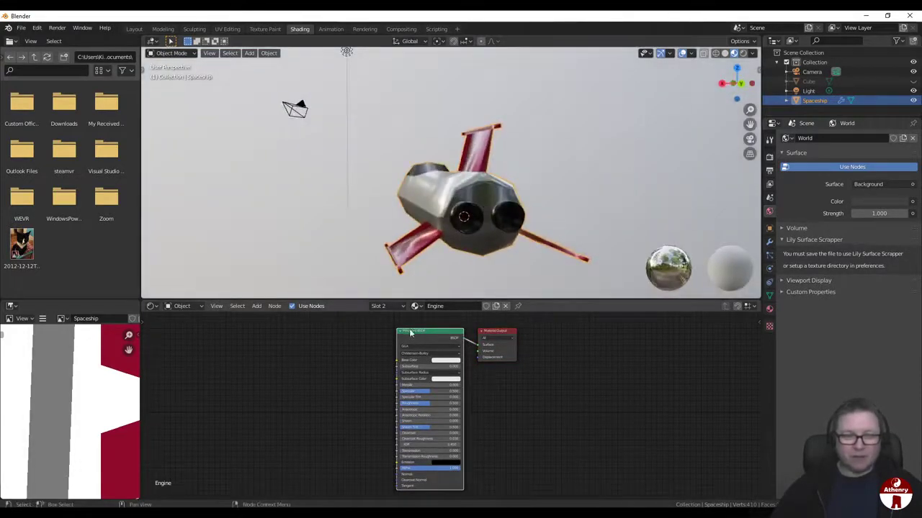
{"action": "left_click", "coordinate": [411, 337]}
{"action": "key", "text": "x"}
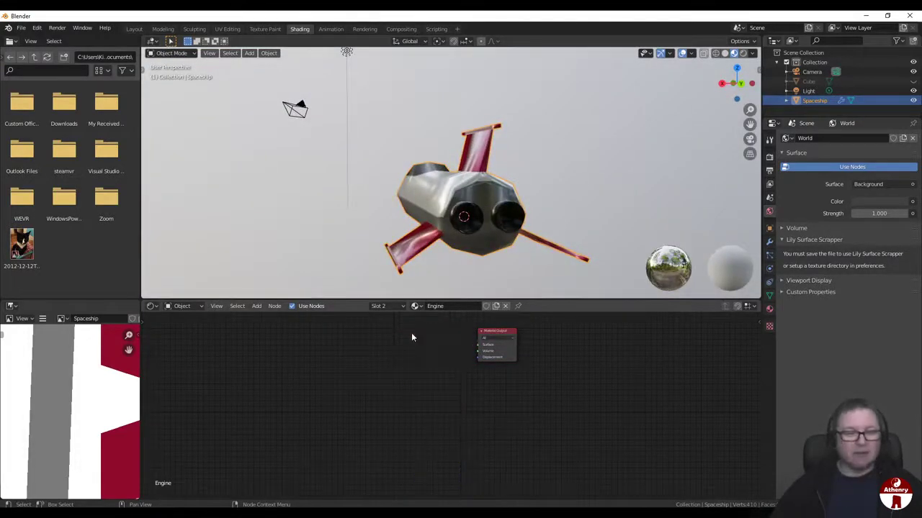
Step: Add an Emission shader node to the Engine material and connect its output to the Material Output's Surface input
{"action": "left_click", "coordinate": [256, 306]}
{"action": "mouse_move", "coordinate": [277, 352]}
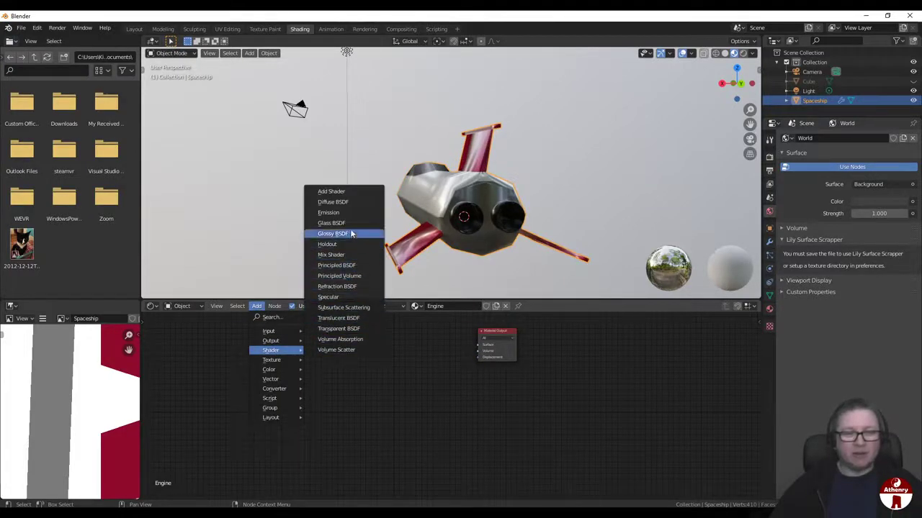
{"action": "left_click", "coordinate": [347, 213]}
{"action": "left_click", "coordinate": [396, 351]}
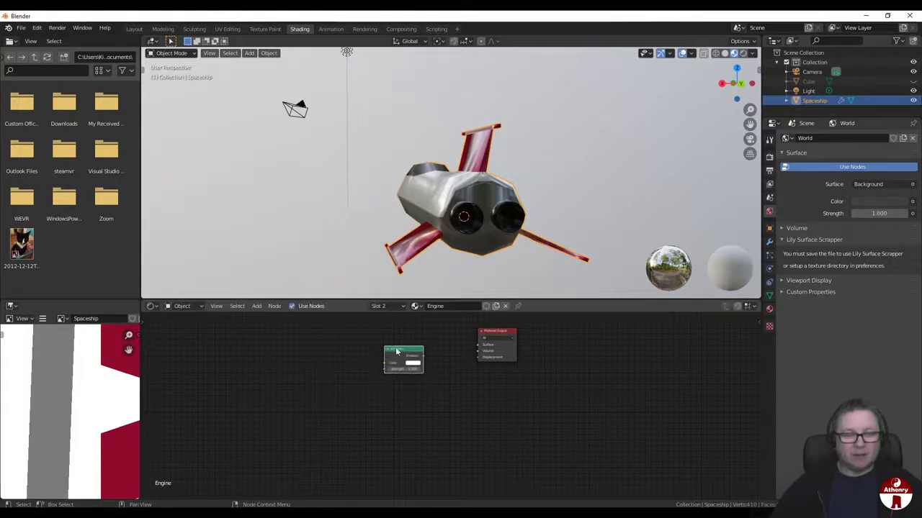
{"action": "left_click_drag", "start_coordinate": [425, 358], "coordinate": [479, 348]}
Step: In Edit Mode, select the round face inside the engine nozzle at the 3D cursor and assign the Engine material to it
{"action": "middle_click_drag", "start_coordinate": [627, 285], "coordinate": [540, 217]}
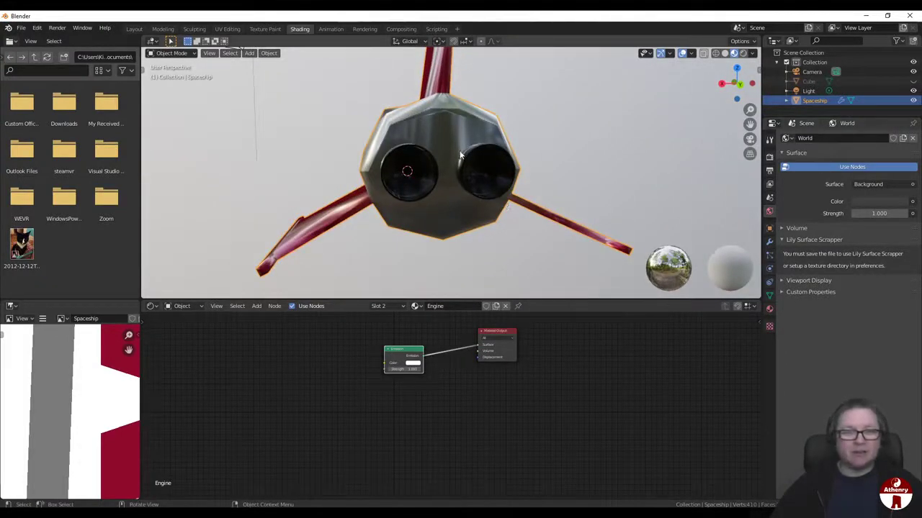
{"action": "key", "text": "Tab"}
{"action": "middle_click_drag", "start_coordinate": [459, 153], "coordinate": [576, 167]}
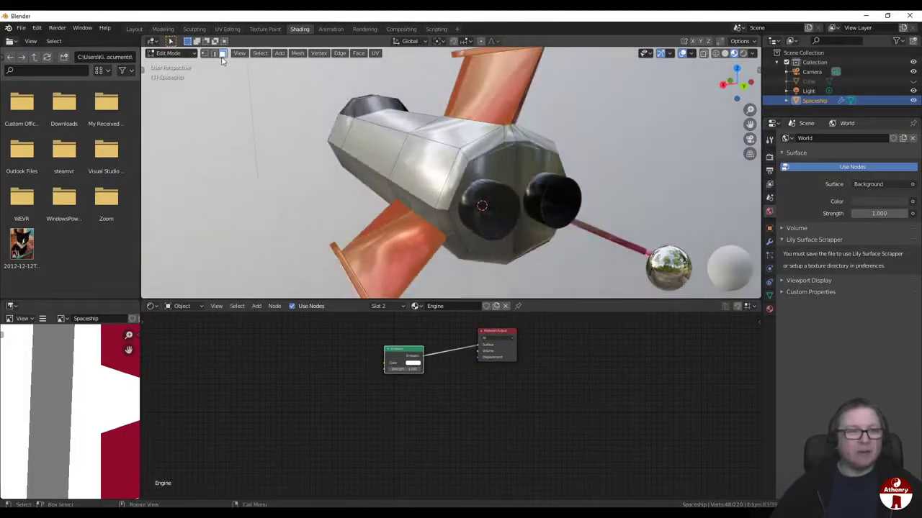
{"action": "left_click", "coordinate": [499, 223]}
{"action": "middle_click_drag", "start_coordinate": [499, 223], "coordinate": [421, 176]}
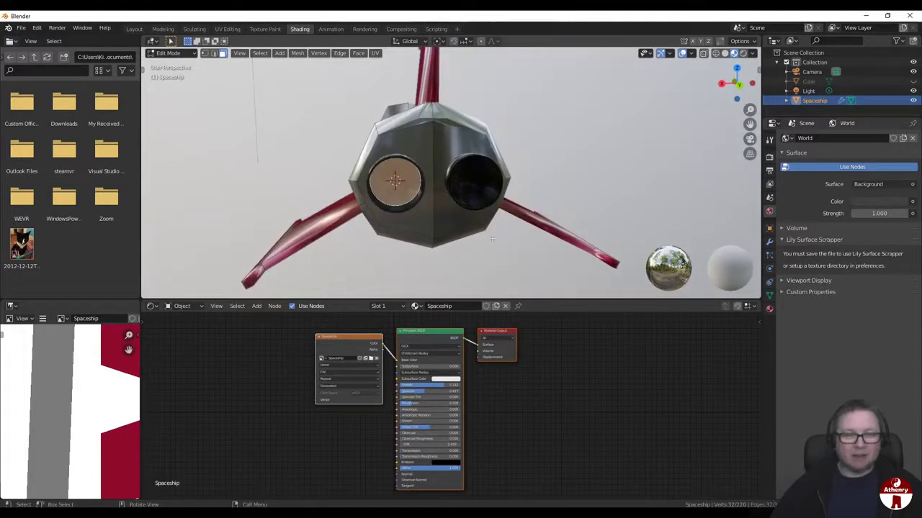
{"action": "left_click", "coordinate": [769, 308]}
{"action": "left_click", "coordinate": [812, 149]}
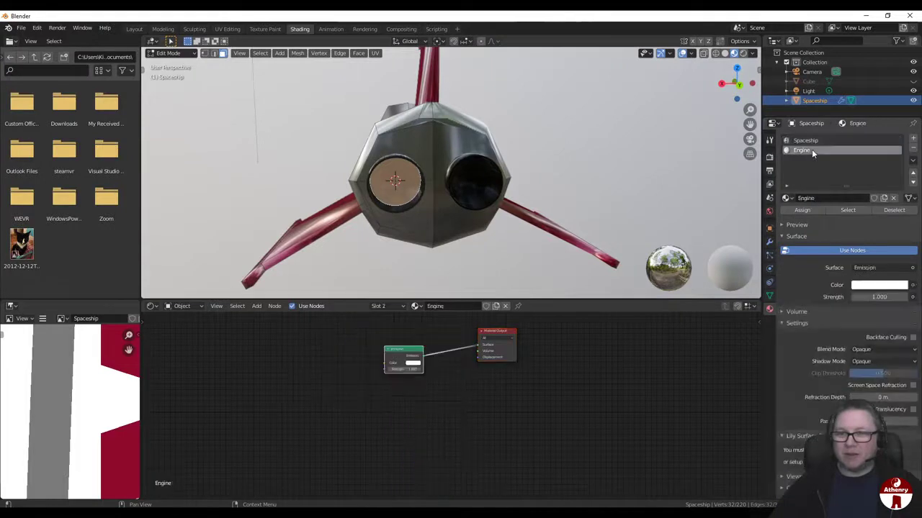
{"action": "left_click", "coordinate": [802, 210]}
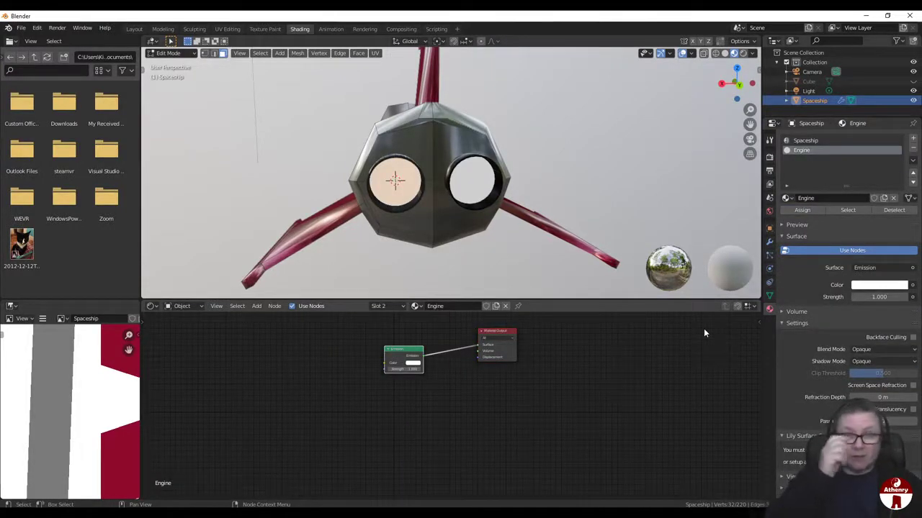
Step: Raise the Emission node's strength to 12.4
{"action": "scroll", "coordinate": [580, 408], "scroll_direction": "up", "scroll_amount": 1}
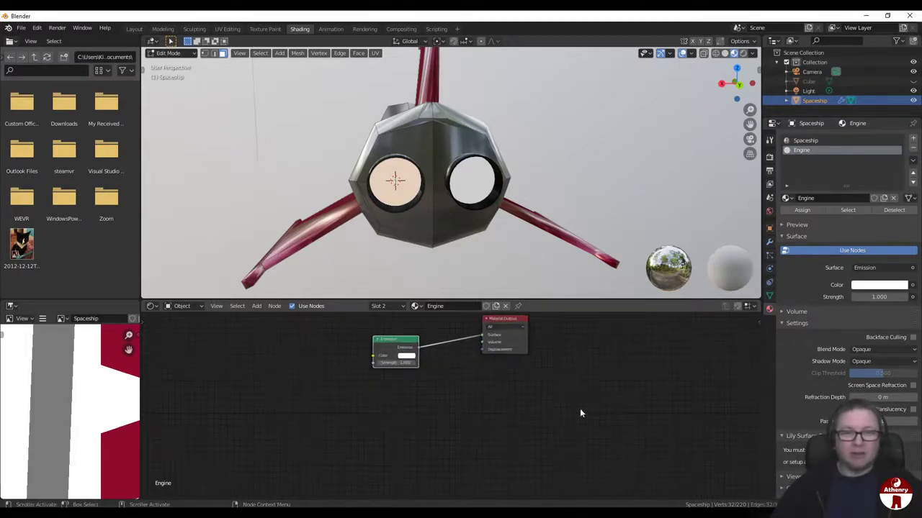
{"action": "scroll", "coordinate": [571, 386], "scroll_direction": "up", "scroll_amount": 2}
{"action": "scroll", "coordinate": [495, 428], "scroll_direction": "up", "scroll_amount": 2}
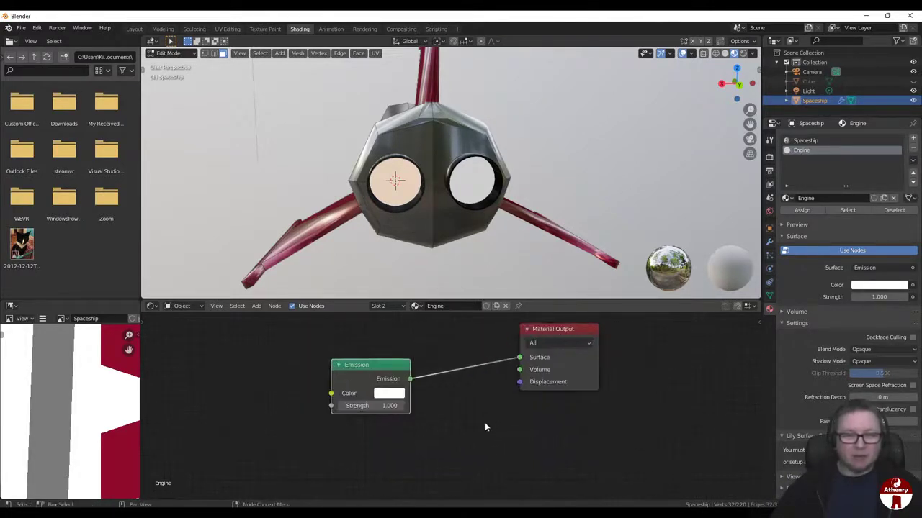
{"action": "middle_click_drag", "start_coordinate": [485, 422], "coordinate": [486, 434]}
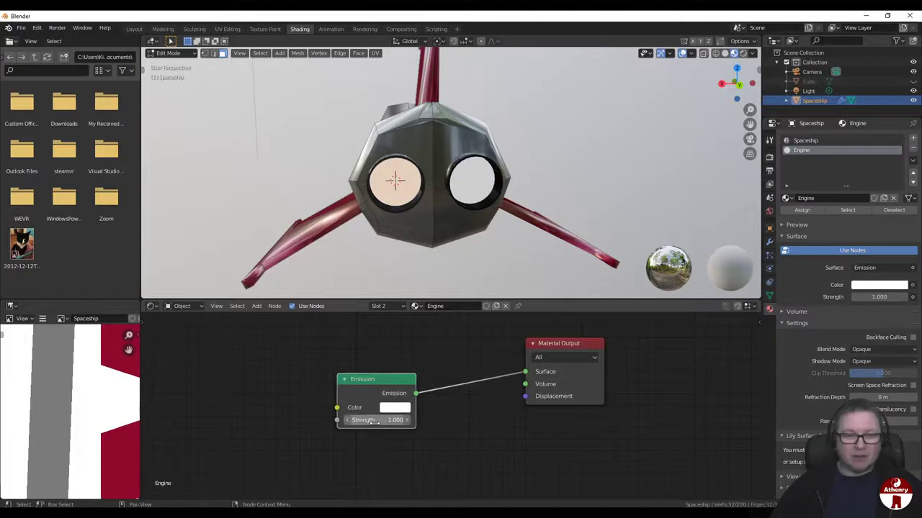
{"action": "left_click_drag", "start_coordinate": [395, 419], "coordinate": [364, 420]}
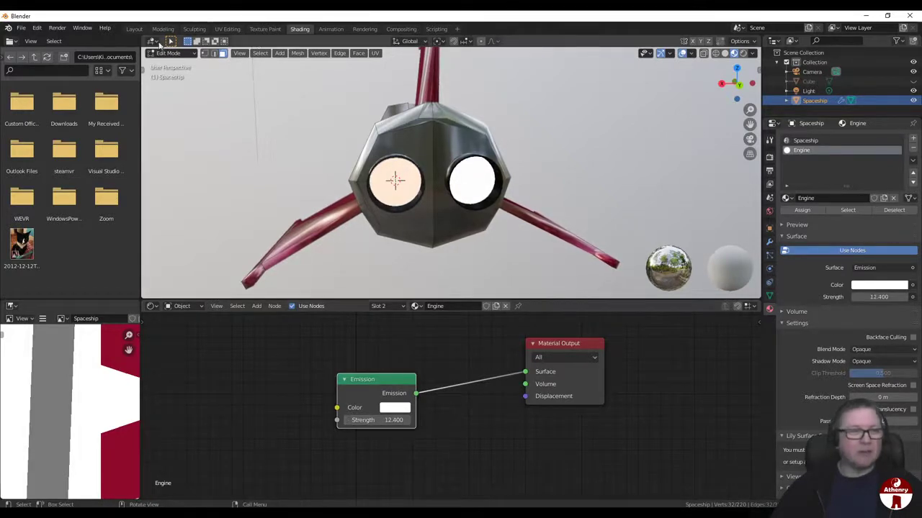
Step: Show the ship with rendered shading in Object Mode and set the Engine material's emission strength to 25.6
{"action": "left_click", "coordinate": [743, 52]}
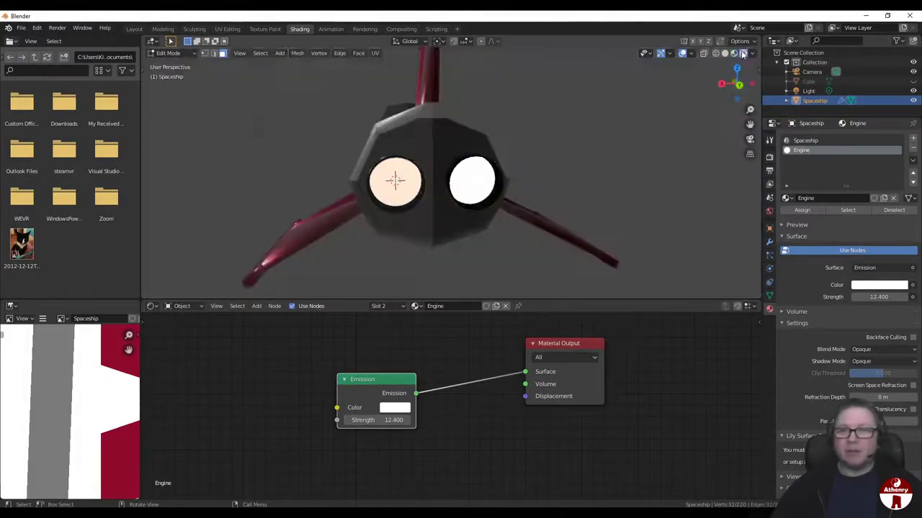
{"action": "scroll", "coordinate": [543, 154], "scroll_direction": "down", "scroll_amount": 4}
{"action": "mouse_move", "coordinate": [545, 158]}
{"action": "middle_mouse_down"}
{"action": "mouse_move", "coordinate": [582, 164]}
{"action": "mouse_move", "coordinate": [507, 142]}
{"action": "mouse_move", "coordinate": [539, 154]}
{"action": "middle_mouse_up"}
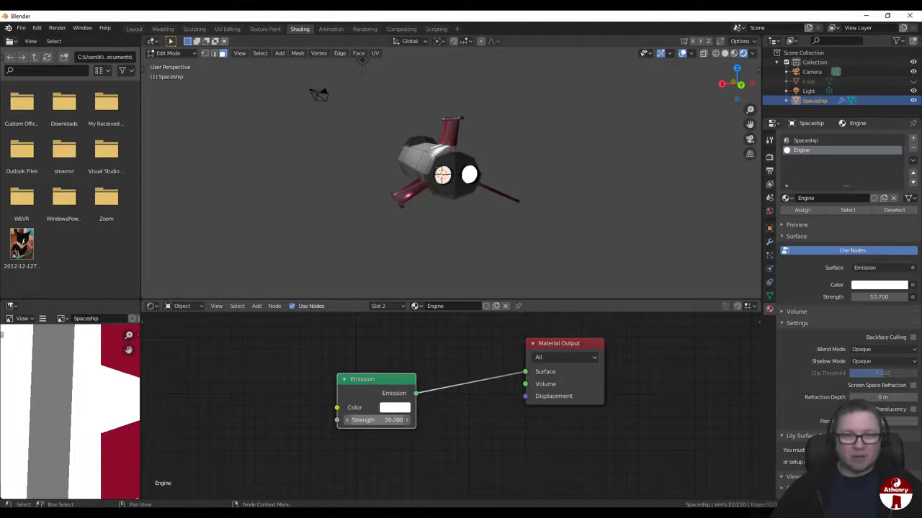
{"action": "key", "text": "Tab"}
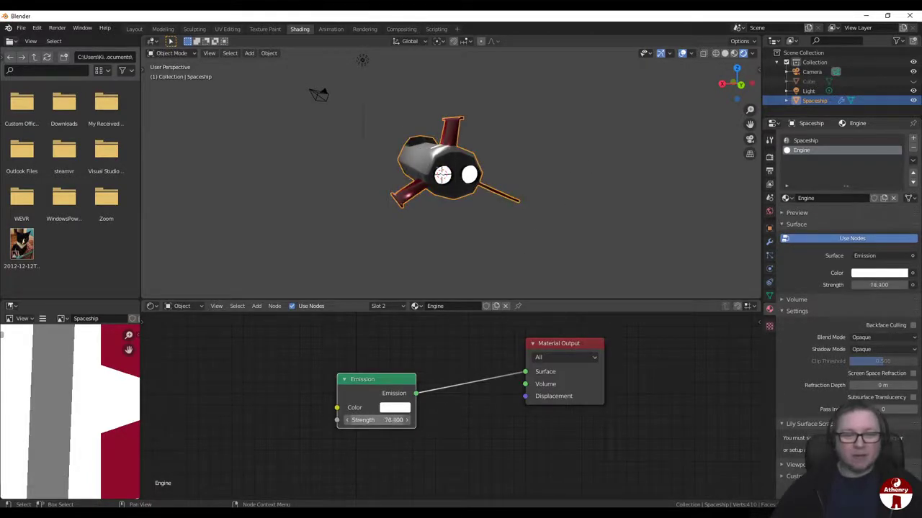
{"action": "mouse_move", "coordinate": [394, 420]}
{"action": "left_mouse_down"}
{"action": "mouse_move", "coordinate": [413, 420]}
{"action": "mouse_move", "coordinate": [393, 420]}
{"action": "left_mouse_up"}
{"action": "middle_click_drag", "start_coordinate": [576, 245], "coordinate": [523, 218]}
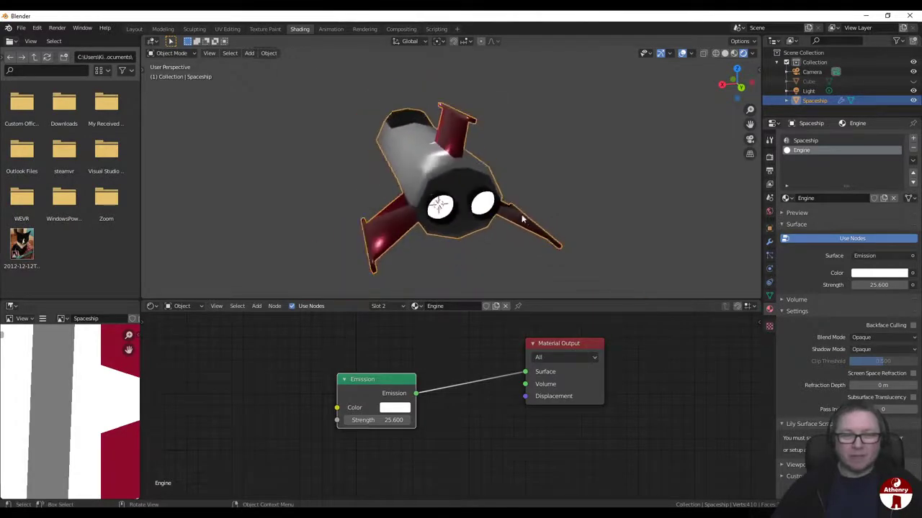
{"action": "scroll", "coordinate": [547, 216], "scroll_direction": "down", "scroll_amount": 2}
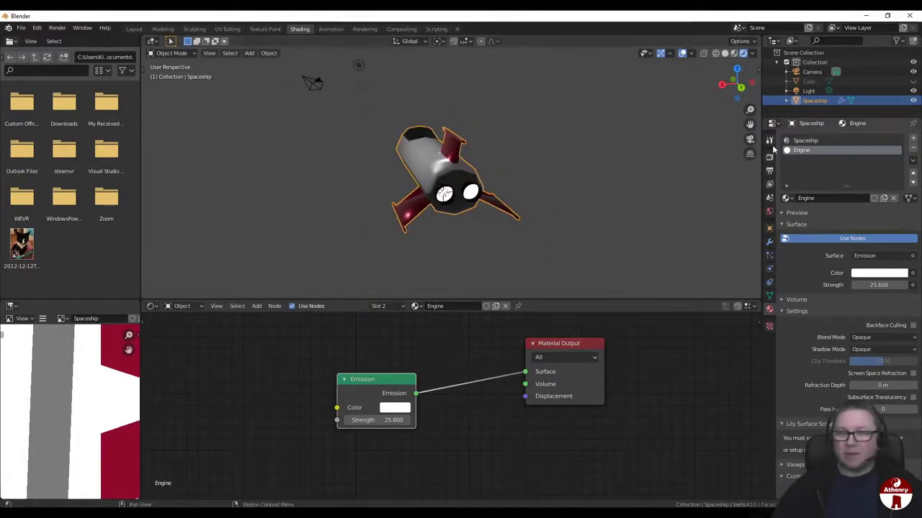
{"action": "middle_click_drag", "start_coordinate": [582, 203], "coordinate": [725, 215]}
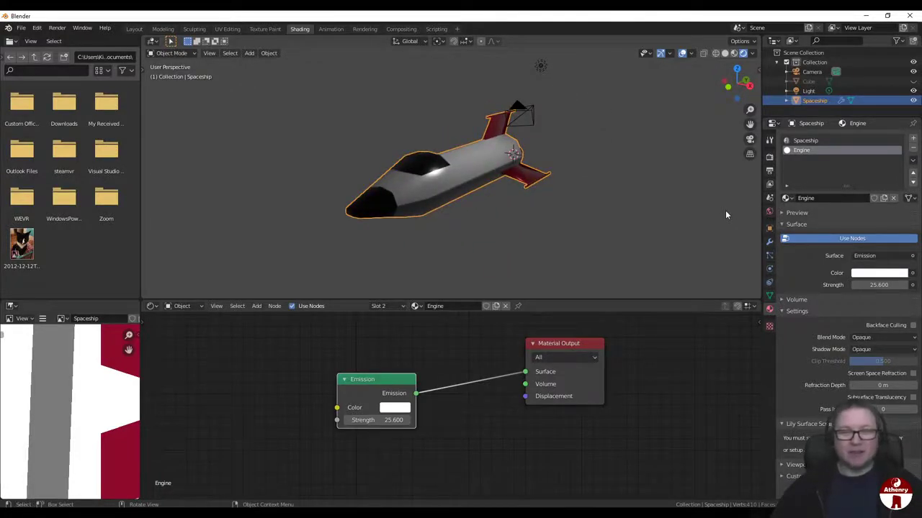
{"action": "middle_click_drag", "start_coordinate": [725, 214], "coordinate": [427, 223]}
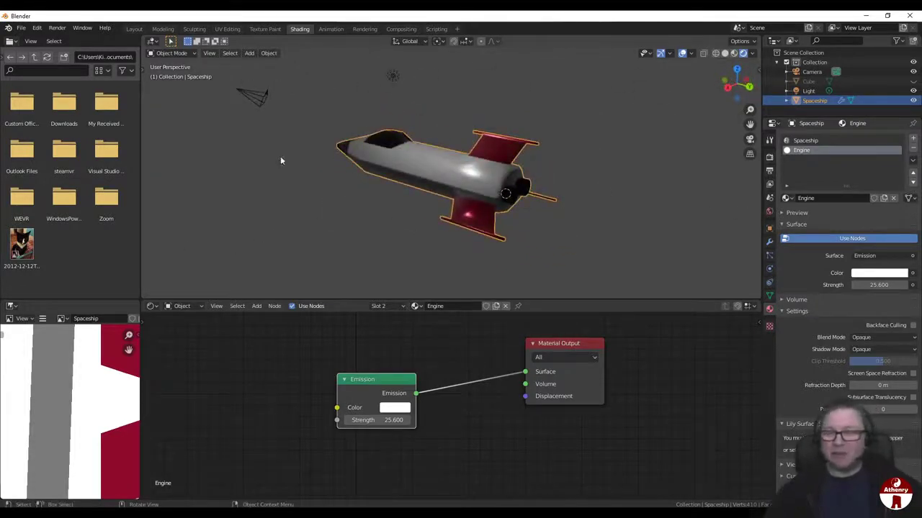